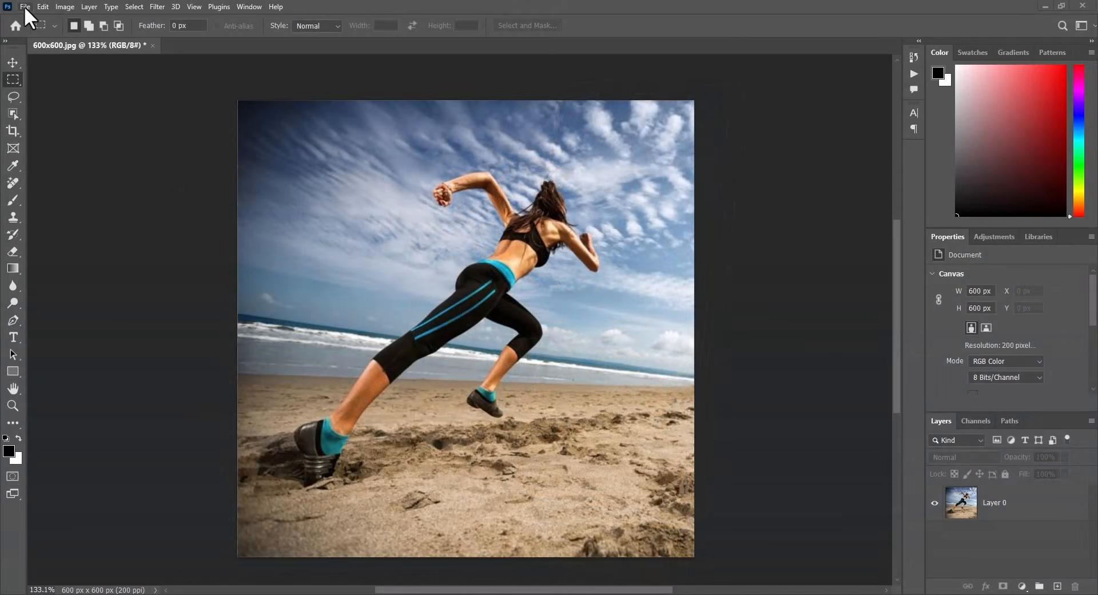
- Save a JPEG copy of the beach photo as 01 in the Desktop folder 00 at quality 12
{"action": "left_click", "coordinate": [25, 7]}
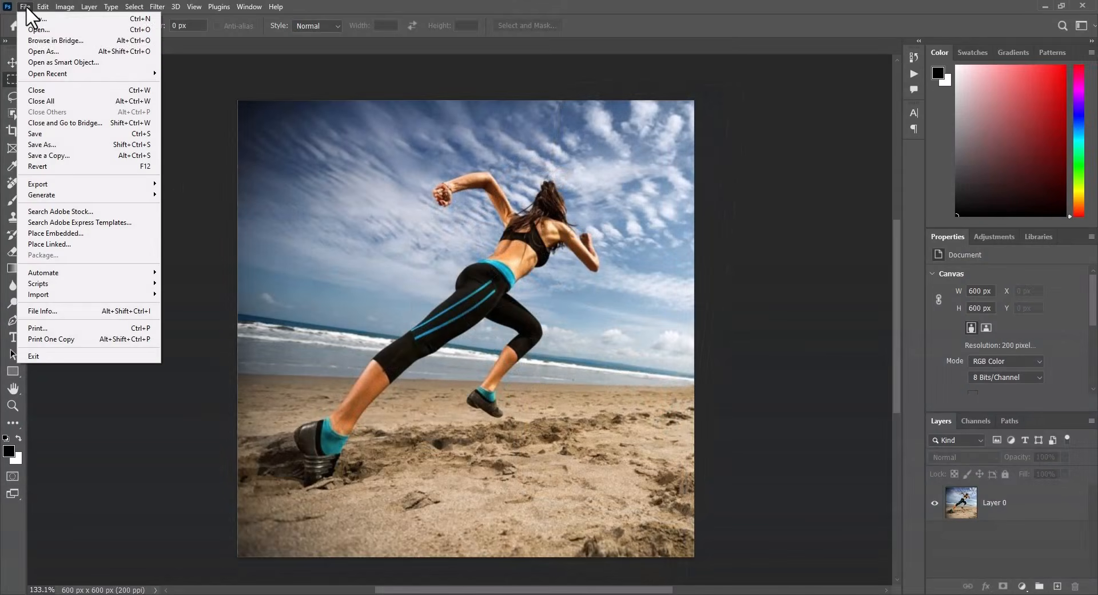
{"action": "left_click", "coordinate": [67, 156]}
{"action": "double_click", "coordinate": [155, 135]}
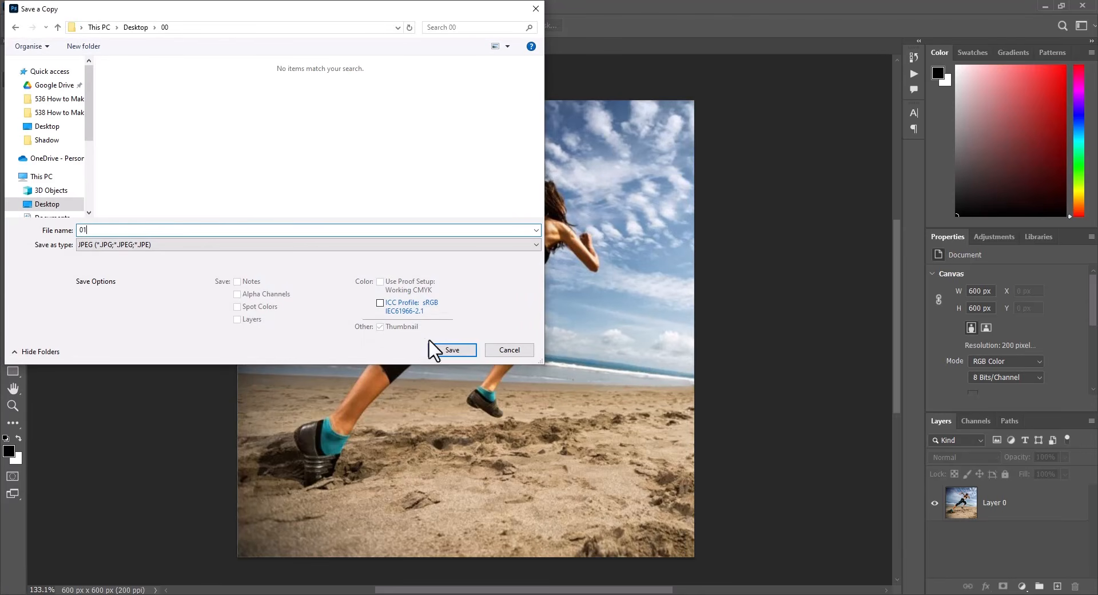
{"action": "left_click", "coordinate": [450, 349]}
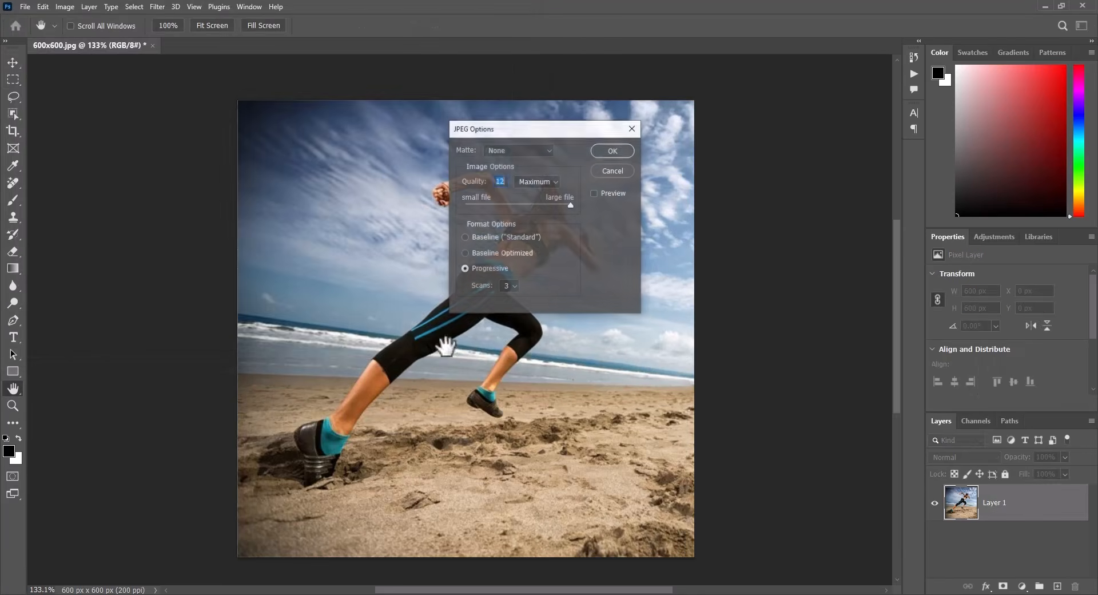
{"action": "left_click", "coordinate": [612, 151]}
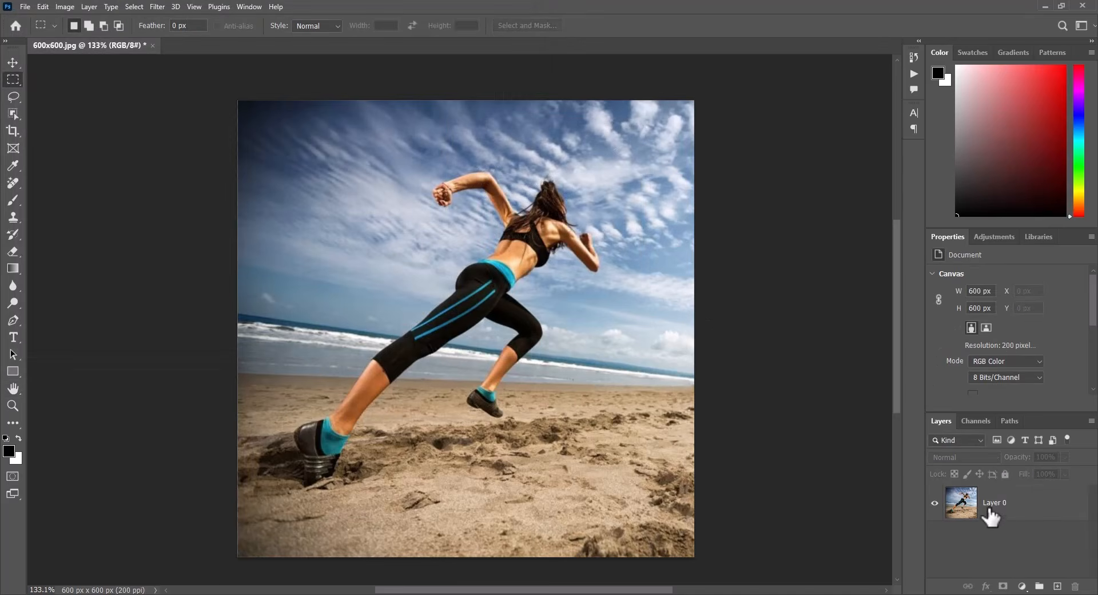
- Isolate the runner on Layer 0 using Select Subject in Select and Mask, and turn the selection into a layer mask
{"action": "left_click", "coordinate": [990, 515]}
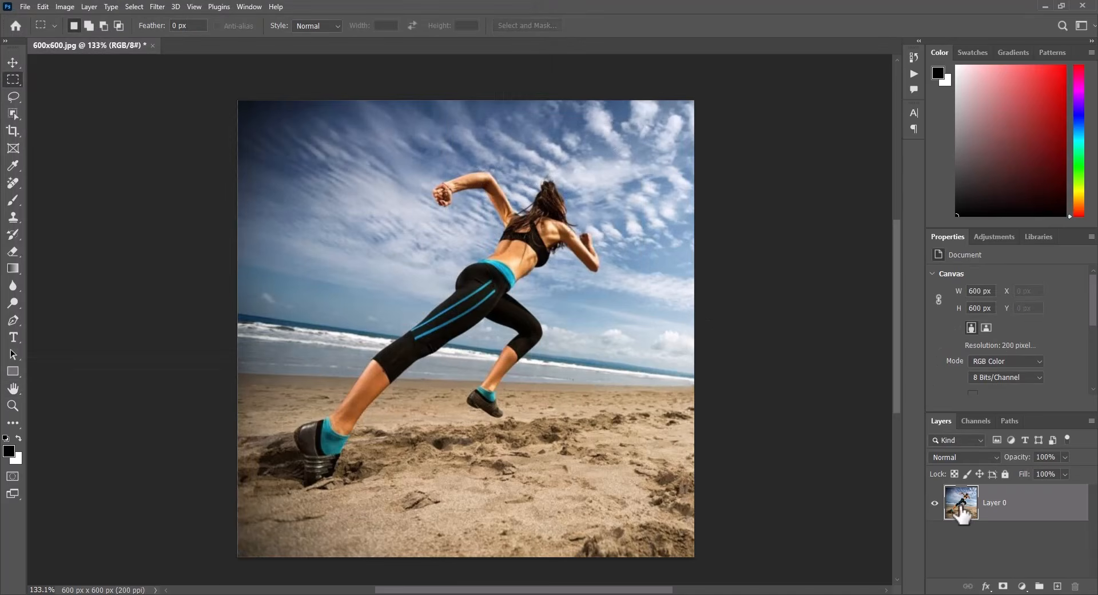
{"action": "left_click", "coordinate": [538, 28]}
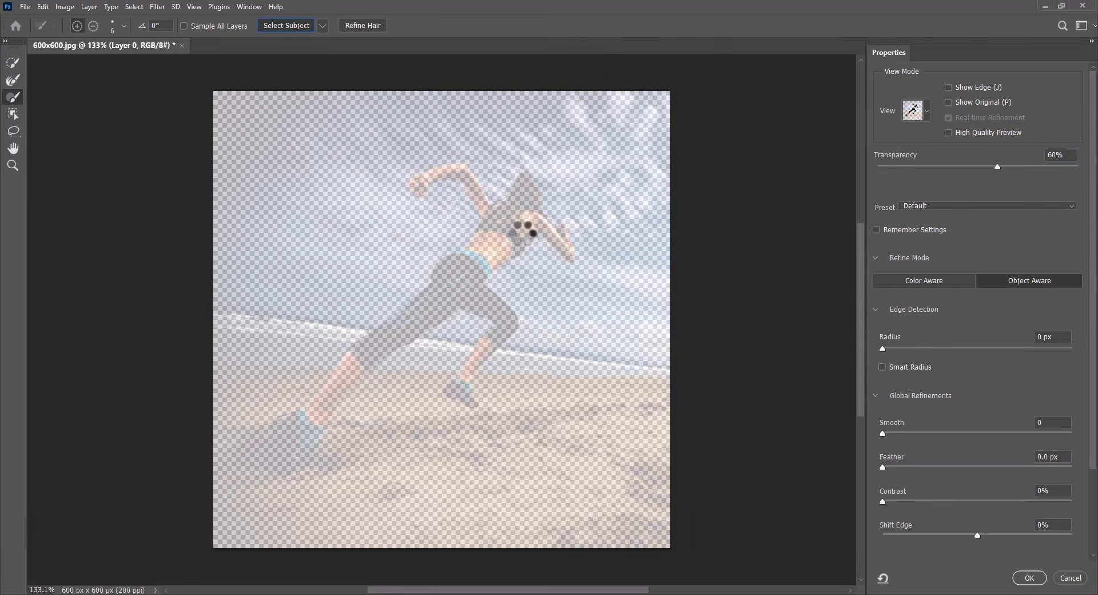
{"action": "scroll", "coordinate": [520, 343], "scroll_direction": "down", "scroll_amount": 4}
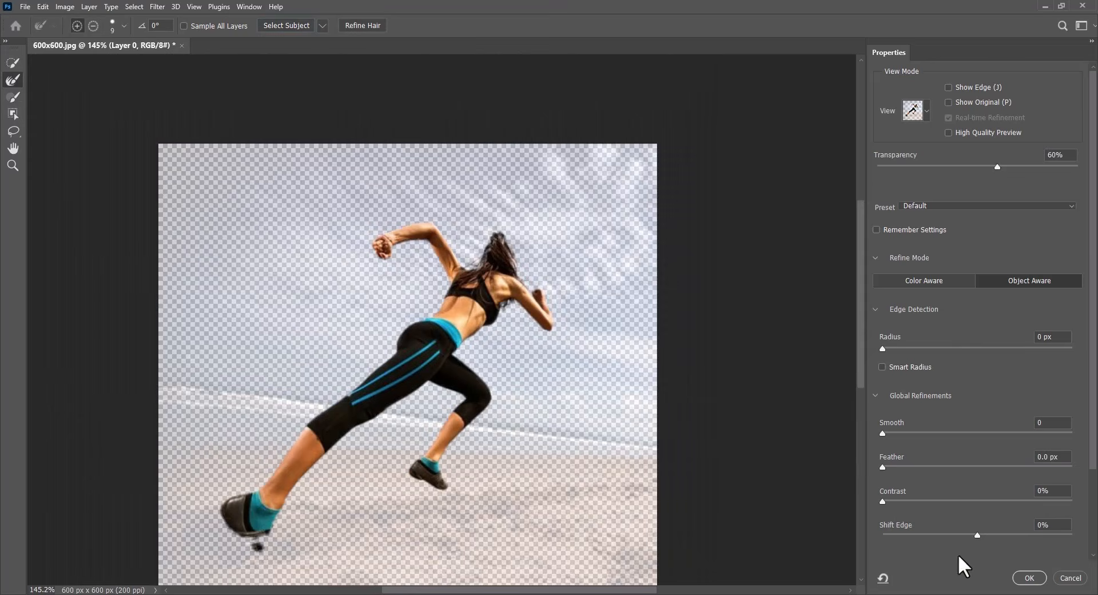
{"action": "left_click", "coordinate": [1032, 578]}
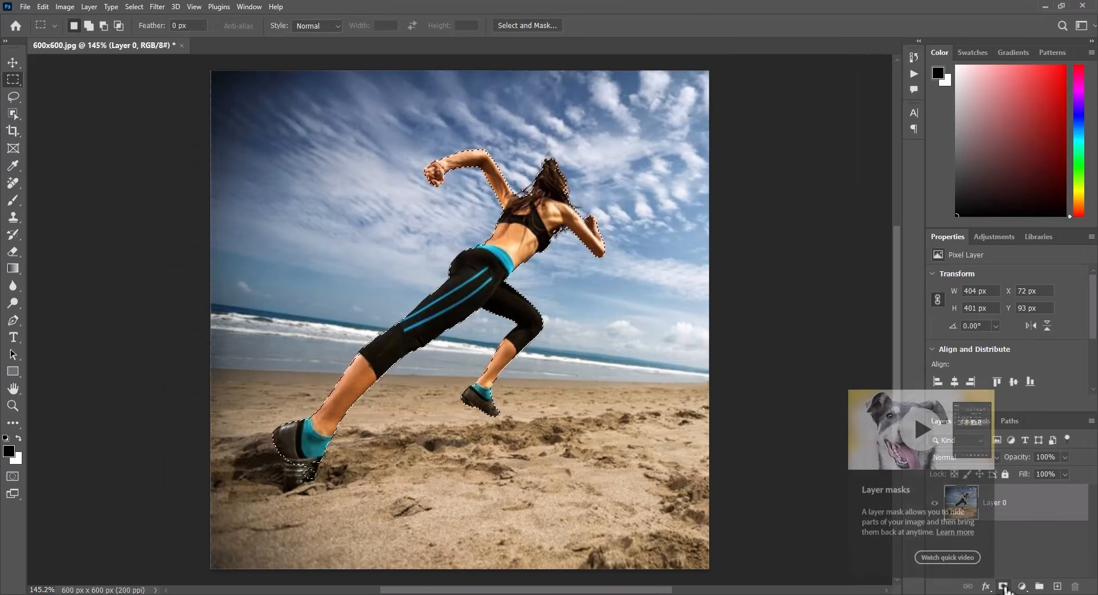
{"action": "left_click", "coordinate": [1003, 585]}
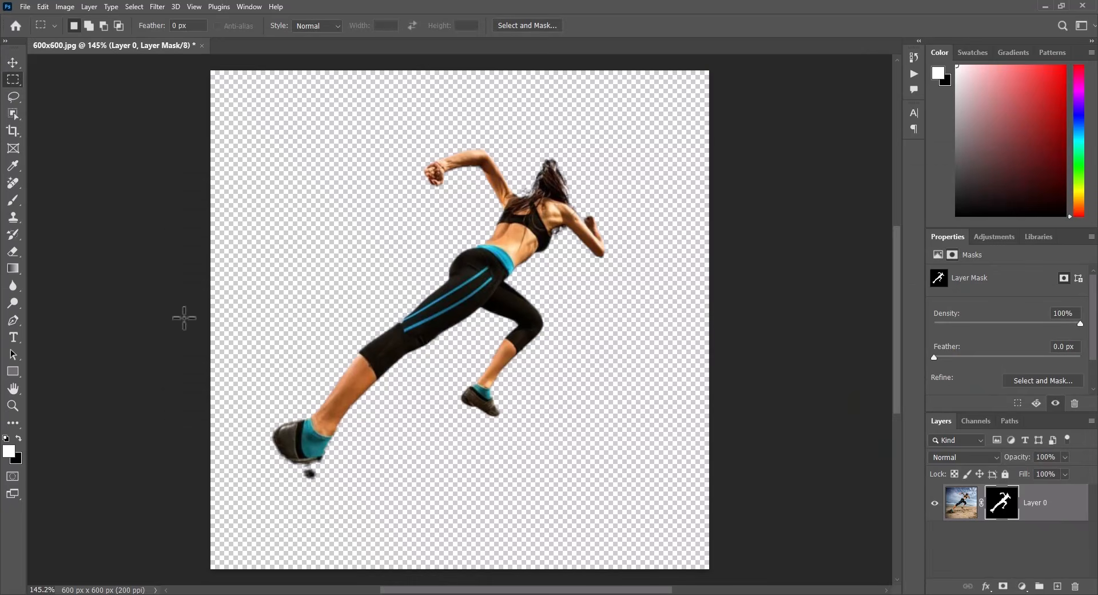
- Save the masked runner as a TIFF named 02 in the Desktop folder 00, with ZIP image compression and transparency saved
{"action": "left_click", "coordinate": [27, 6]}
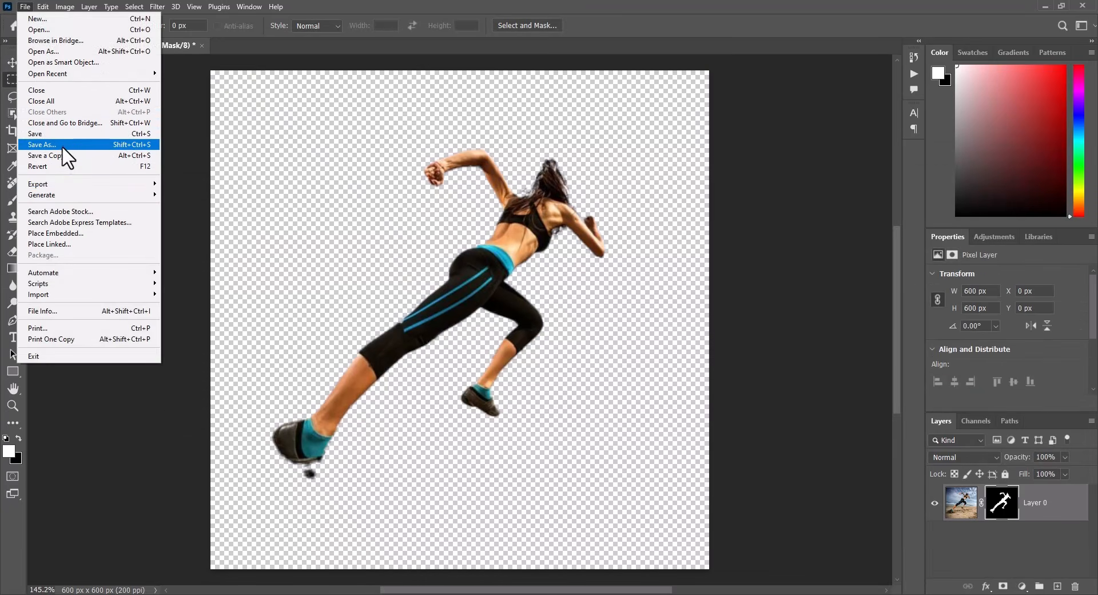
{"action": "left_click", "coordinate": [42, 144]}
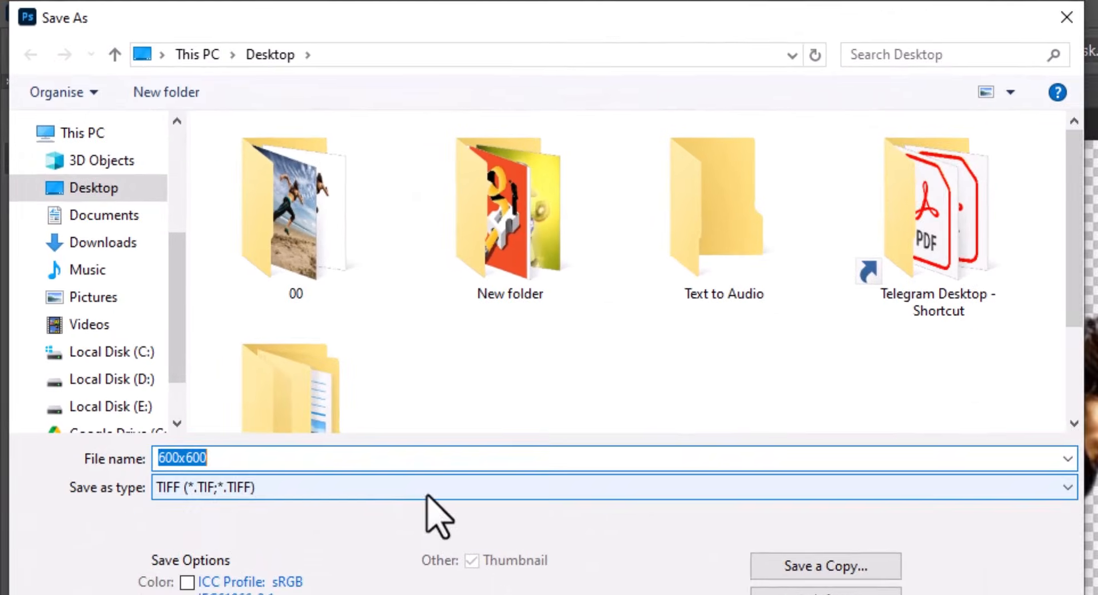
{"action": "double_click", "coordinate": [274, 270]}
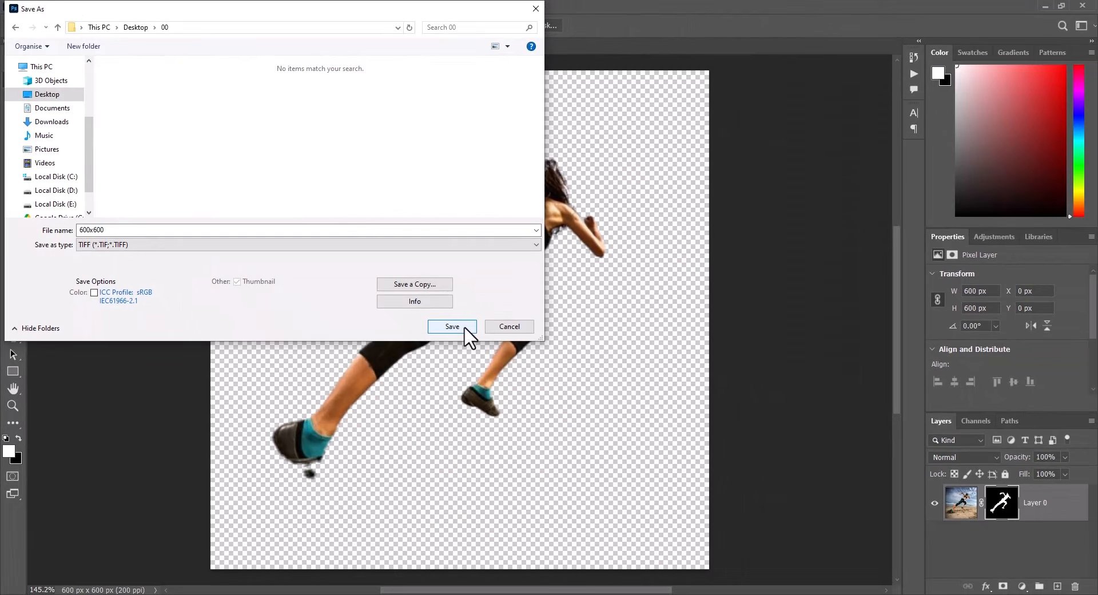
{"action": "double_click", "coordinate": [205, 229]}
{"action": "type", "text": "02"}
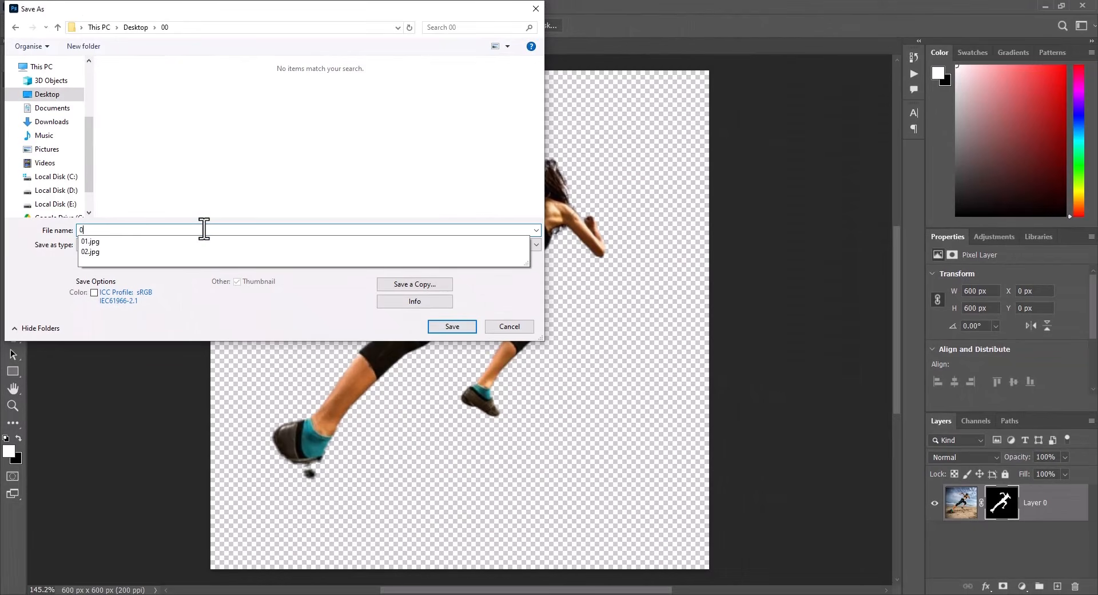
{"action": "left_click", "coordinate": [294, 141]}
{"action": "left_click", "coordinate": [452, 329]}
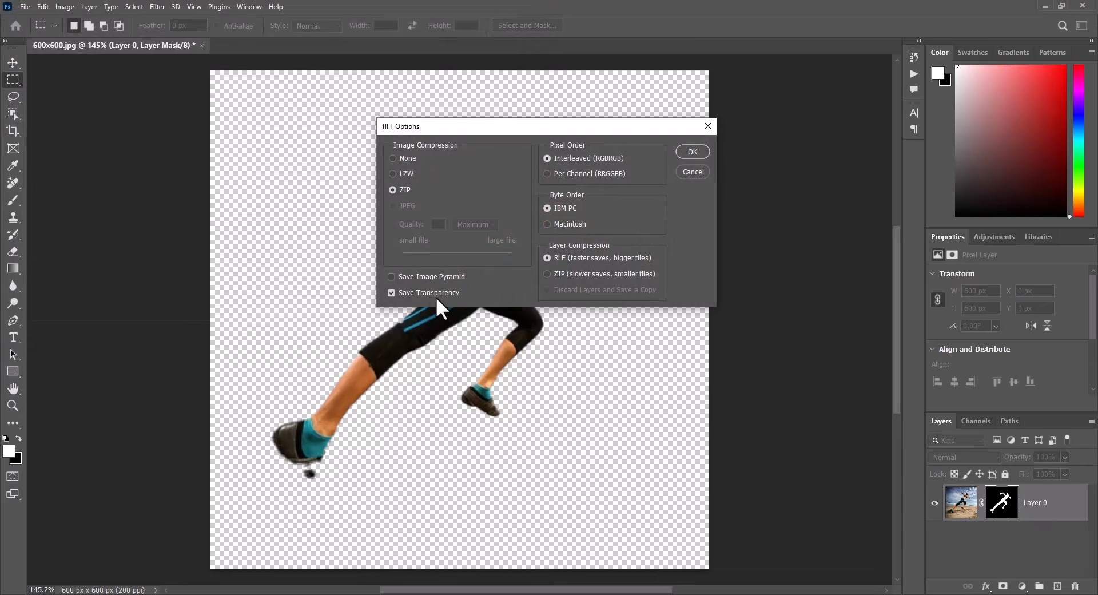
{"action": "left_click", "coordinate": [694, 153]}
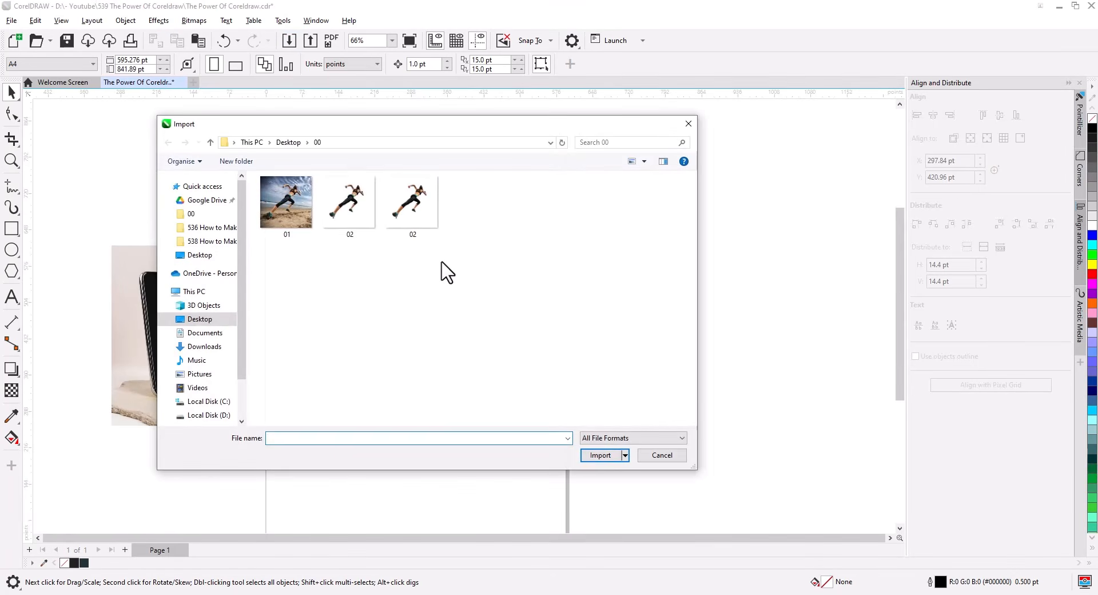
- Switch to CorelDRAW and import 01.jpg and 02.tif, placing both at the same spot on the page
{"action": "left_click", "coordinate": [414, 209]}
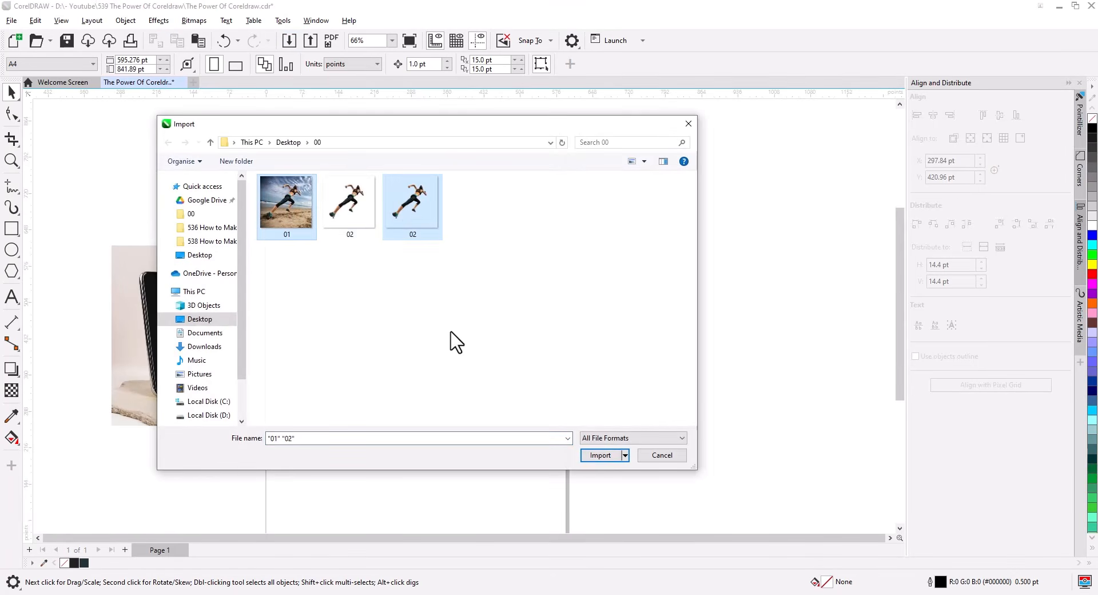
{"action": "left_click", "coordinate": [599, 456]}
{"action": "left_click", "coordinate": [400, 281]}
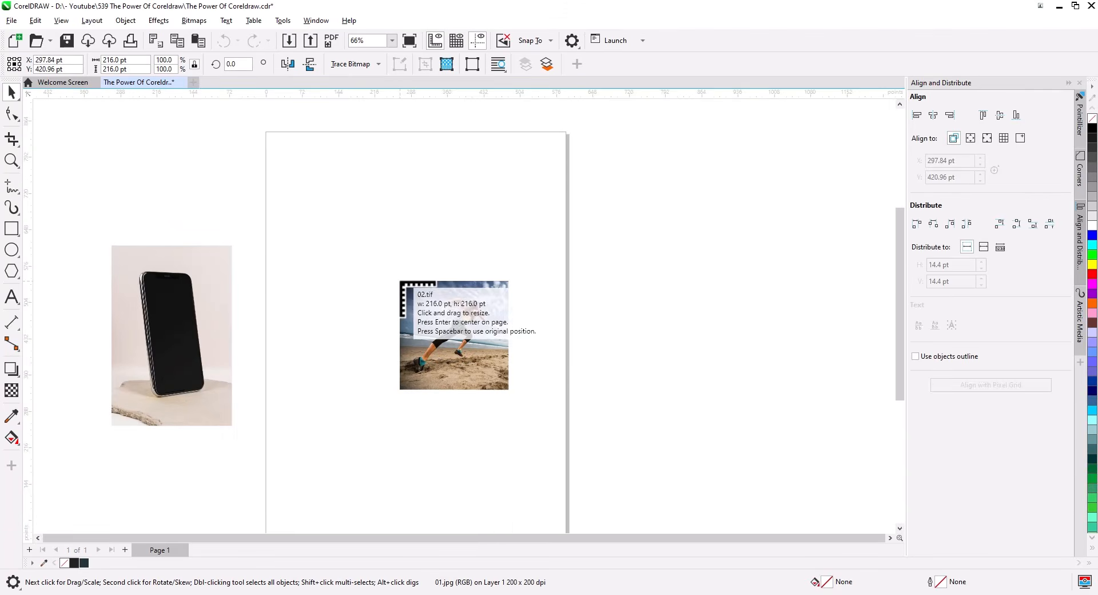
{"action": "left_click", "coordinate": [400, 280]}
- Move the runner cut-out aside to compare it with the beach photo underneath, and undo the move
{"action": "left_click_drag", "start_coordinate": [459, 328], "coordinate": [520, 297]}
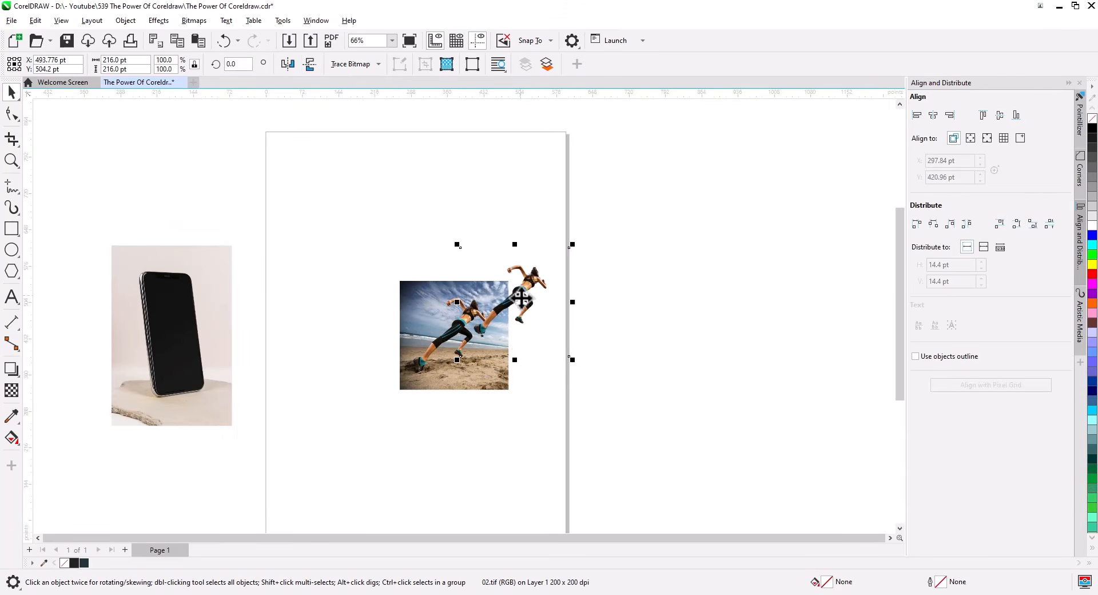
{"action": "key", "text": "ctrl+z"}
{"action": "scroll", "coordinate": [458, 344], "scroll_direction": "up", "scroll_amount": 8}
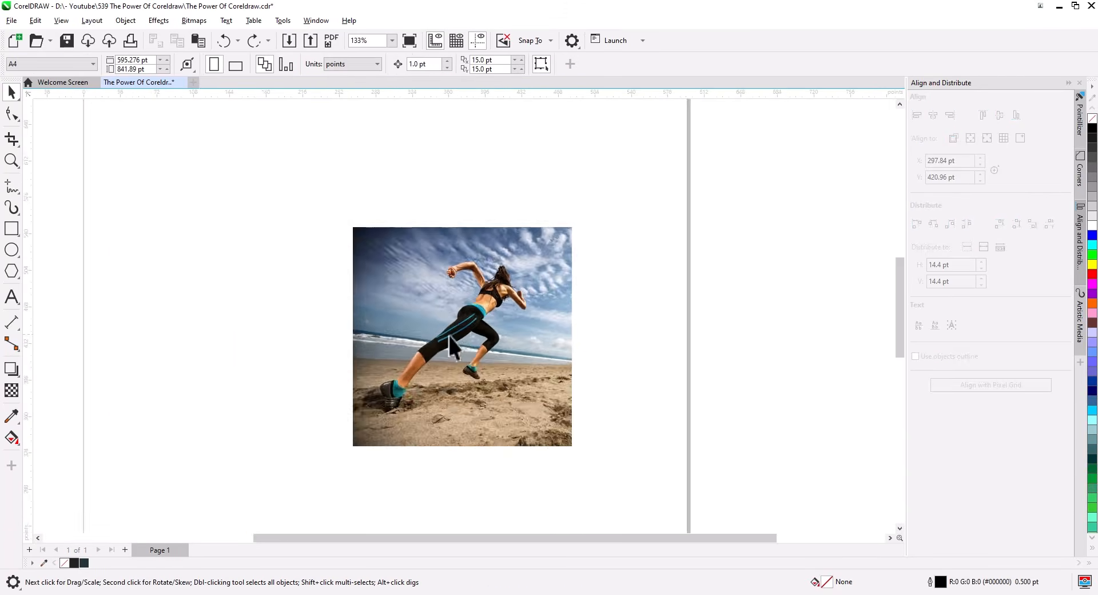
{"action": "scroll", "coordinate": [466, 322], "scroll_direction": "up", "scroll_amount": 3}
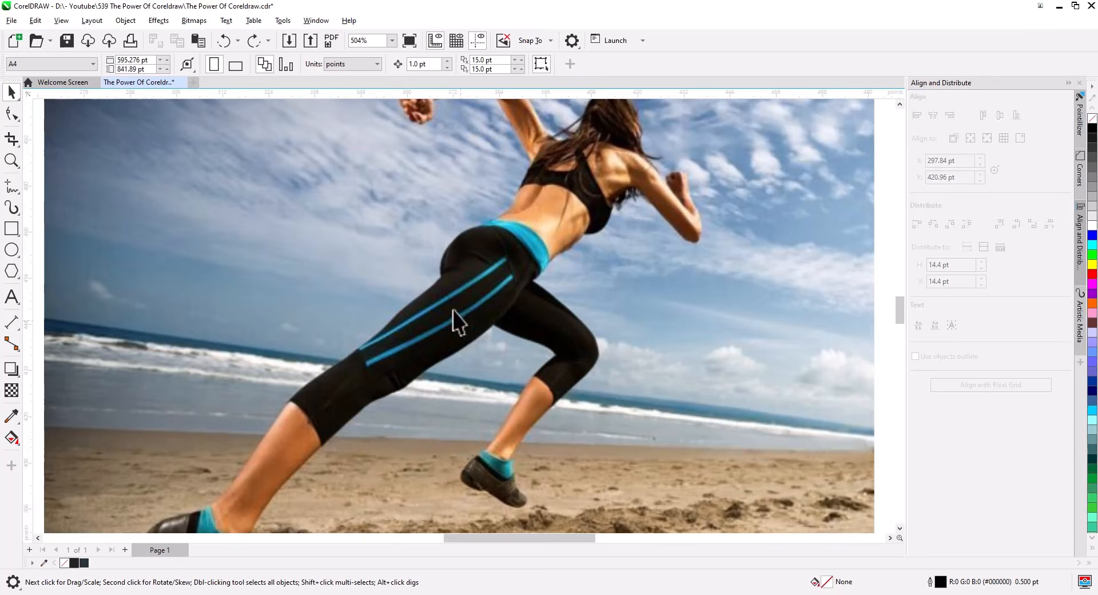
{"action": "mouse_move", "coordinate": [452, 310]}
{"action": "left_mouse_down"}
{"action": "mouse_move", "coordinate": [428, 269]}
{"action": "mouse_move", "coordinate": [444, 310]}
{"action": "left_mouse_up"}
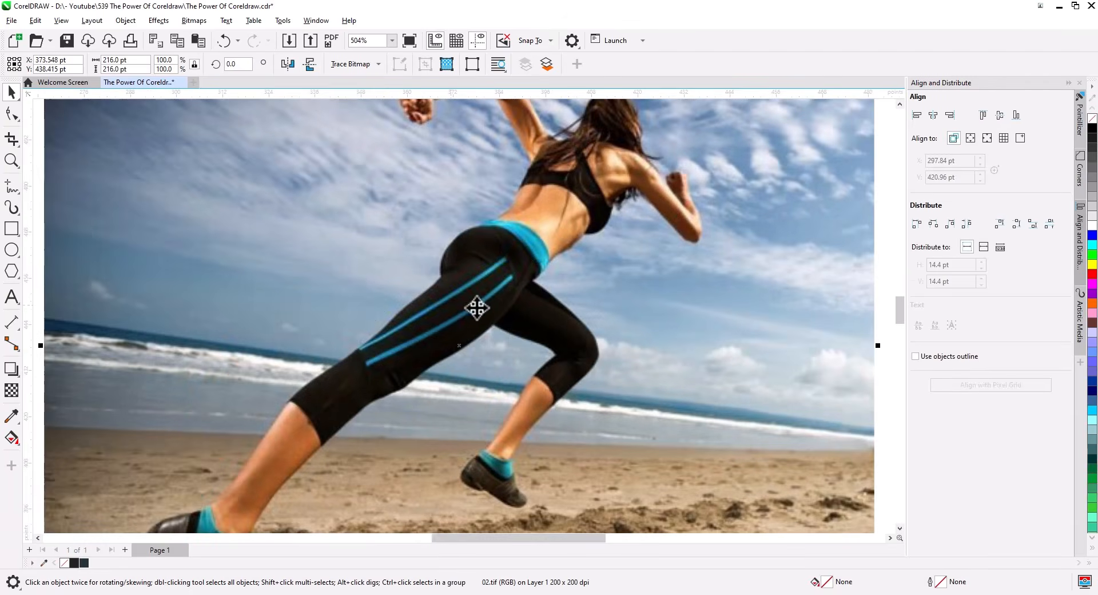
{"action": "scroll", "coordinate": [483, 309], "scroll_direction": "down", "scroll_amount": 5}
{"action": "left_click_drag", "start_coordinate": [498, 363], "coordinate": [638, 329]}
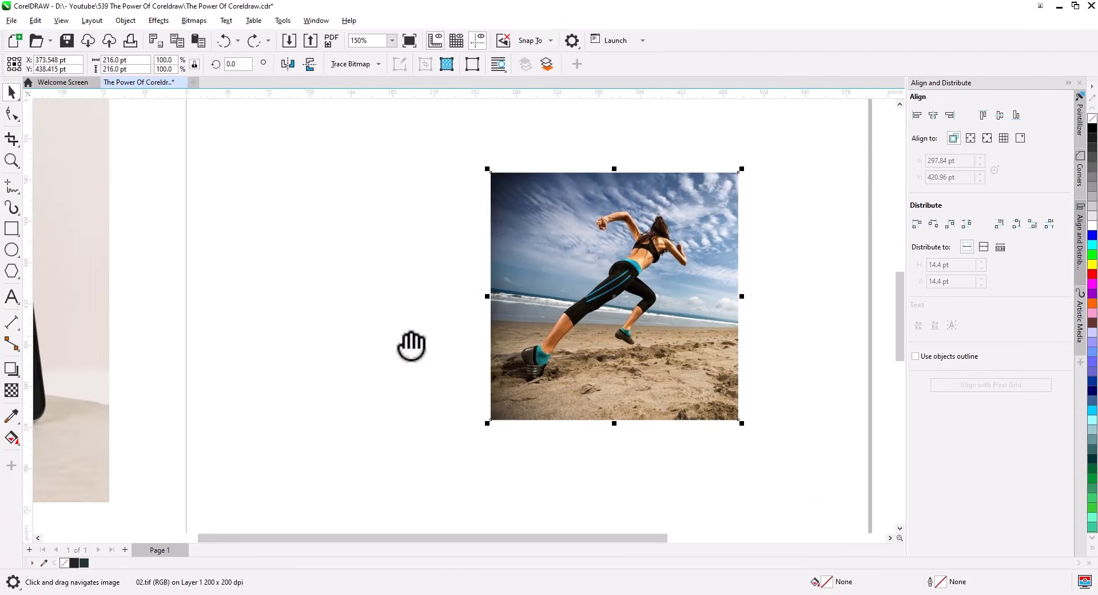
- Start tracing the phone with the Bézier tool, placing straight-segment nodes at its upper-left corner, down the left side and around the lower-left corner
{"action": "left_click_drag", "start_coordinate": [411, 346], "coordinate": [528, 346]}
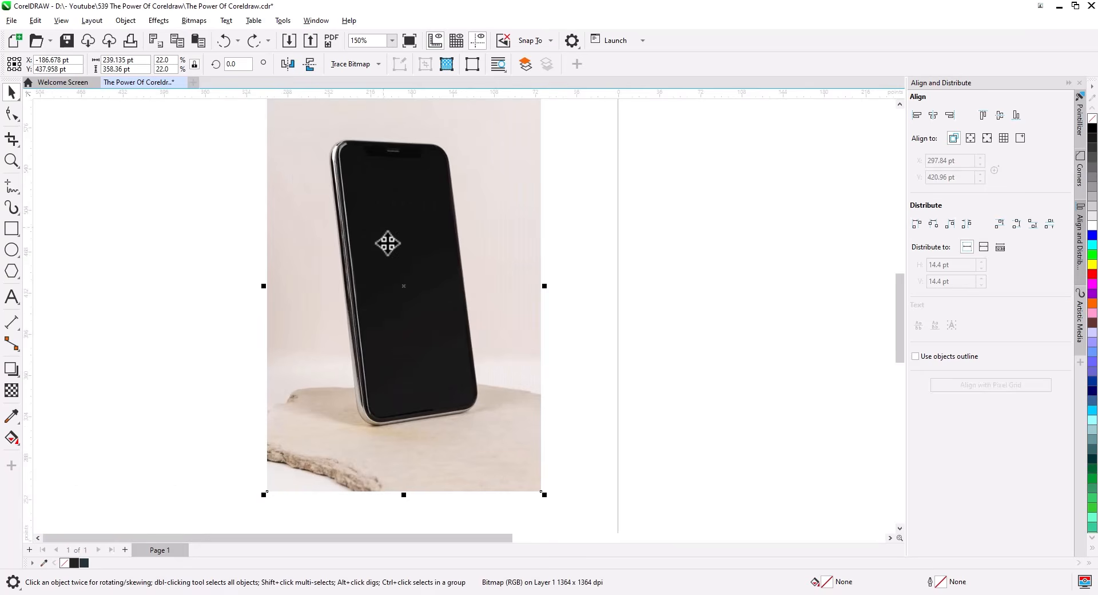
{"action": "scroll", "coordinate": [391, 248], "scroll_direction": "up", "scroll_amount": 4}
{"action": "left_click_drag", "start_coordinate": [376, 213], "coordinate": [405, 375]}
{"action": "scroll", "coordinate": [343, 233], "scroll_direction": "up", "scroll_amount": 2}
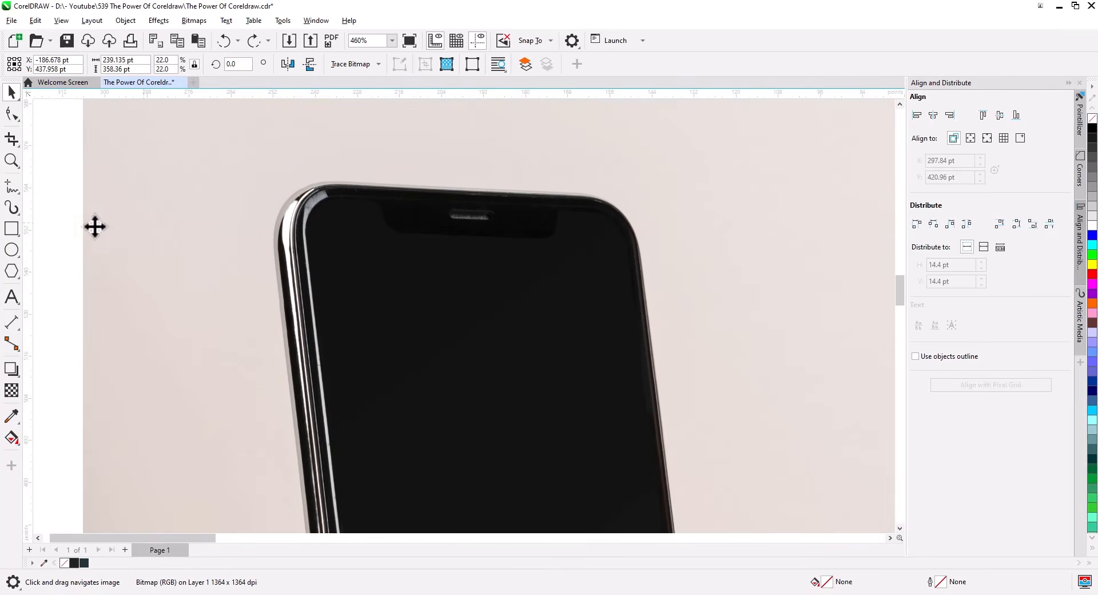
{"action": "left_click", "coordinate": [10, 187]}
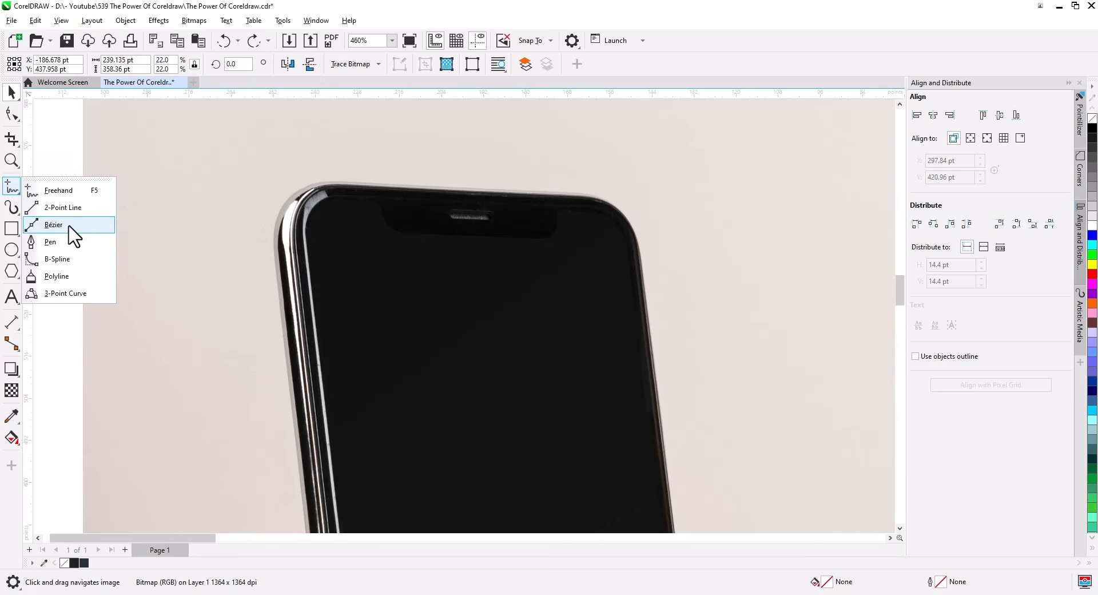
{"action": "left_click", "coordinate": [54, 224]}
{"action": "scroll", "coordinate": [343, 190], "scroll_direction": "up", "scroll_amount": 5}
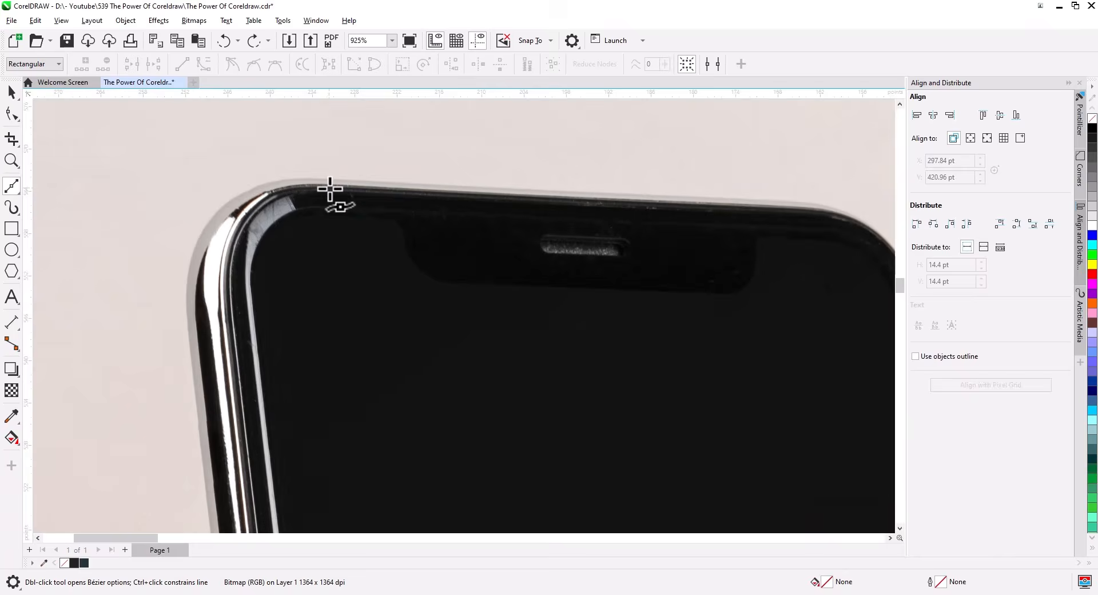
{"action": "left_click", "coordinate": [119, 392]}
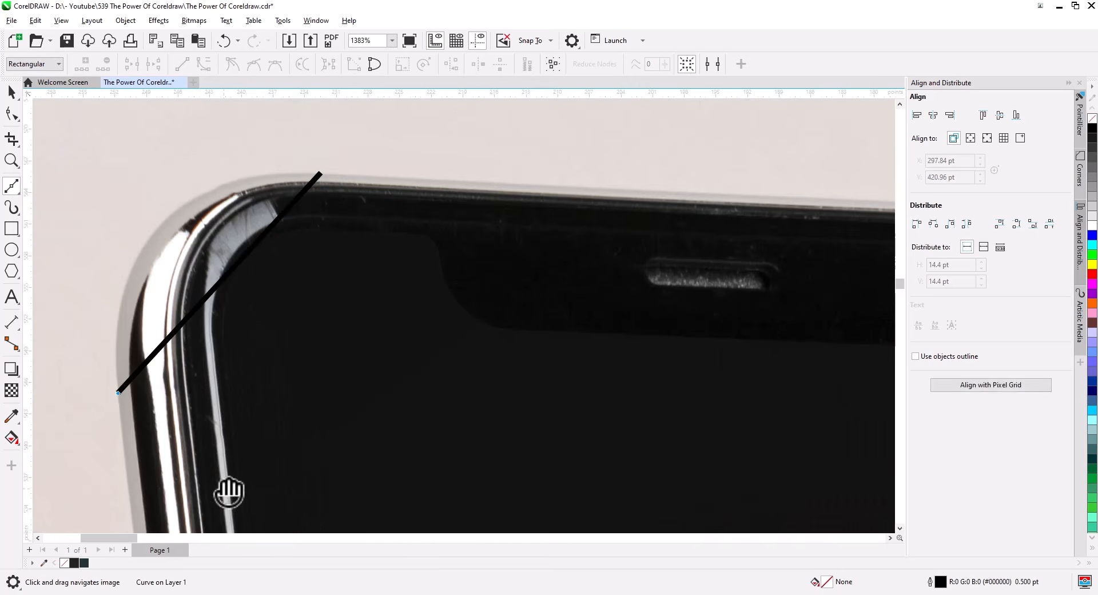
{"action": "left_click_drag", "start_coordinate": [228, 493], "coordinate": [275, 126]}
{"action": "left_click", "coordinate": [167, 225]}
{"action": "left_click", "coordinate": [408, 499]}
- Continue the phone outline around the lower-right and upper-right corners, and close the path at its starting node
{"action": "left_click_drag", "start_coordinate": [801, 418], "coordinate": [229, 483]}
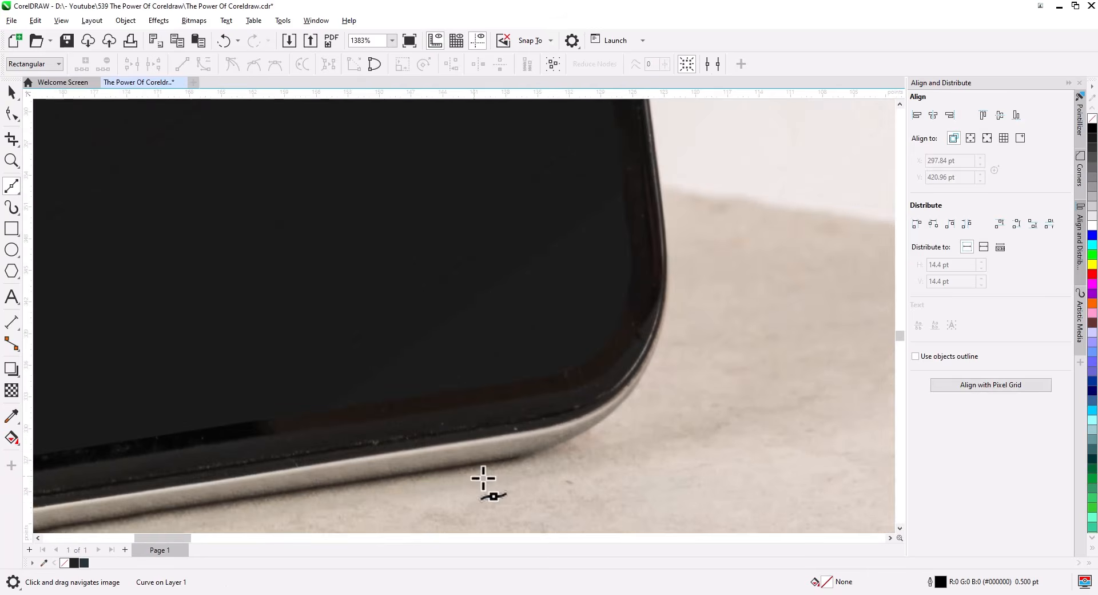
{"action": "left_click", "coordinate": [508, 461]}
{"action": "left_click", "coordinate": [662, 221]}
{"action": "left_click_drag", "start_coordinate": [669, 194], "coordinate": [636, 401]}
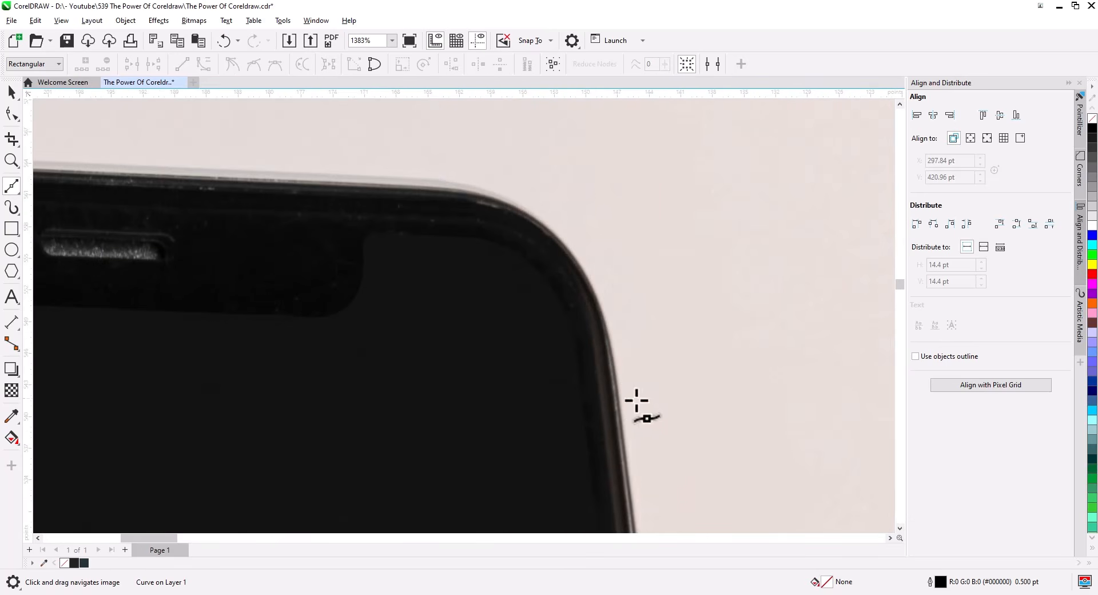
{"action": "left_click", "coordinate": [620, 400]}
{"action": "left_click", "coordinate": [440, 181]}
{"action": "left_click_drag", "start_coordinate": [319, 244], "coordinate": [803, 260]}
{"action": "left_click", "coordinate": [200, 161]}
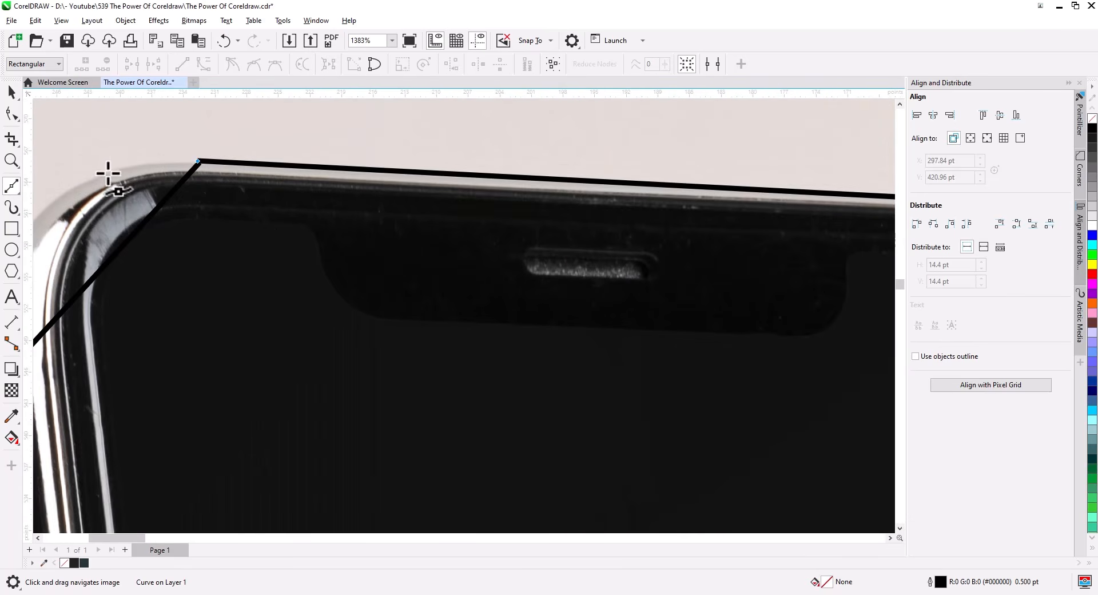
- Convert the outline's upper-left corner segment to a curve, bend it around the phone's corner, and smooth its end nodes
{"action": "left_click", "coordinate": [10, 113]}
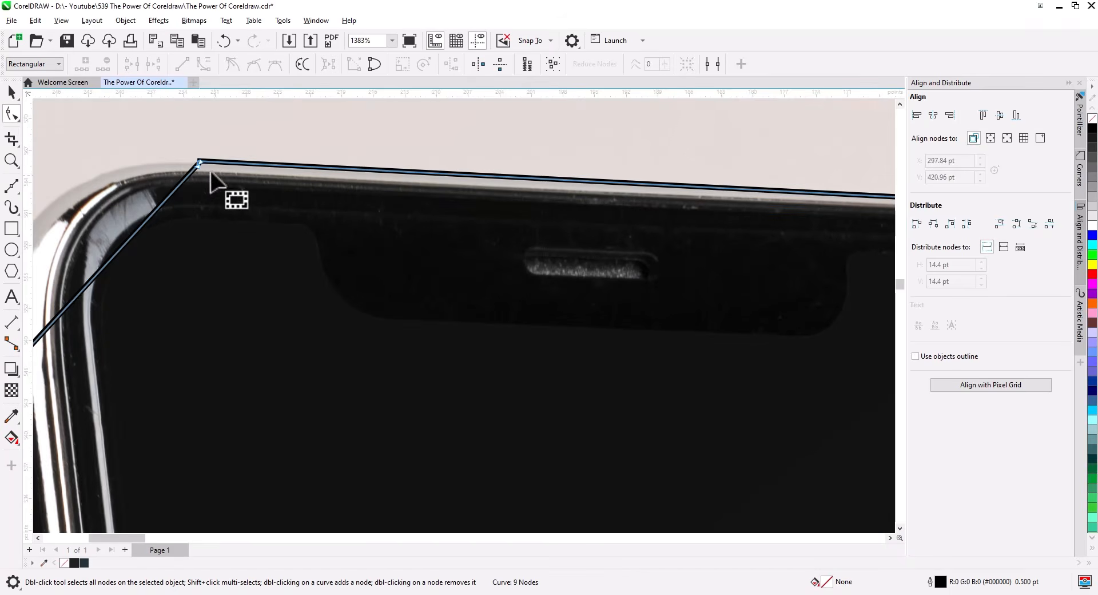
{"action": "left_click_drag", "start_coordinate": [199, 161], "coordinate": [198, 161]}
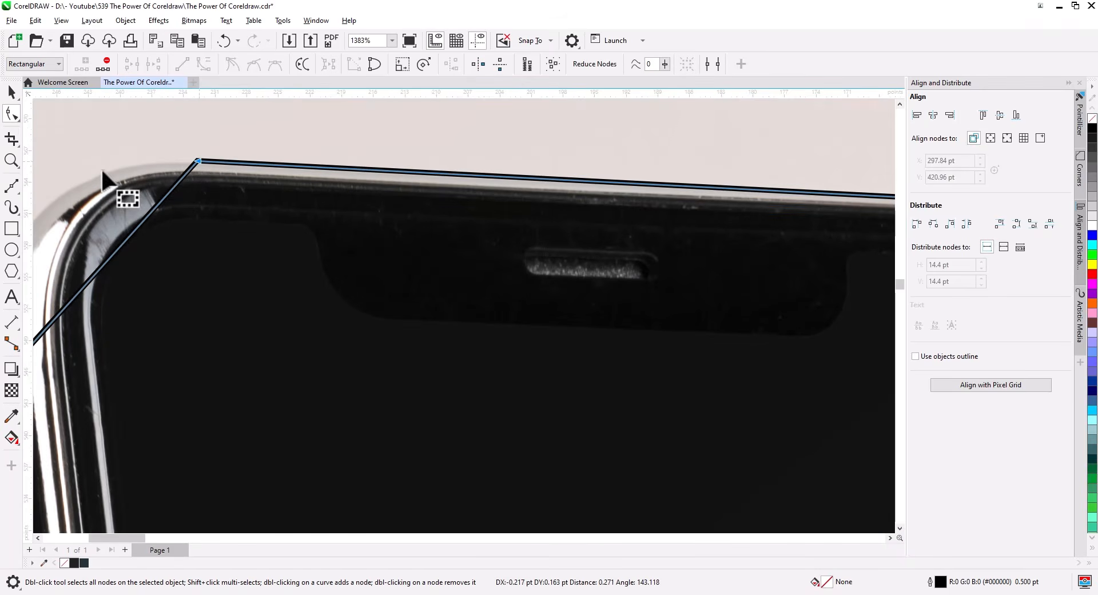
{"action": "left_click", "coordinate": [204, 65]}
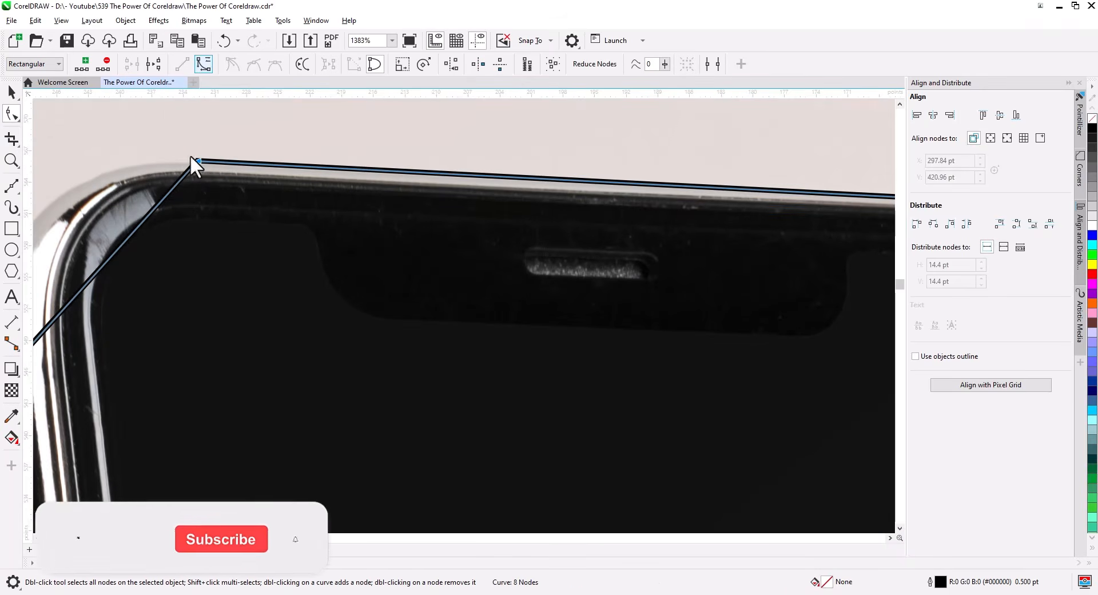
{"action": "left_click_drag", "start_coordinate": [201, 234], "coordinate": [422, 218]}
{"action": "left_click_drag", "start_coordinate": [350, 223], "coordinate": [282, 192]}
{"action": "scroll", "coordinate": [204, 216], "scroll_direction": "up", "scroll_amount": 1}
{"action": "left_click_drag", "start_coordinate": [212, 209], "coordinate": [221, 200]}
{"action": "left_click_drag", "start_coordinate": [210, 314], "coordinate": [206, 321]}
{"action": "left_click_drag", "start_coordinate": [434, 445], "coordinate": [181, 165]}
{"action": "left_click", "coordinate": [254, 65]}
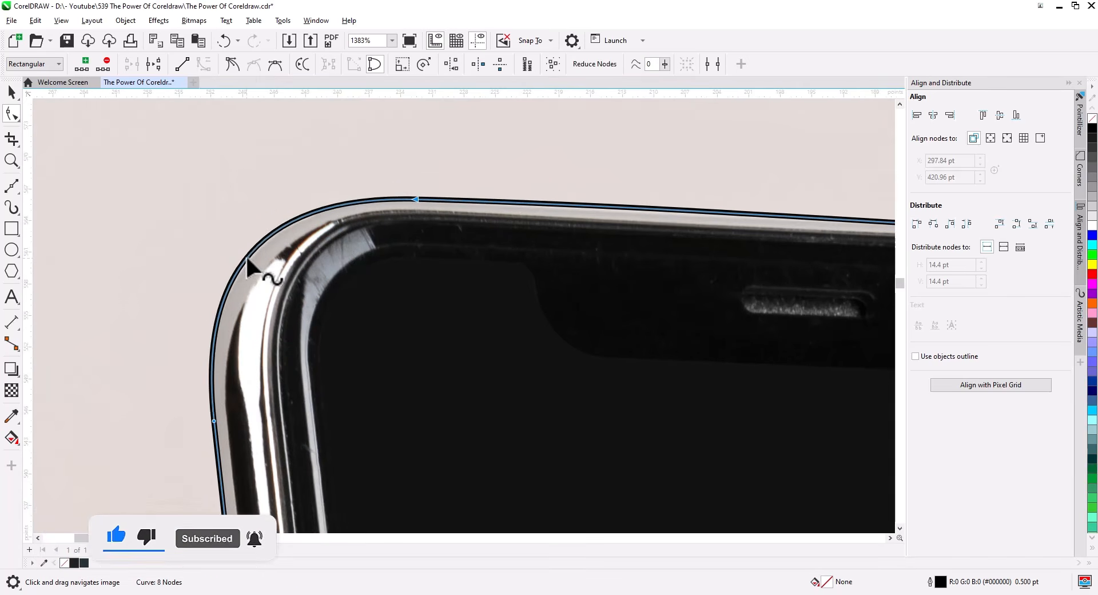
- Add a node midway along the upper-left corner curve and fine-tune the outline there and along the phone's top edge
{"action": "double_click", "coordinate": [247, 255]}
{"action": "left_click_drag", "start_coordinate": [246, 255], "coordinate": [251, 258]}
{"action": "left_click_drag", "start_coordinate": [858, 309], "coordinate": [387, 316]}
{"action": "left_click_drag", "start_coordinate": [77, 253], "coordinate": [445, 262]}
{"action": "left_click_drag", "start_coordinate": [473, 227], "coordinate": [473, 226]}
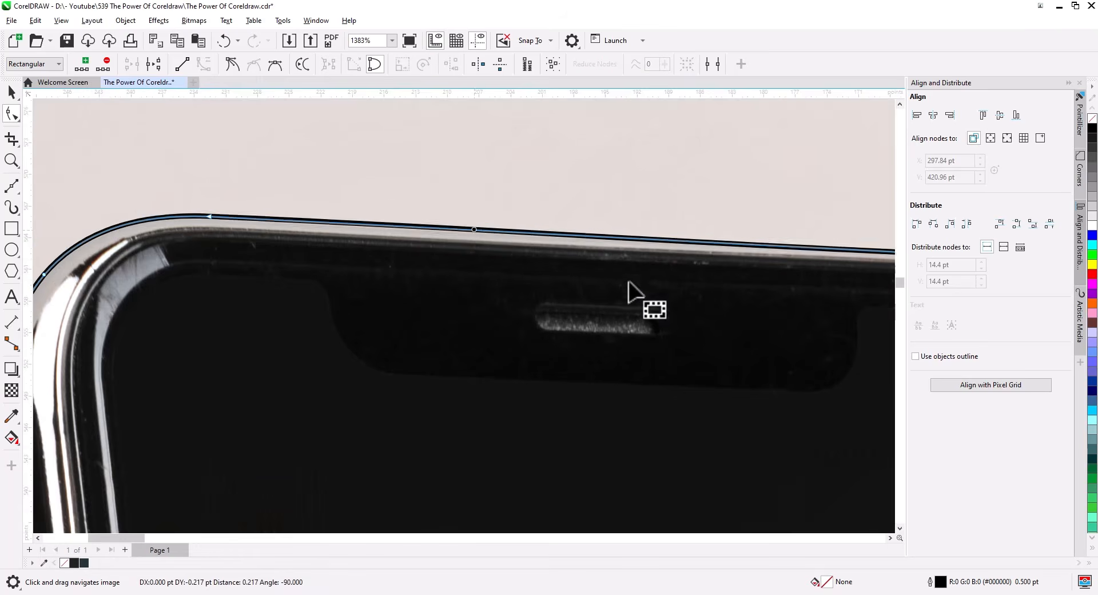
- Bend the outline's upper-right corner segment around the phone's rounded corner and smooth its end nodes
{"action": "left_click_drag", "start_coordinate": [858, 286], "coordinate": [264, 306]}
{"action": "left_click_drag", "start_coordinate": [414, 365], "coordinate": [451, 322]}
{"action": "left_click_drag", "start_coordinate": [538, 435], "coordinate": [492, 365]}
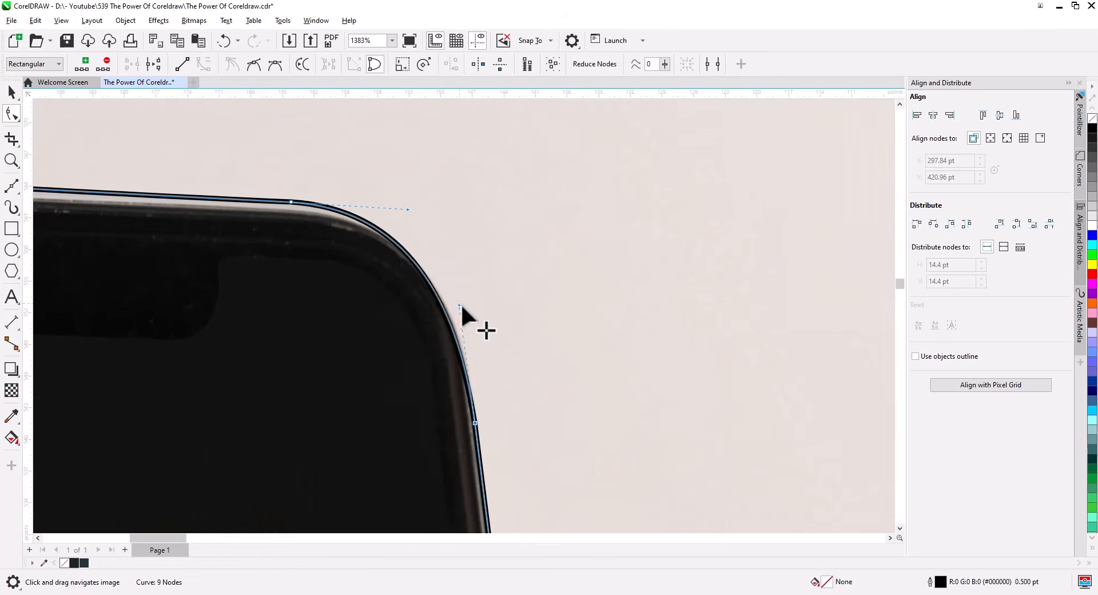
{"action": "left_click", "coordinate": [472, 386]}
{"action": "left_click_drag", "start_coordinate": [512, 436], "coordinate": [224, 172]}
{"action": "left_click", "coordinate": [253, 65]}
- Add a node midway along the upper-right corner curve and move it slightly outward to fit the phone's edge
{"action": "scroll", "coordinate": [458, 372], "scroll_direction": "down", "scroll_amount": 2}
{"action": "left_click_drag", "start_coordinate": [470, 432], "coordinate": [446, 436]}
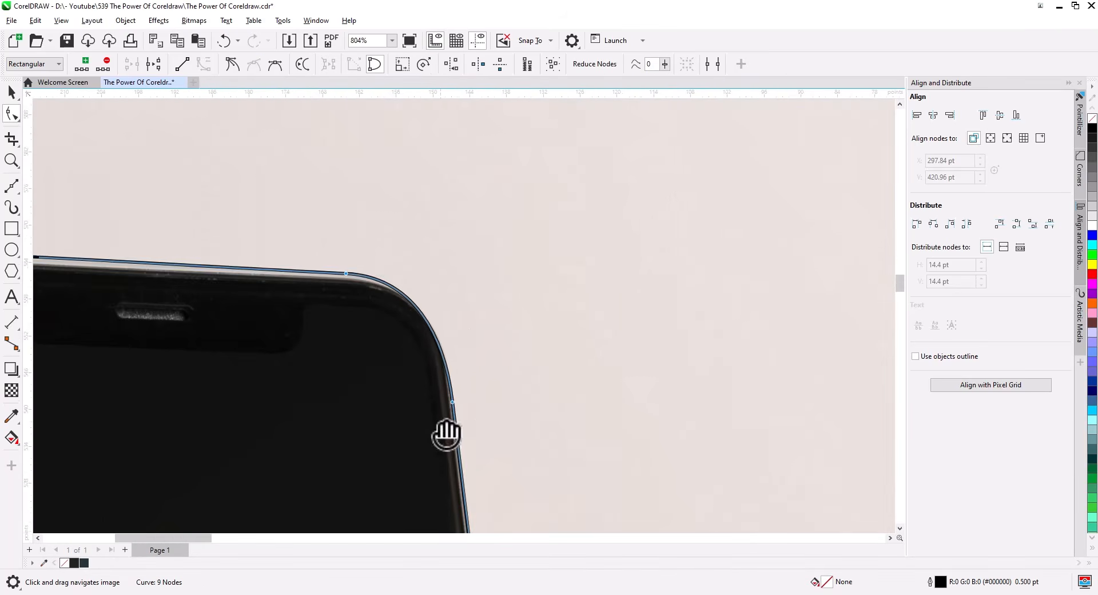
{"action": "scroll", "coordinate": [442, 332], "scroll_direction": "up", "scroll_amount": 2}
{"action": "double_click", "coordinate": [432, 322]}
{"action": "left_click_drag", "start_coordinate": [432, 321], "coordinate": [437, 322]}
- Bend the outline's lower-right corner segment around the phone's corner and smooth its end nodes
{"action": "scroll", "coordinate": [436, 342], "scroll_direction": "down", "scroll_amount": 3}
{"action": "left_click_drag", "start_coordinate": [425, 372], "coordinate": [427, 85]}
{"action": "left_click_drag", "start_coordinate": [457, 429], "coordinate": [458, 172]}
{"action": "scroll", "coordinate": [509, 344], "scroll_direction": "up", "scroll_amount": 3}
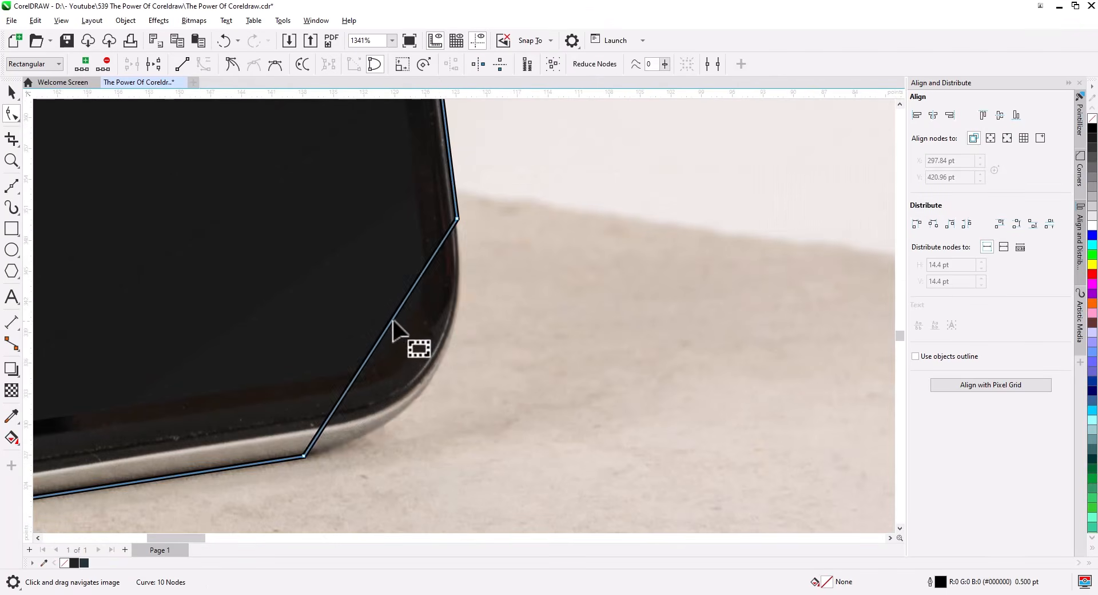
{"action": "left_click_drag", "start_coordinate": [392, 321], "coordinate": [476, 370]}
{"action": "left_click_drag", "start_coordinate": [582, 474], "coordinate": [242, 164]}
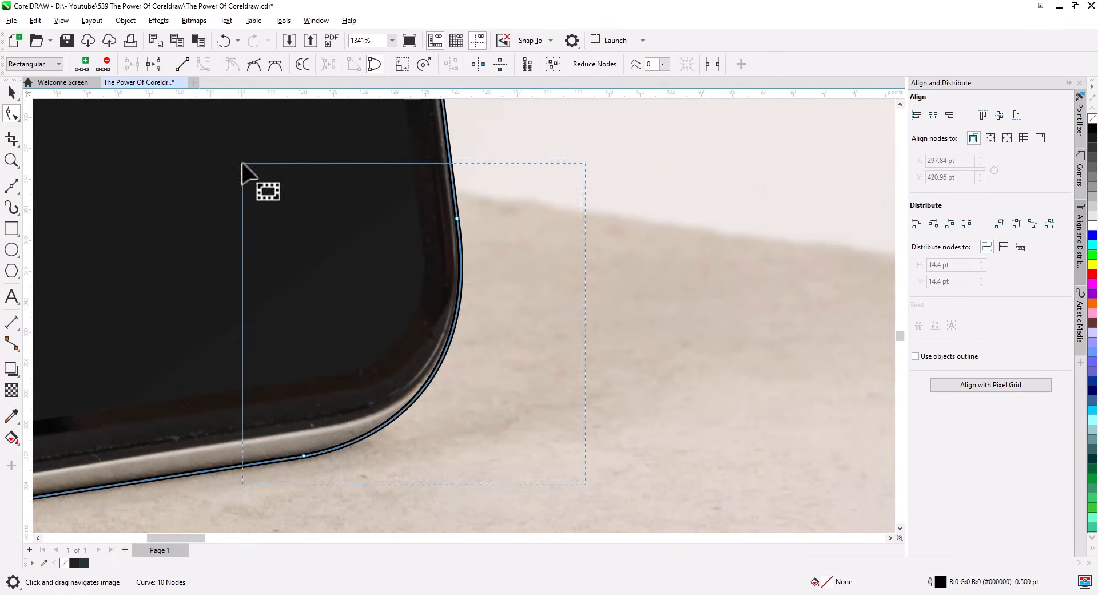
{"action": "left_click", "coordinate": [254, 64]}
- Bend the outline's lower-left corner segment around the phone's corner, fine-tune the curve, and smooth its end nodes
{"action": "left_click_drag", "start_coordinate": [192, 344], "coordinate": [1036, 213]}
{"action": "left_click_drag", "start_coordinate": [332, 304], "coordinate": [279, 379]}
{"action": "left_click_drag", "start_coordinate": [480, 473], "coordinate": [200, 158]}
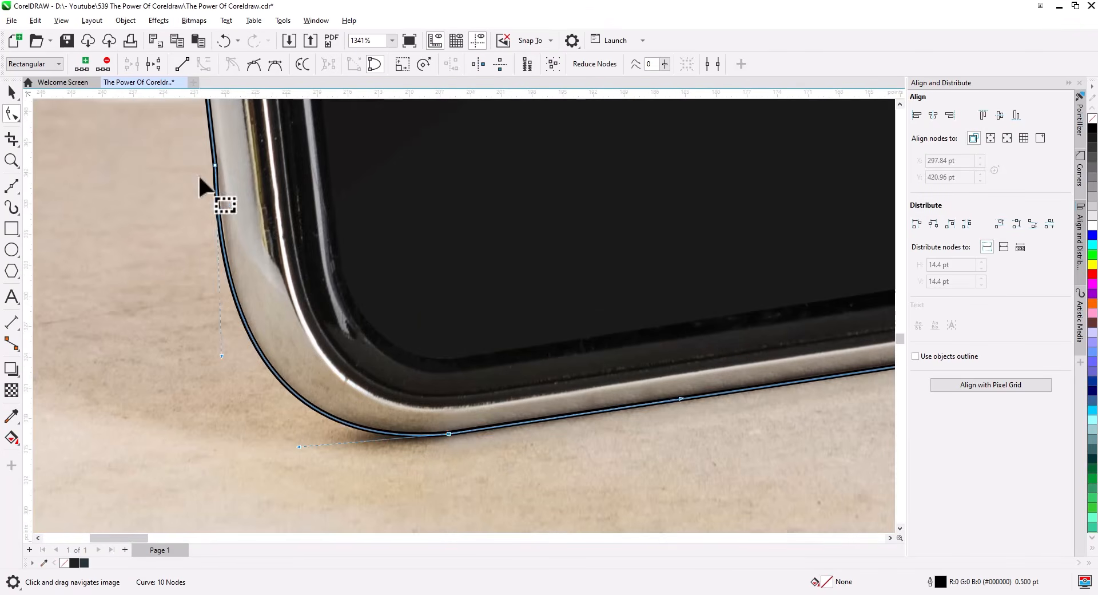
{"action": "left_click_drag", "start_coordinate": [230, 372], "coordinate": [229, 361]}
{"action": "left_click", "coordinate": [255, 67]}
- PowerClip the phone photo inside the traced phone outline
{"action": "scroll", "coordinate": [325, 291], "scroll_direction": "down", "scroll_amount": 4}
{"action": "left_click_drag", "start_coordinate": [326, 291], "coordinate": [287, 420]}
{"action": "key", "text": "space"}
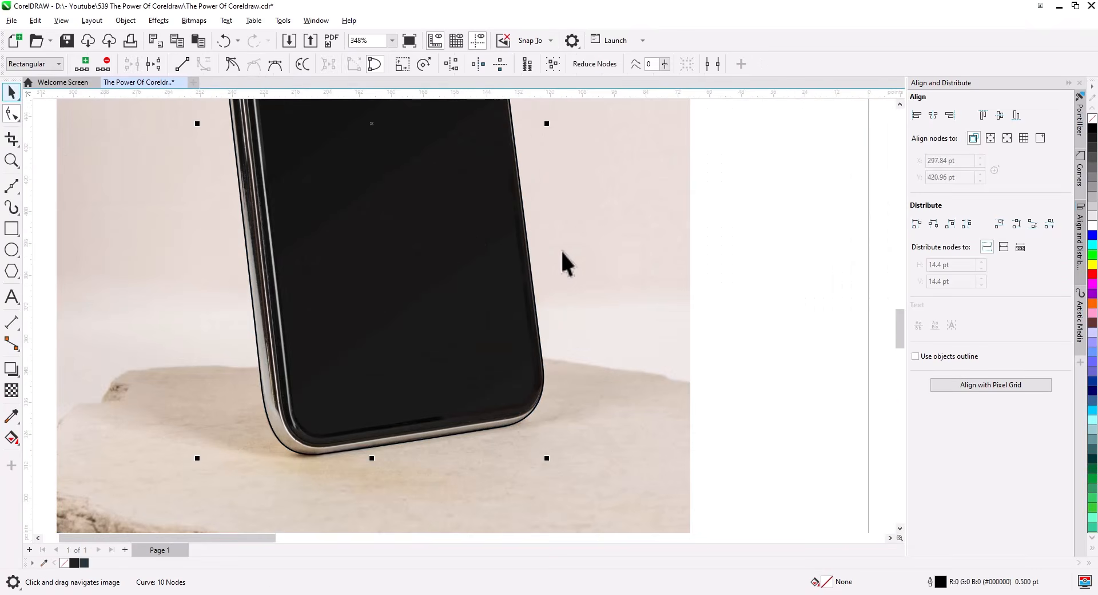
{"action": "left_click", "coordinate": [614, 239]}
{"action": "right_click", "coordinate": [613, 239]}
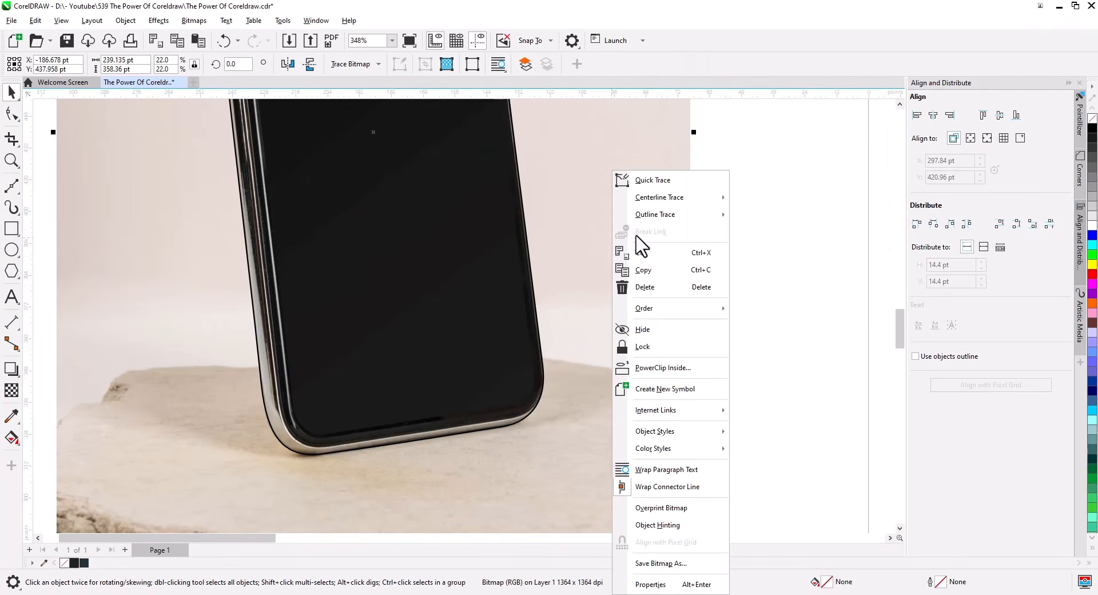
{"action": "left_click", "coordinate": [635, 370]}
{"action": "left_click", "coordinate": [449, 316]}
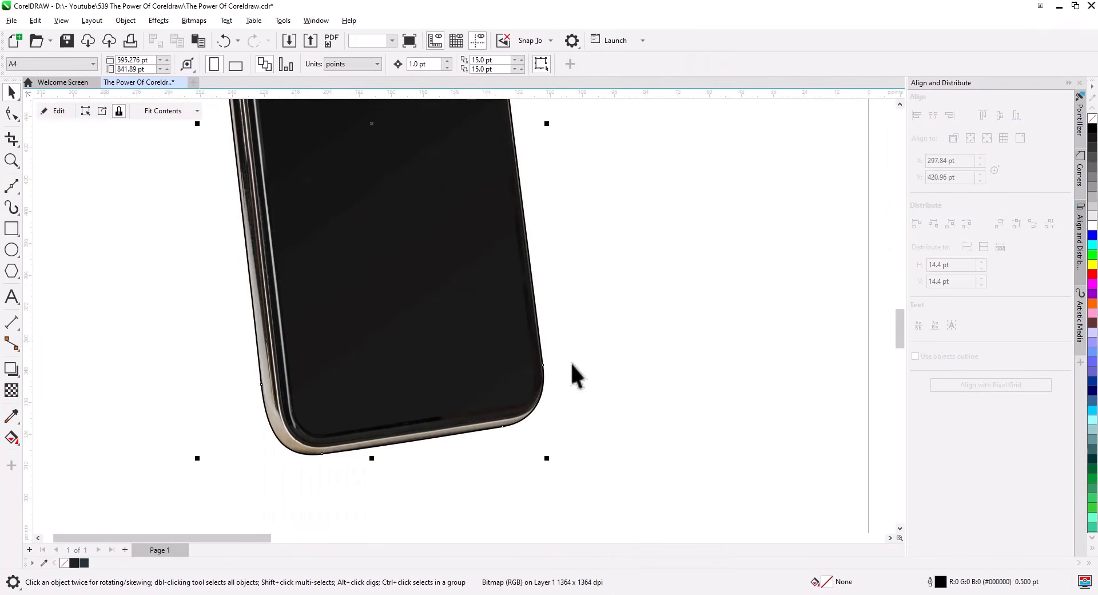
- Remove the outline colour from the clipped phone
{"action": "left_click", "coordinate": [572, 364]}
{"action": "left_click_drag", "start_coordinate": [469, 302], "coordinate": [579, 452]}
{"action": "key", "text": "space"}
{"action": "left_click", "coordinate": [489, 323]}
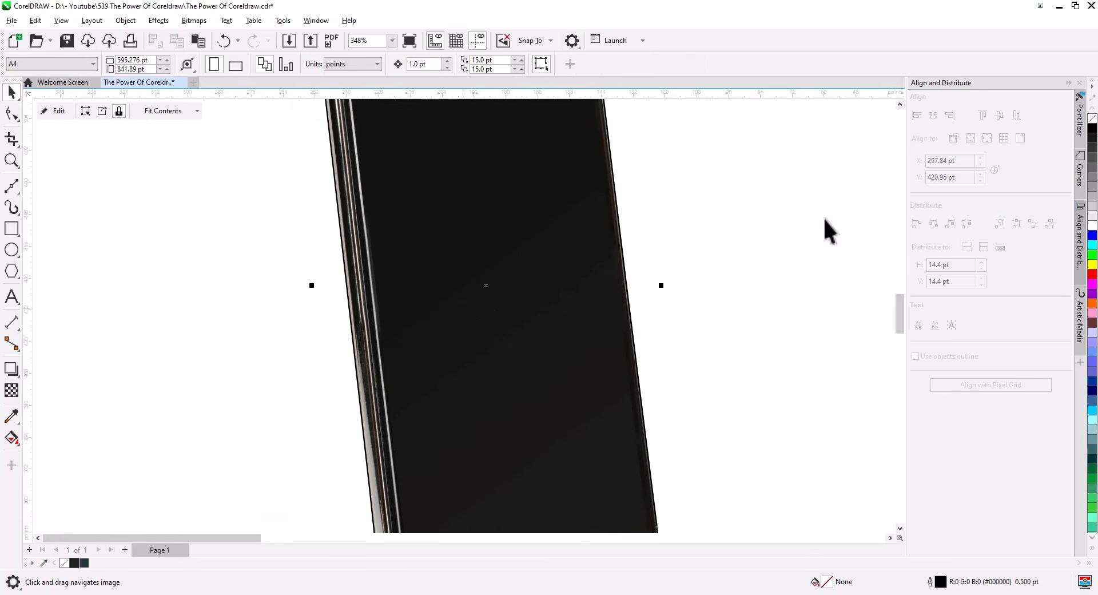
{"action": "right_click", "coordinate": [1091, 119]}
{"action": "left_click", "coordinate": [756, 242]}
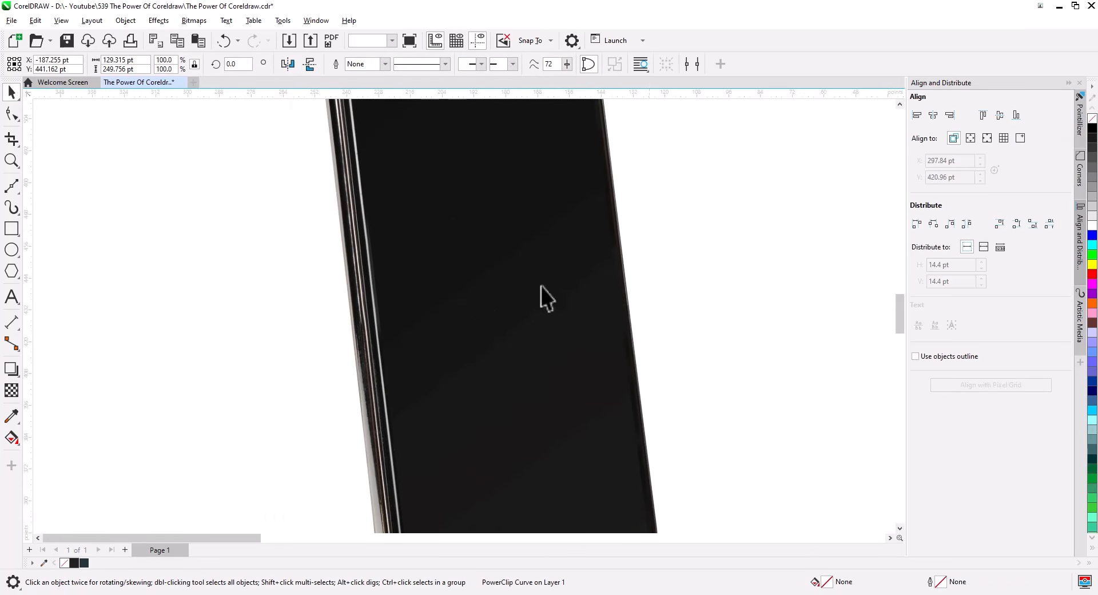
- Start tracing the phone's display with the Bézier tool, placing nodes along the notch's left side and around the display's upper-left corner
{"action": "left_click_drag", "start_coordinate": [458, 230], "coordinate": [409, 431]}
{"action": "scroll", "coordinate": [341, 198], "scroll_direction": "up", "scroll_amount": 4}
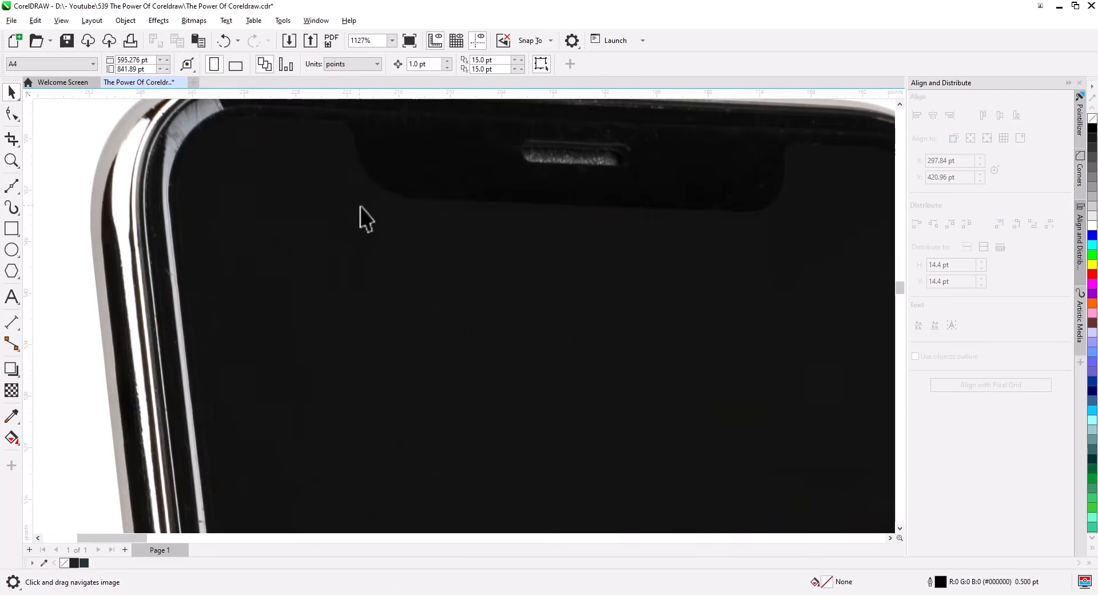
{"action": "left_click_drag", "start_coordinate": [360, 216], "coordinate": [355, 300]}
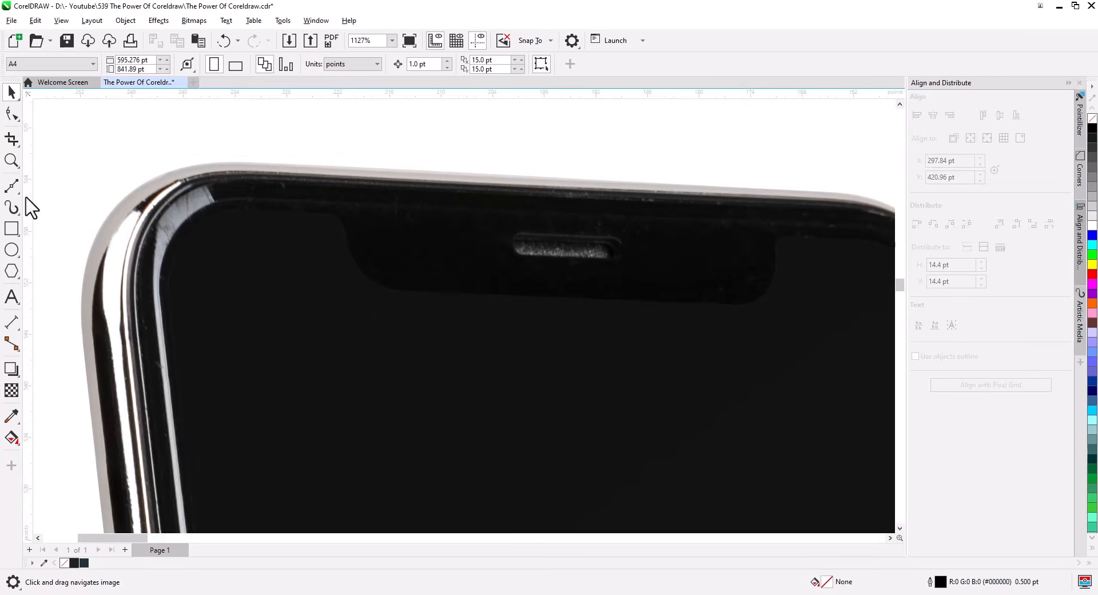
{"action": "left_click", "coordinate": [12, 186]}
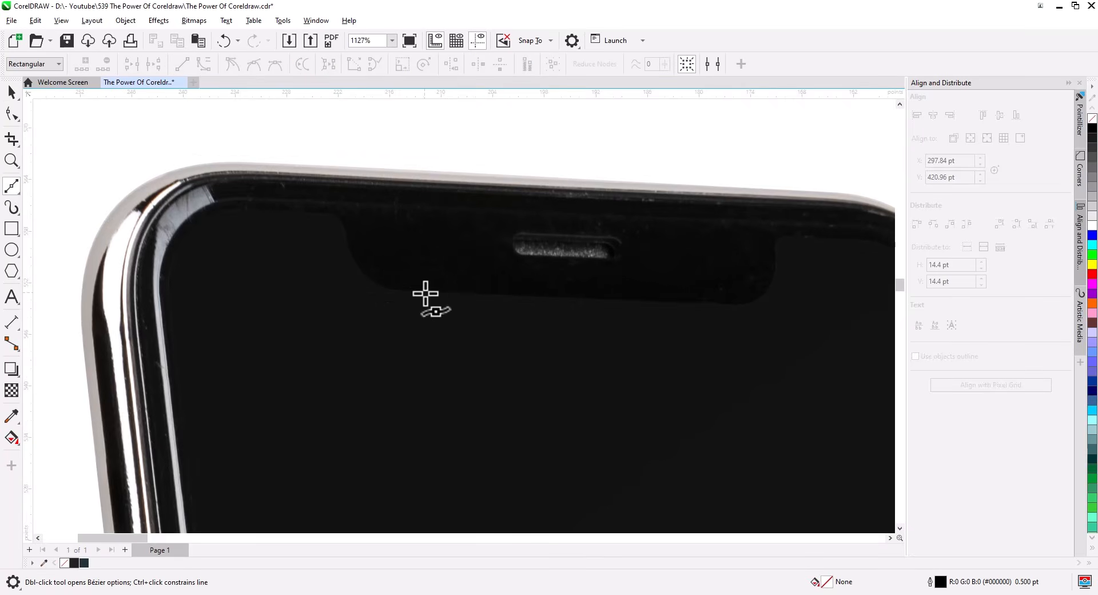
{"action": "left_click", "coordinate": [312, 213]}
{"action": "left_click", "coordinate": [241, 208]}
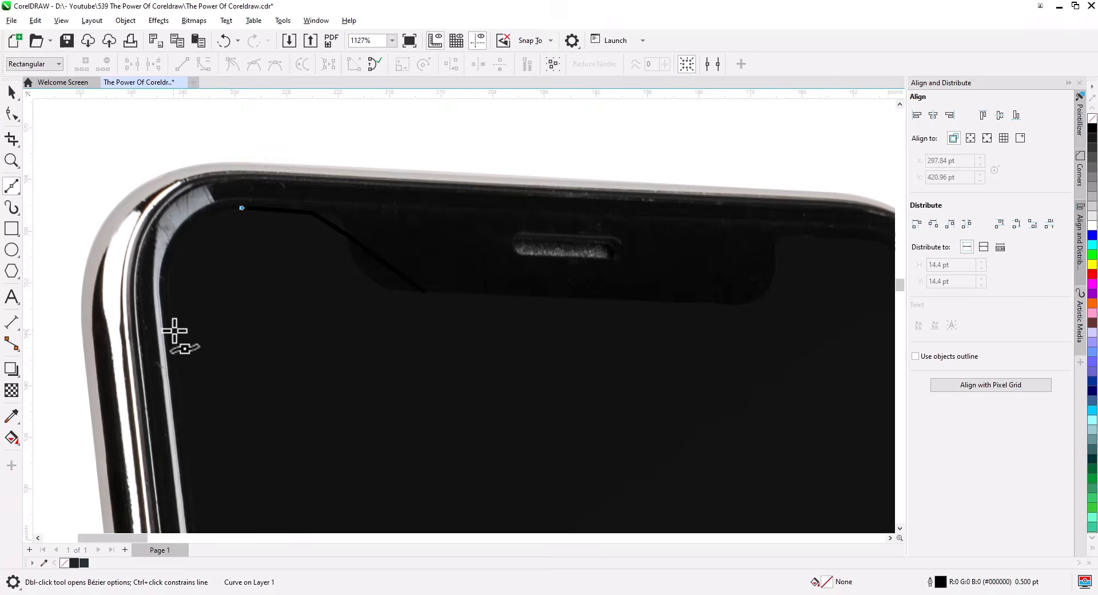
{"action": "left_click", "coordinate": [174, 331]}
- Continue the display outline with straight segments around its lower-left and lower-right corners
{"action": "left_click_drag", "start_coordinate": [426, 492], "coordinate": [373, 131]}
{"action": "left_click", "coordinate": [203, 267]}
{"action": "left_click", "coordinate": [320, 382]}
{"action": "left_click_drag", "start_coordinate": [870, 325], "coordinate": [428, 423]}
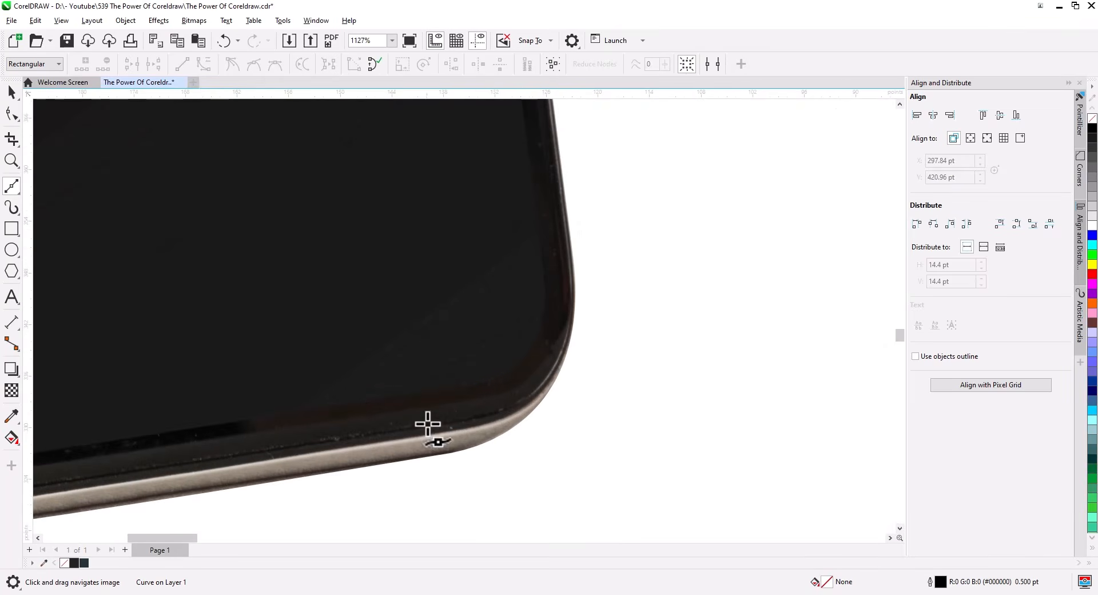
{"action": "left_click", "coordinate": [477, 385]}
{"action": "left_click", "coordinate": [542, 250]}
- Continue the display outline around its upper-right corner and the notch's right side, and close the path at its starting node
{"action": "left_click_drag", "start_coordinate": [543, 137], "coordinate": [623, 458]}
{"action": "left_click_drag", "start_coordinate": [606, 137], "coordinate": [632, 401]}
{"action": "left_click", "coordinate": [626, 316]}
{"action": "left_click", "coordinate": [517, 200]}
{"action": "left_click", "coordinate": [474, 197]}
{"action": "left_click", "coordinate": [398, 262]}
{"action": "left_click_drag", "start_coordinate": [305, 306], "coordinate": [623, 316]}
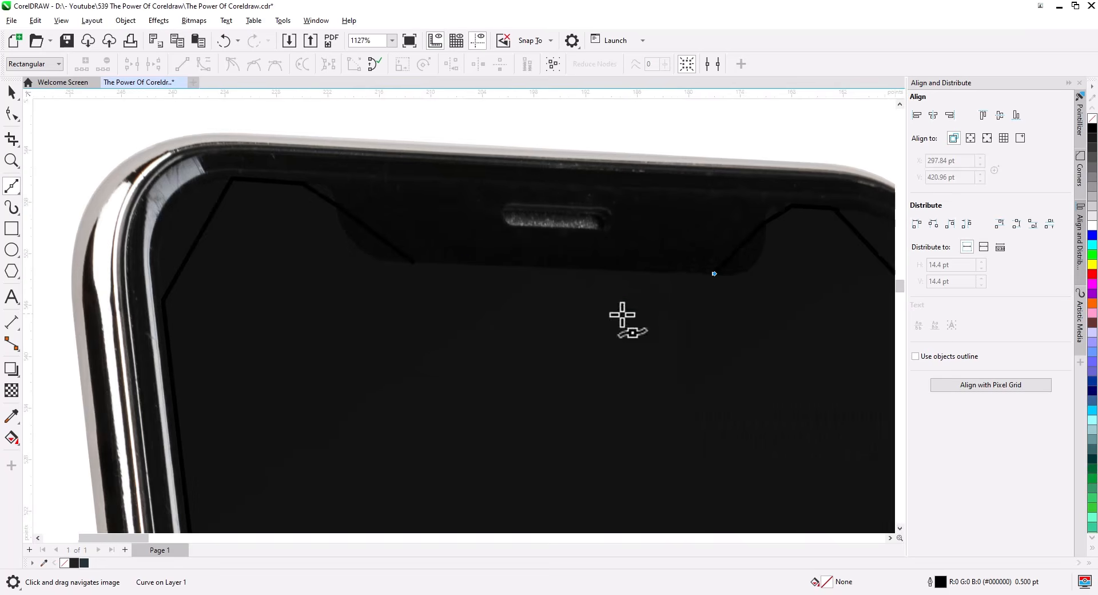
{"action": "left_click", "coordinate": [416, 264]}
- Convert all segments of the display outline to curves and bend those along the notch's left side and the upper-left corner
{"action": "double_click", "coordinate": [12, 114]}
{"action": "left_click", "coordinate": [205, 65]}
{"action": "left_click_drag", "start_coordinate": [380, 241], "coordinate": [369, 252]}
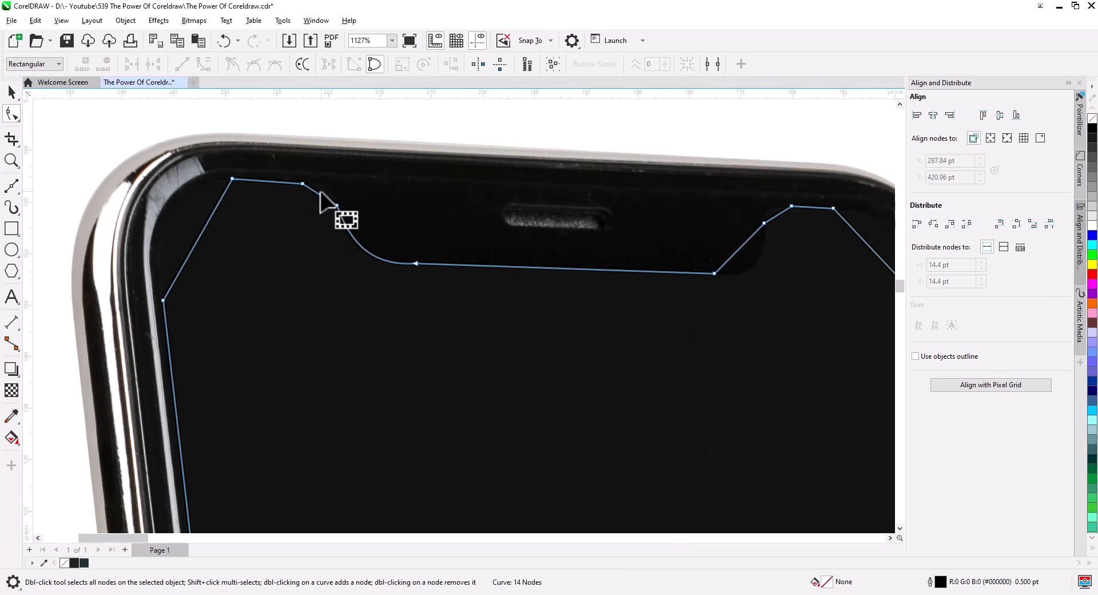
{"action": "left_click_drag", "start_coordinate": [318, 193], "coordinate": [325, 187]}
{"action": "left_click_drag", "start_coordinate": [197, 240], "coordinate": [175, 211]}
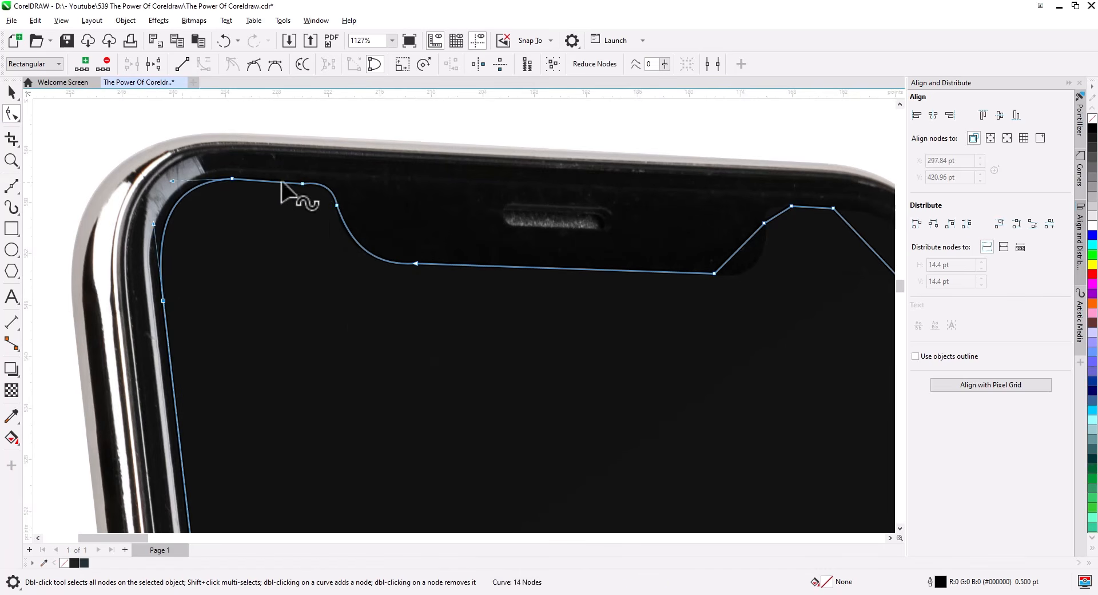
- Fine-tune the curve handles on the notch's left side and smooth the nodes around it and the upper-left corner
{"action": "left_click", "coordinate": [303, 184]}
{"action": "left_click_drag", "start_coordinate": [324, 178], "coordinate": [331, 187]}
{"action": "left_click", "coordinate": [416, 264]}
{"action": "left_click_drag", "start_coordinate": [372, 265], "coordinate": [360, 263]}
{"action": "left_click_drag", "start_coordinate": [117, 129], "coordinate": [455, 337]}
{"action": "left_click", "coordinate": [253, 65]}
- Bend the display outline along the notch's right side and around the upper-right corner, and smooth the nodes there
{"action": "left_click_drag", "start_coordinate": [736, 254], "coordinate": [751, 262]}
{"action": "left_click_drag", "start_coordinate": [781, 213], "coordinate": [774, 208]}
{"action": "left_click_drag", "start_coordinate": [870, 254], "coordinate": [707, 267]}
{"action": "left_click", "coordinate": [569, 260]}
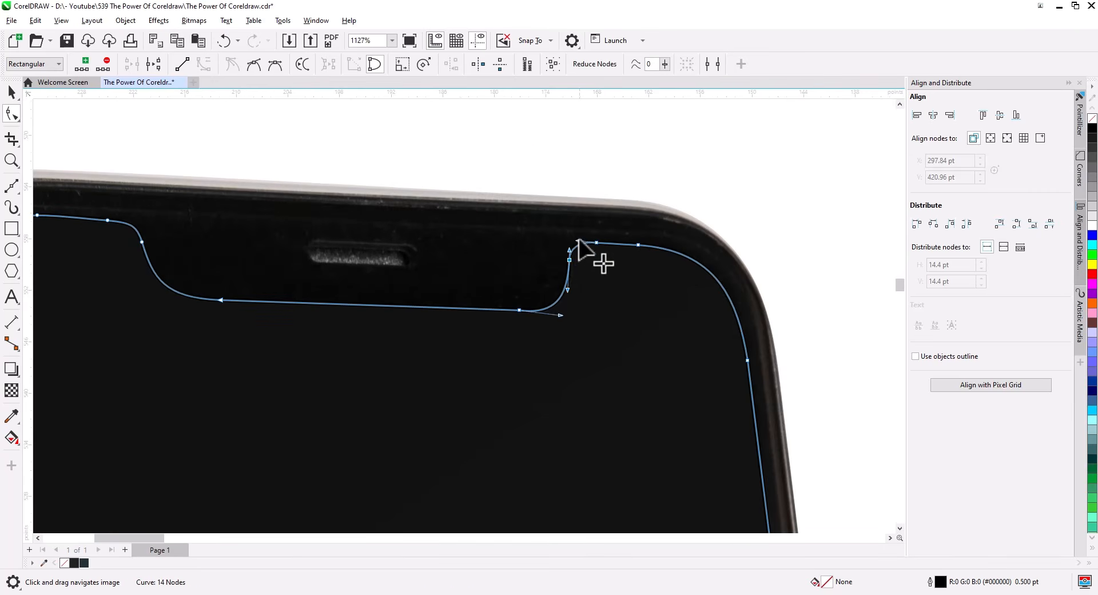
{"action": "left_click_drag", "start_coordinate": [578, 240], "coordinate": [578, 242]}
{"action": "left_click_drag", "start_coordinate": [809, 369], "coordinate": [456, 224]}
{"action": "left_click", "coordinate": [252, 65]}
- Bend the display outline around its lower-right corner and smooth that corner's nodes
{"action": "left_click_drag", "start_coordinate": [696, 417], "coordinate": [581, 105]}
{"action": "left_click_drag", "start_coordinate": [638, 512], "coordinate": [576, 251]}
{"action": "left_click_drag", "start_coordinate": [551, 287], "coordinate": [561, 292]}
{"action": "left_click_drag", "start_coordinate": [646, 366], "coordinate": [430, 132]}
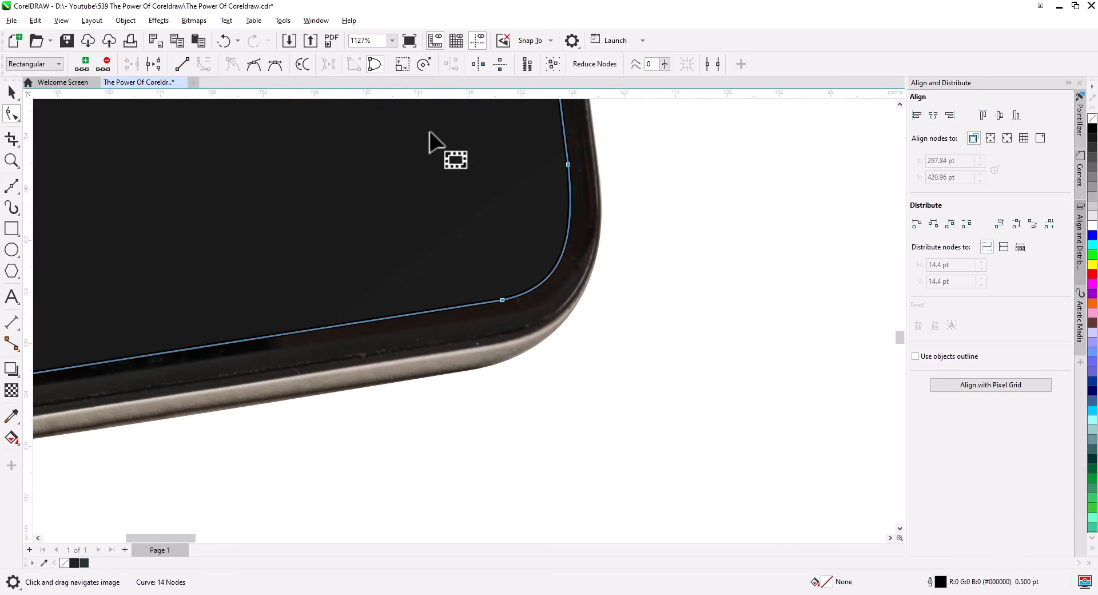
{"action": "left_click", "coordinate": [252, 65]}
- Bend the display outline around its lower-left corner, fine-tune the curve, and smooth that corner's nodes
{"action": "left_click_drag", "start_coordinate": [189, 320], "coordinate": [642, 328]}
{"action": "left_click_drag", "start_coordinate": [300, 348], "coordinate": [278, 380]}
{"action": "left_click_drag", "start_coordinate": [385, 435], "coordinate": [336, 385]}
{"action": "left_click_drag", "start_coordinate": [287, 409], "coordinate": [289, 411]}
{"action": "left_click_drag", "start_coordinate": [250, 363], "coordinate": [250, 367]}
{"action": "left_click_drag", "start_coordinate": [362, 426], "coordinate": [219, 270]}
{"action": "left_click", "coordinate": [254, 65]}
- Fill the traced phone display with yellow
{"action": "scroll", "coordinate": [412, 265], "scroll_direction": "down", "scroll_amount": 5}
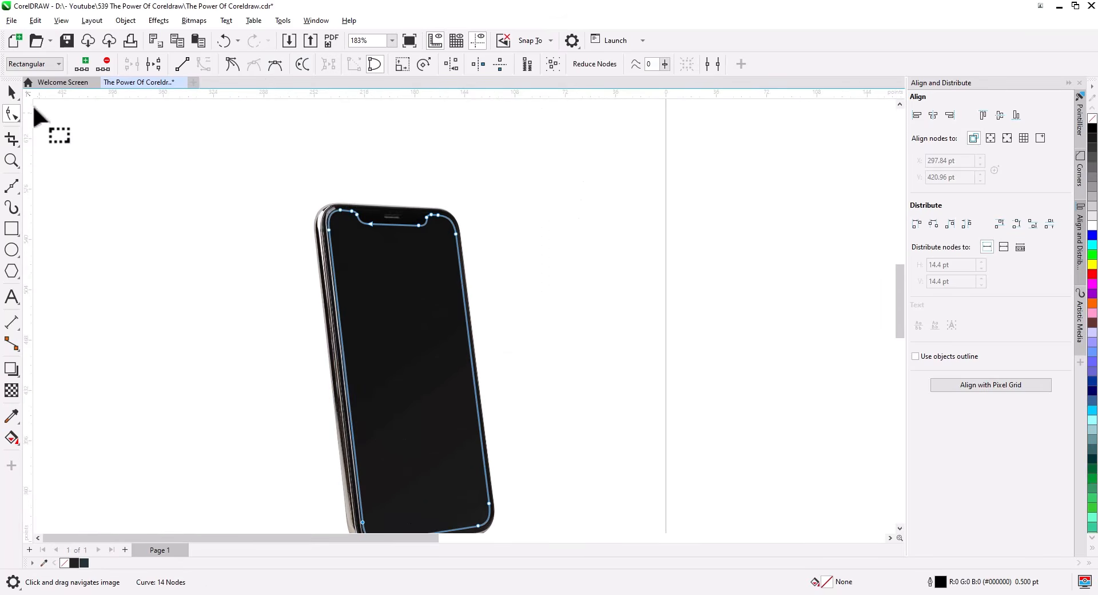
{"action": "left_click", "coordinate": [12, 91]}
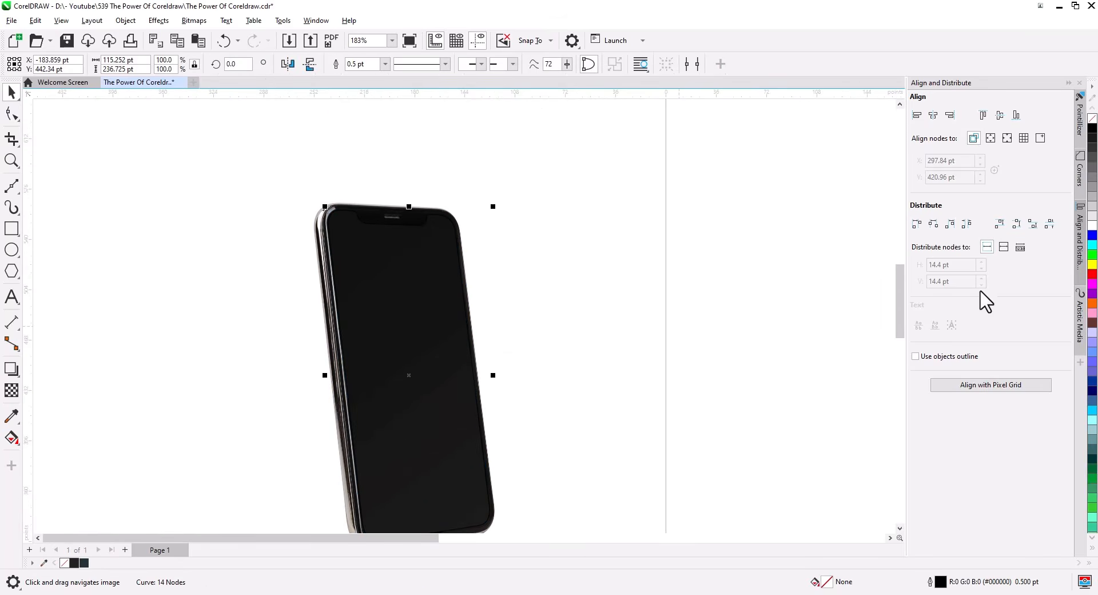
{"action": "left_click", "coordinate": [1092, 267]}
{"action": "left_click", "coordinate": [509, 290]}
{"action": "scroll", "coordinate": [506, 291], "scroll_direction": "down", "scroll_amount": 3}
{"action": "left_click_drag", "start_coordinate": [568, 393], "coordinate": [494, 353]}
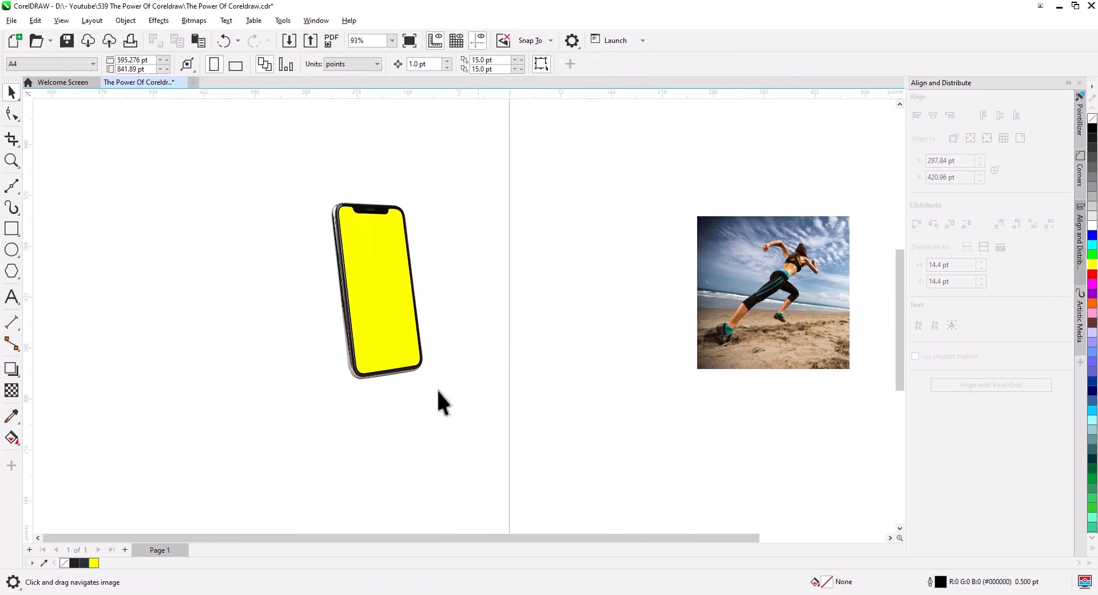
- Move the phone together with its yellow display onto the left part of the beach runner photo
{"action": "left_click_drag", "start_coordinate": [353, 275], "coordinate": [719, 267]}
{"action": "left_click", "coordinate": [639, 335]}
{"action": "scroll", "coordinate": [829, 345], "scroll_direction": "up", "scroll_amount": 1}
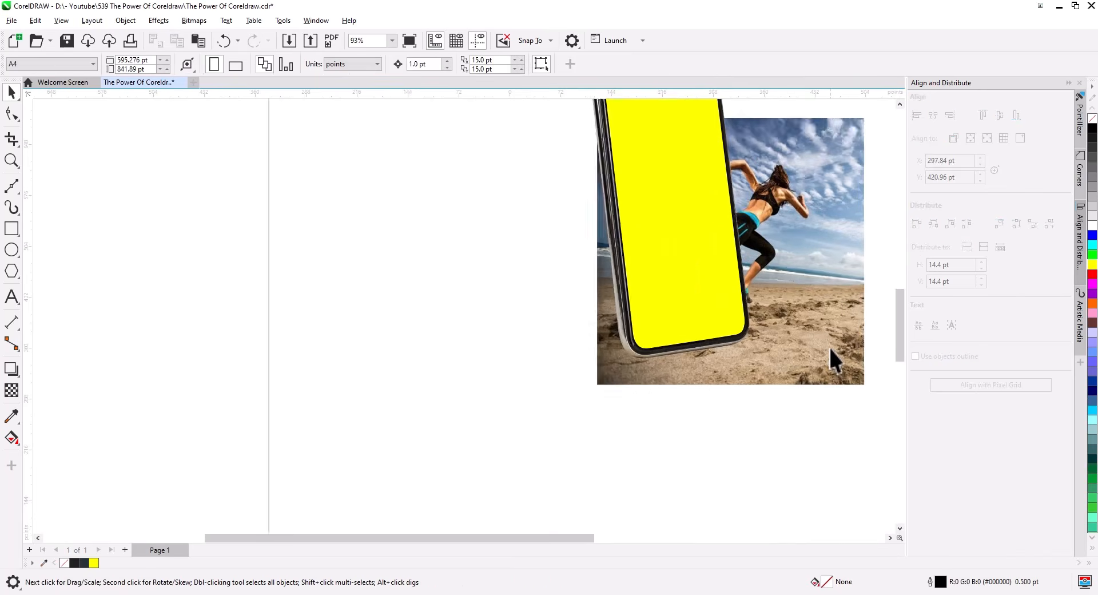
{"action": "left_click_drag", "start_coordinate": [829, 346], "coordinate": [582, 421]}
{"action": "scroll", "coordinate": [652, 436], "scroll_direction": "down", "scroll_amount": 1}
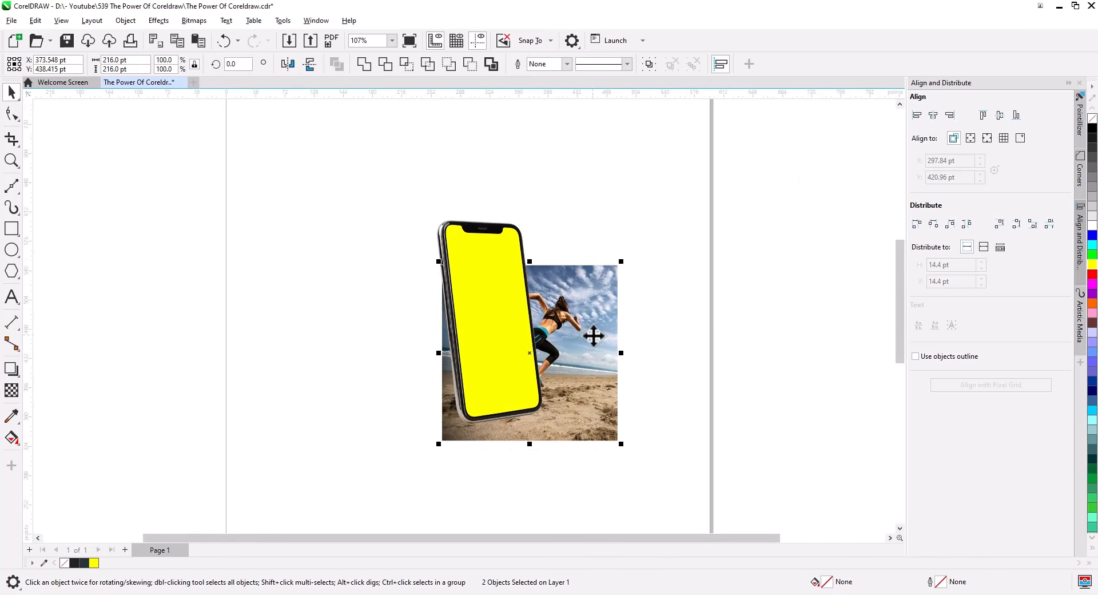
- Bring the runner cut-out to the front of the page, above the phone
{"action": "left_click", "coordinate": [666, 351]}
{"action": "right_click", "coordinate": [550, 317]}
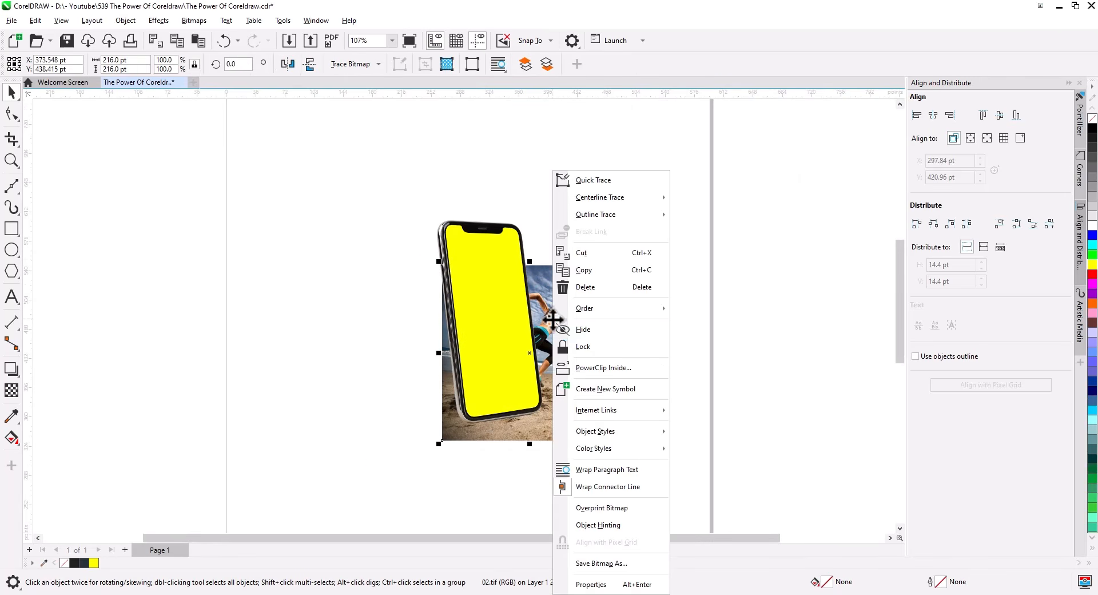
{"action": "mouse_move", "coordinate": [609, 312]}
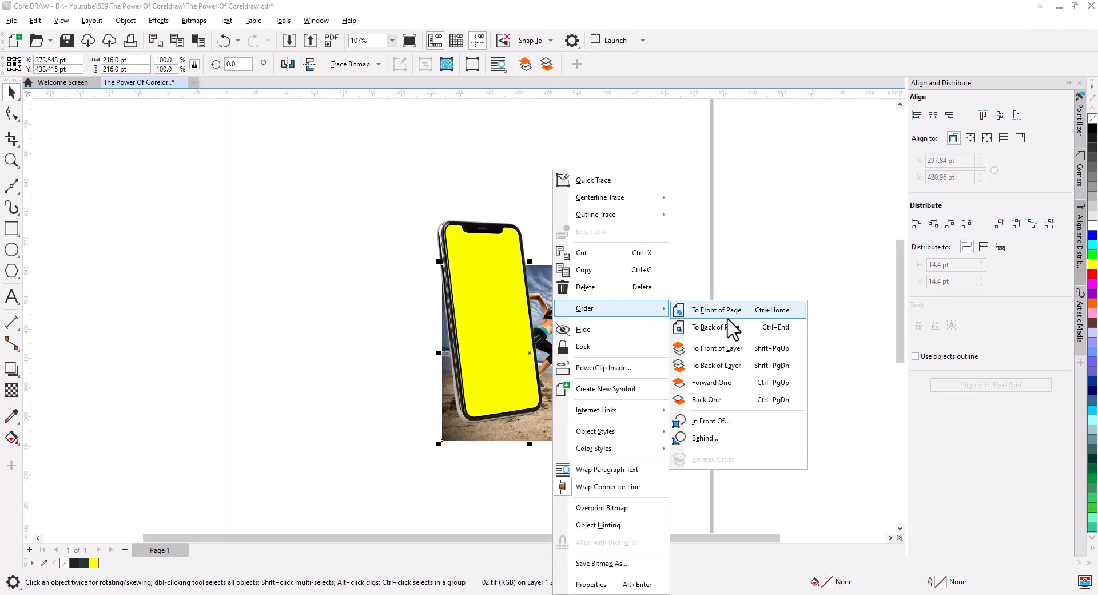
{"action": "left_click", "coordinate": [735, 321]}
{"action": "left_click", "coordinate": [709, 355]}
- Scale the phone and its yellow display down to about 120 × 232 pt and nudge them slightly down over the photo's left side
{"action": "scroll", "coordinate": [543, 388], "scroll_direction": "up", "scroll_amount": 4}
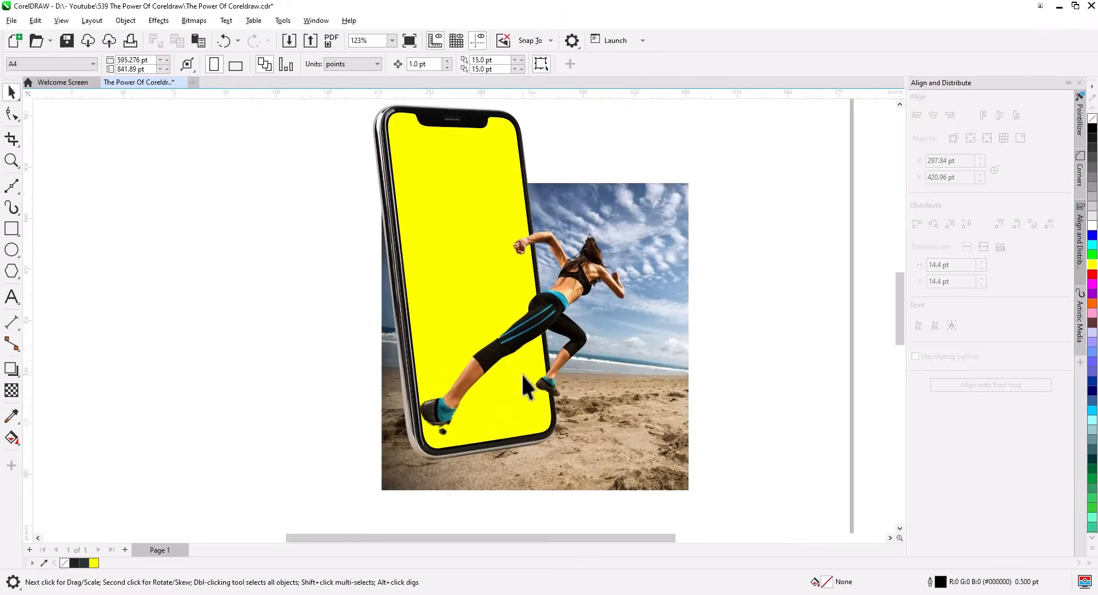
{"action": "scroll", "coordinate": [448, 308], "scroll_direction": "down", "scroll_amount": 1}
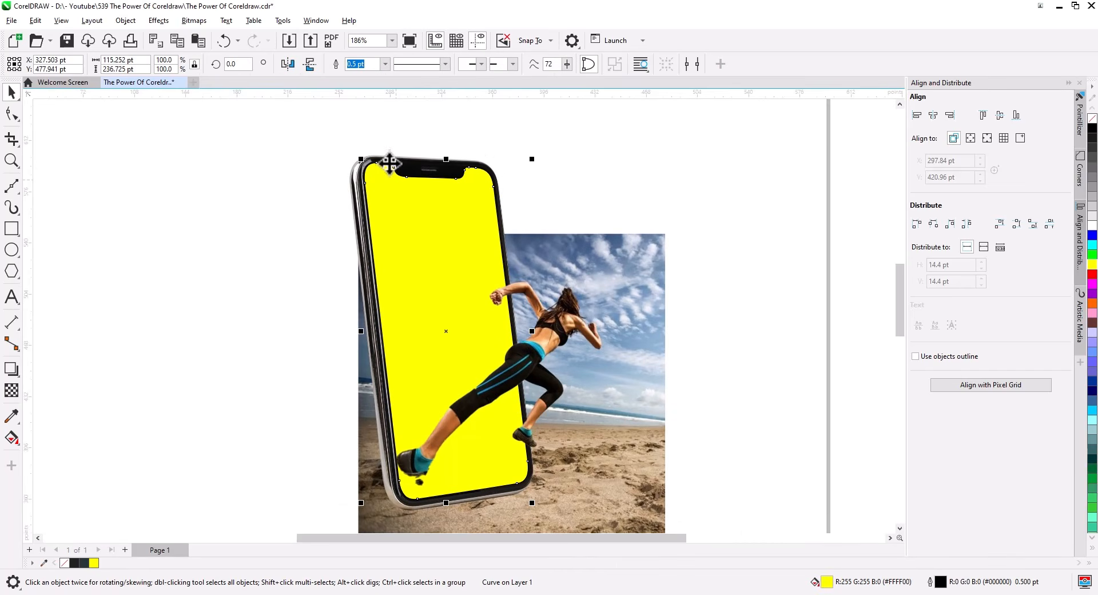
{"action": "left_click_drag", "start_coordinate": [345, 151], "coordinate": [359, 178]}
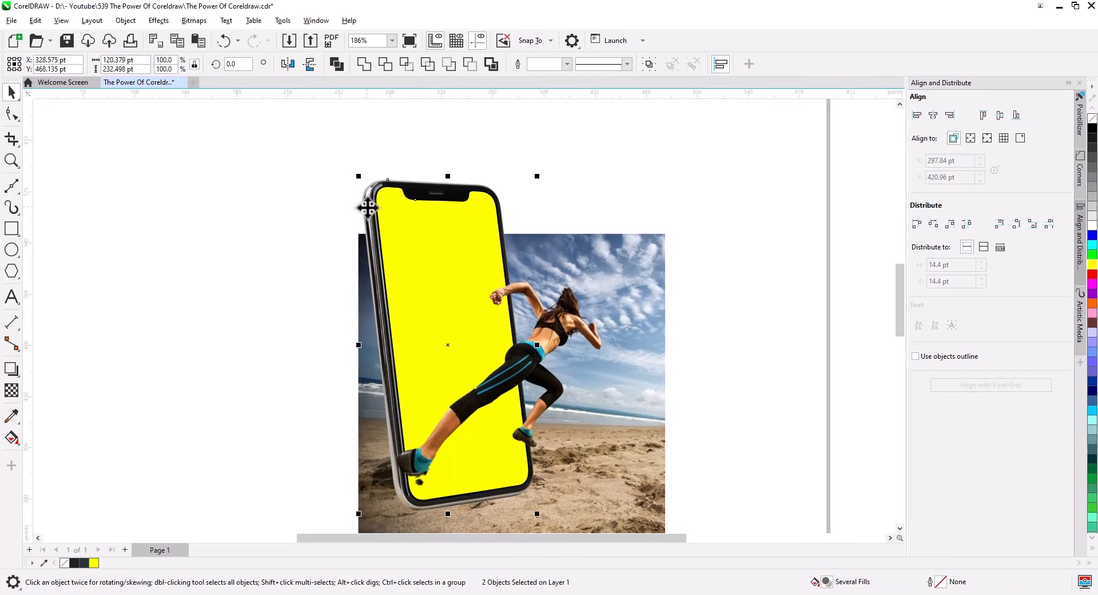
{"action": "left_click", "coordinate": [419, 292]}
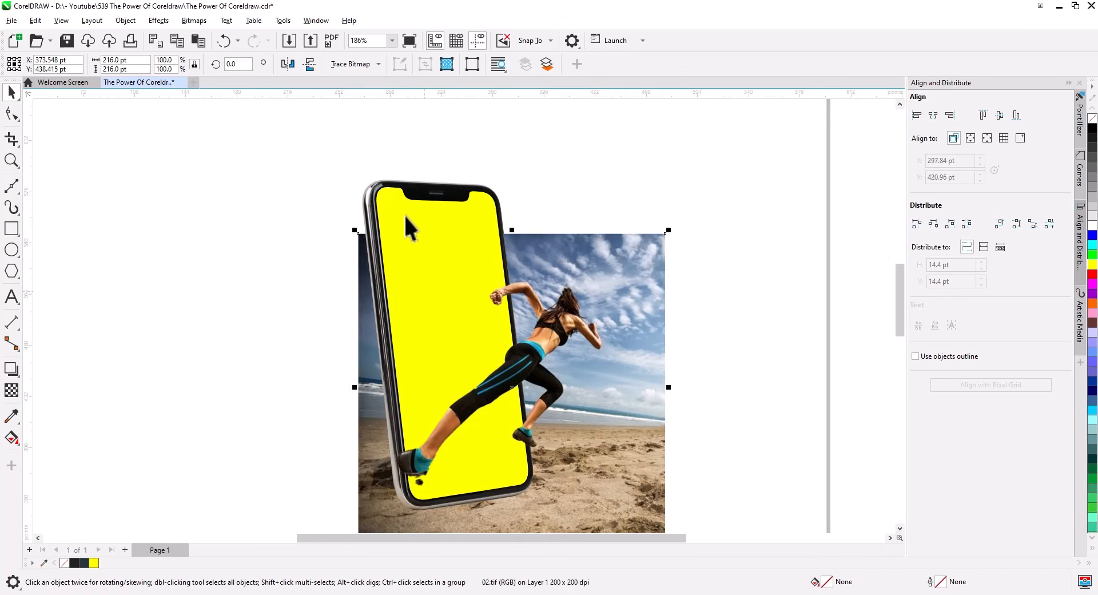
{"action": "left_click", "coordinate": [391, 199]}
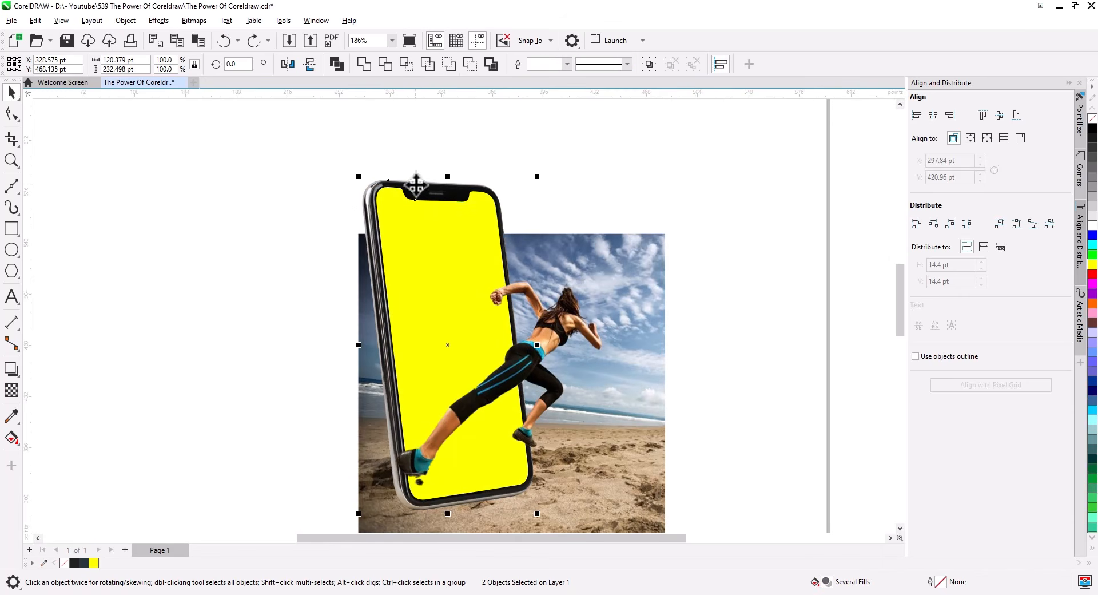
{"action": "left_click_drag", "start_coordinate": [416, 184], "coordinate": [414, 187]}
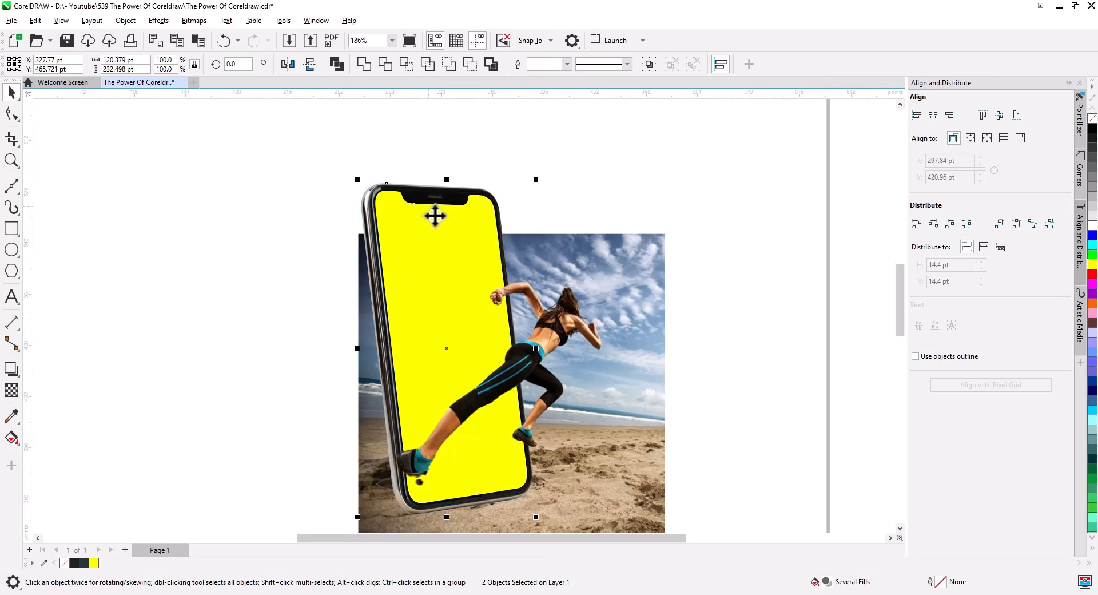
{"action": "left_click", "coordinate": [708, 375]}
- Undo the last change to the composition
{"action": "left_click_drag", "start_coordinate": [700, 404], "coordinate": [670, 329]}
{"action": "key", "text": "ctrl+z"}
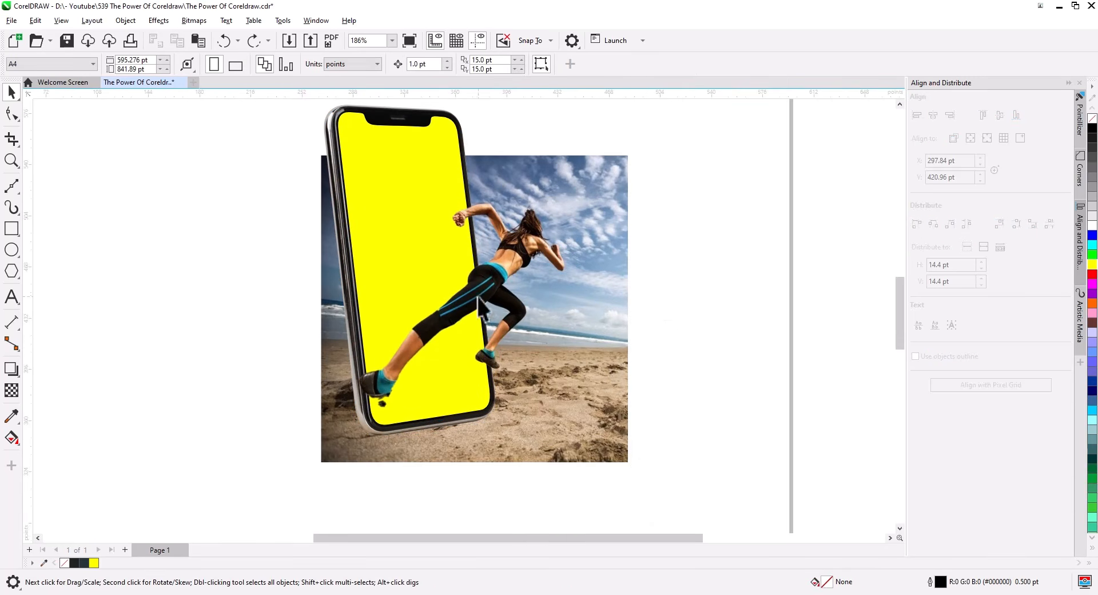
{"action": "scroll", "coordinate": [478, 296], "scroll_direction": "down", "scroll_amount": 1}
{"action": "left_click_drag", "start_coordinate": [501, 309], "coordinate": [496, 327]}
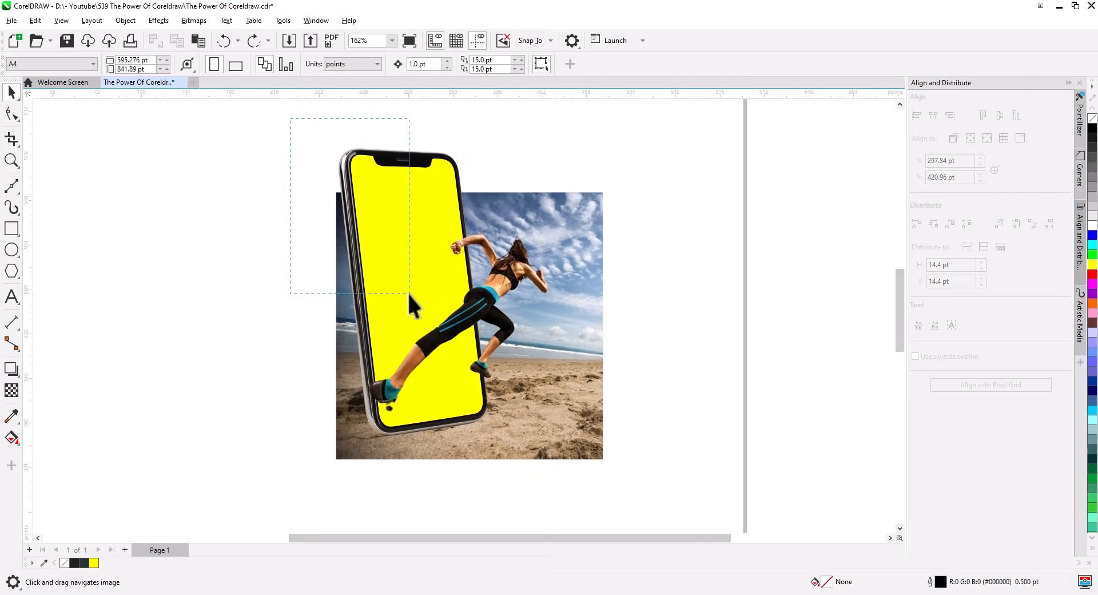
- Scale the phone and its yellow display down to about 113 × 219 pt and move them lower over the beach photo
{"action": "left_click_drag", "start_coordinate": [509, 436], "coordinate": [511, 448]}
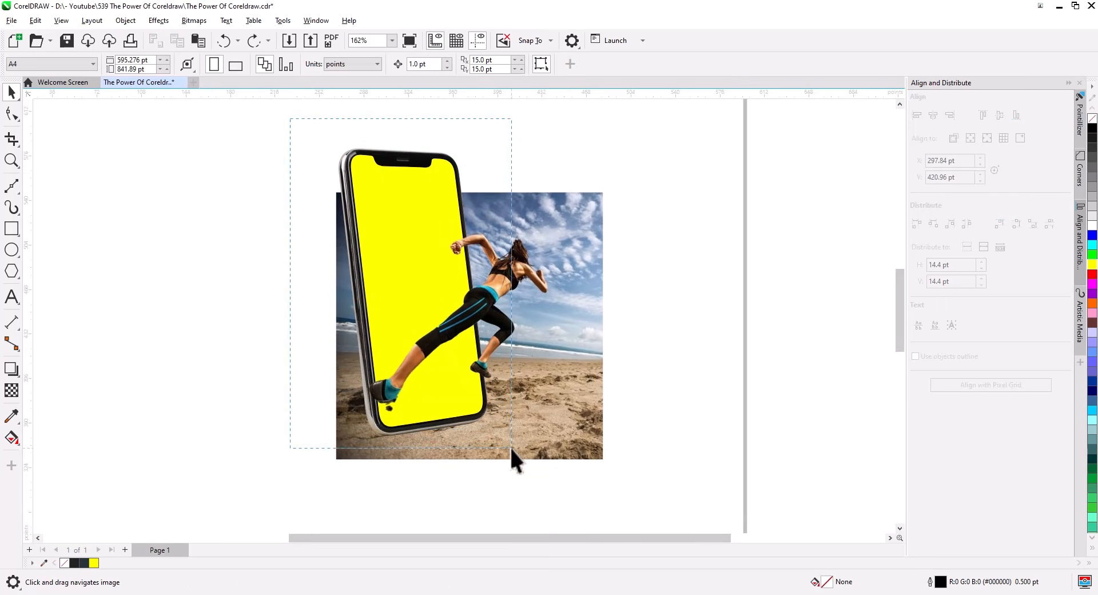
{"action": "left_click", "coordinate": [366, 176]}
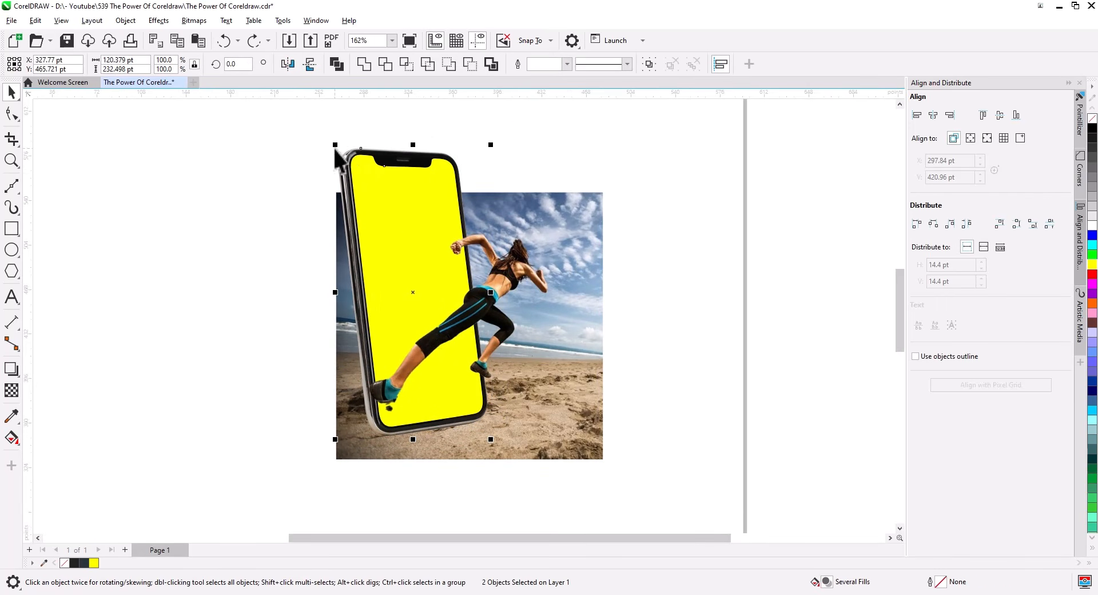
{"action": "left_click_drag", "start_coordinate": [336, 147], "coordinate": [345, 162]}
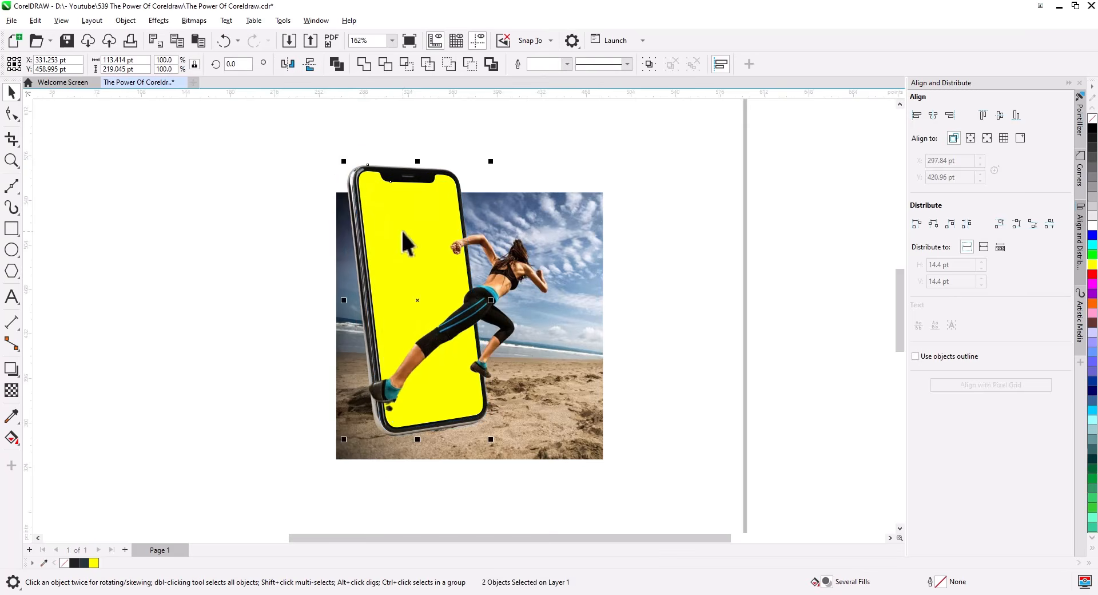
{"action": "left_click_drag", "start_coordinate": [404, 234], "coordinate": [406, 244]}
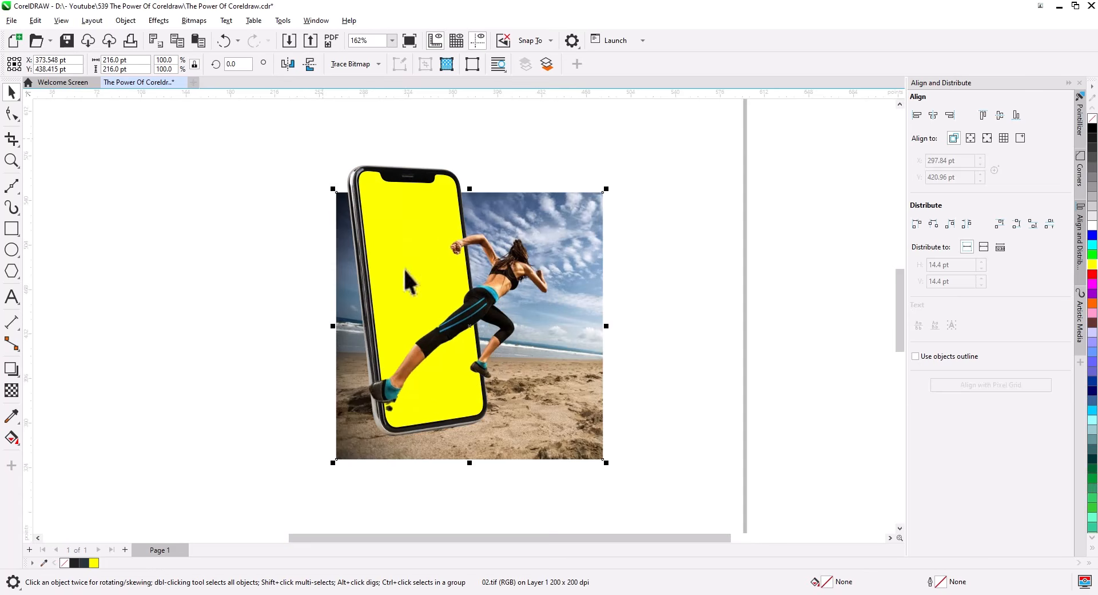
{"action": "left_click_drag", "start_coordinate": [399, 180], "coordinate": [403, 191]}
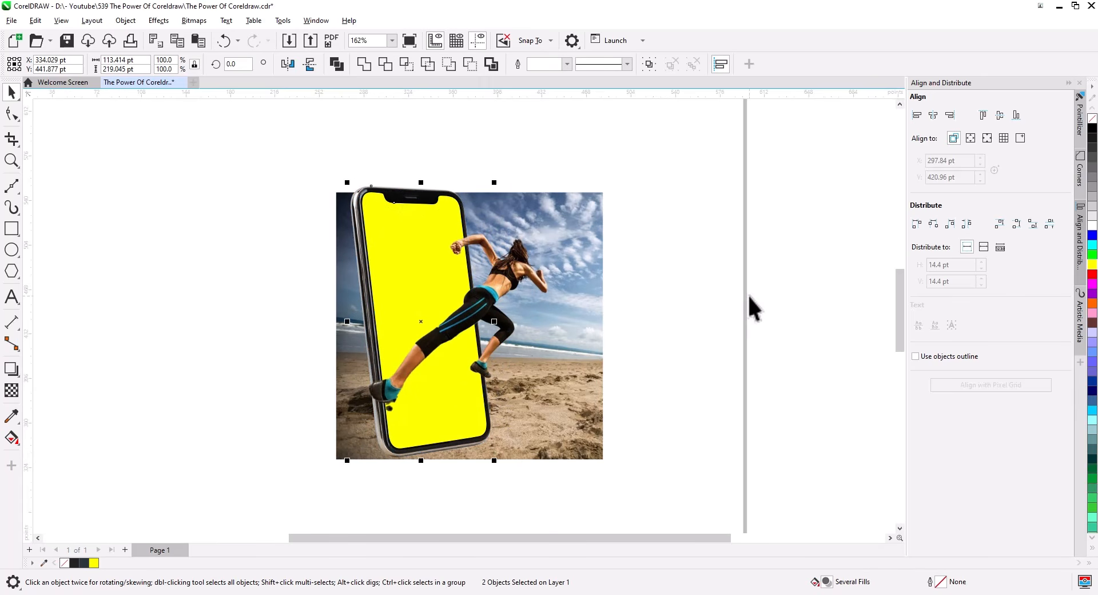
- Nudge the phone and its yellow display 4 pt to the left
{"action": "key", "text": "Left"}
{"action": "key", "text": "Left"}
{"action": "key", "text": "Left"}
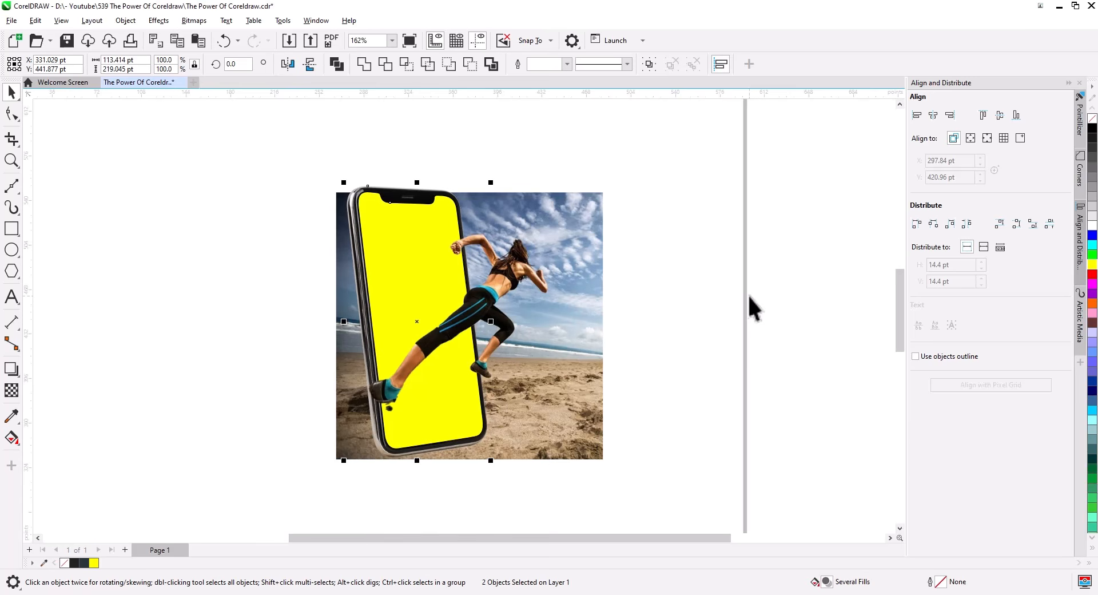
{"action": "key", "text": "Left"}
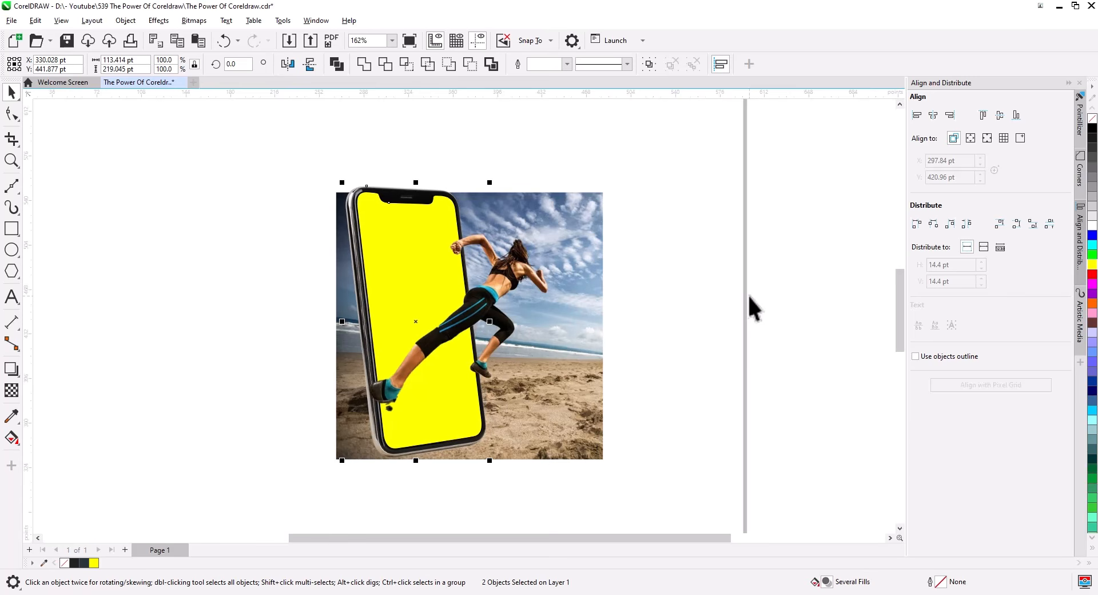
{"action": "left_click", "coordinate": [716, 307]}
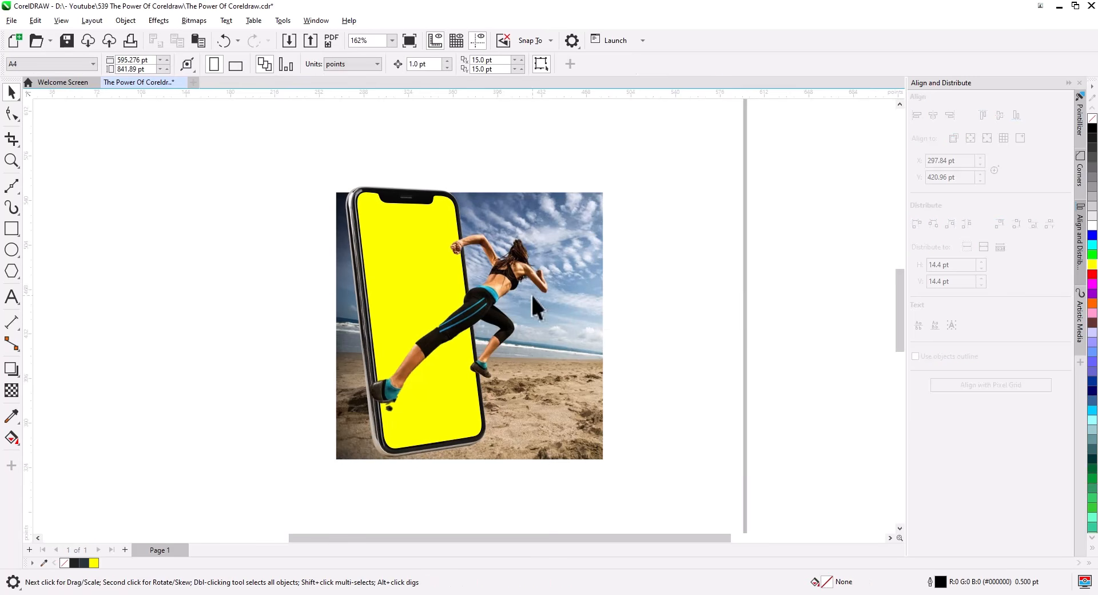
- Cut the runner cut-out from the page to the clipboard
{"action": "left_click", "coordinate": [520, 326]}
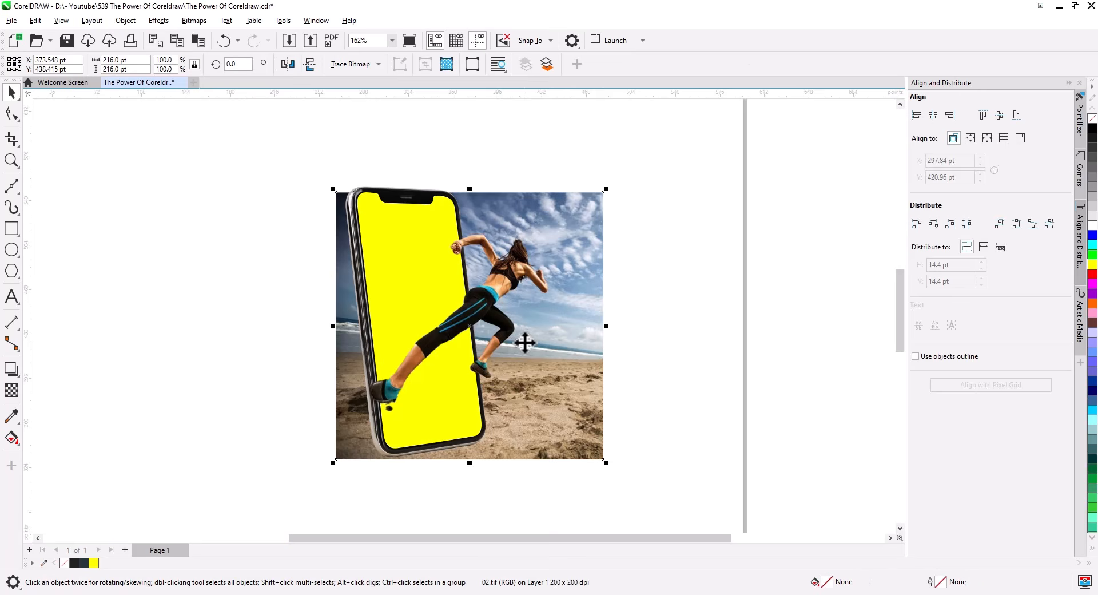
{"action": "right_click", "coordinate": [495, 320]}
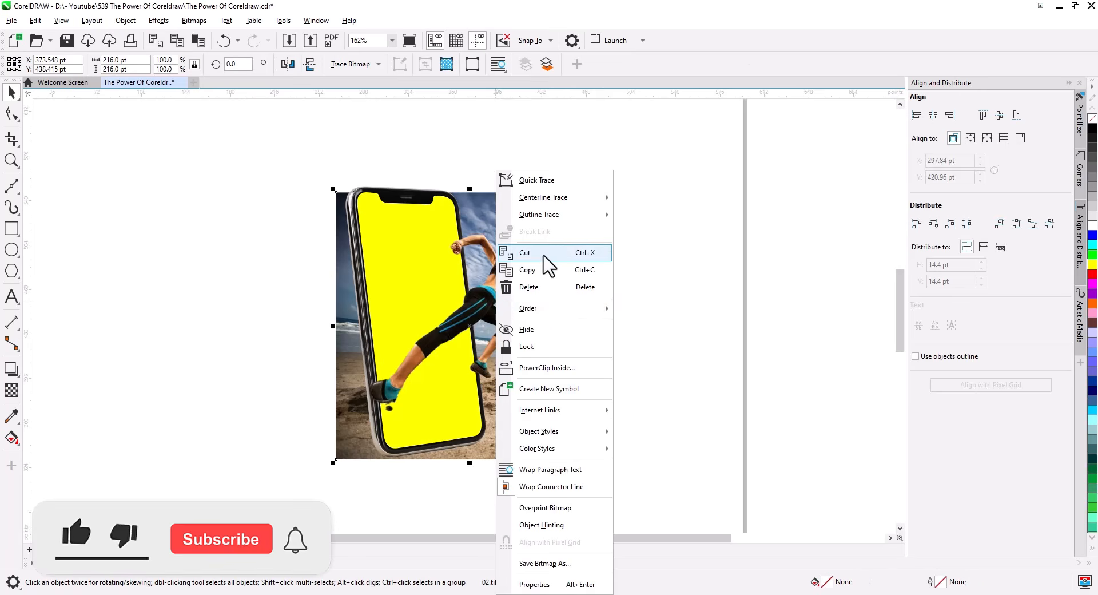
{"action": "left_click", "coordinate": [623, 319]}
- PowerClip the beach runner photo inside the phone's yellow display shape
{"action": "left_click", "coordinate": [551, 294]}
{"action": "right_click", "coordinate": [549, 321]}
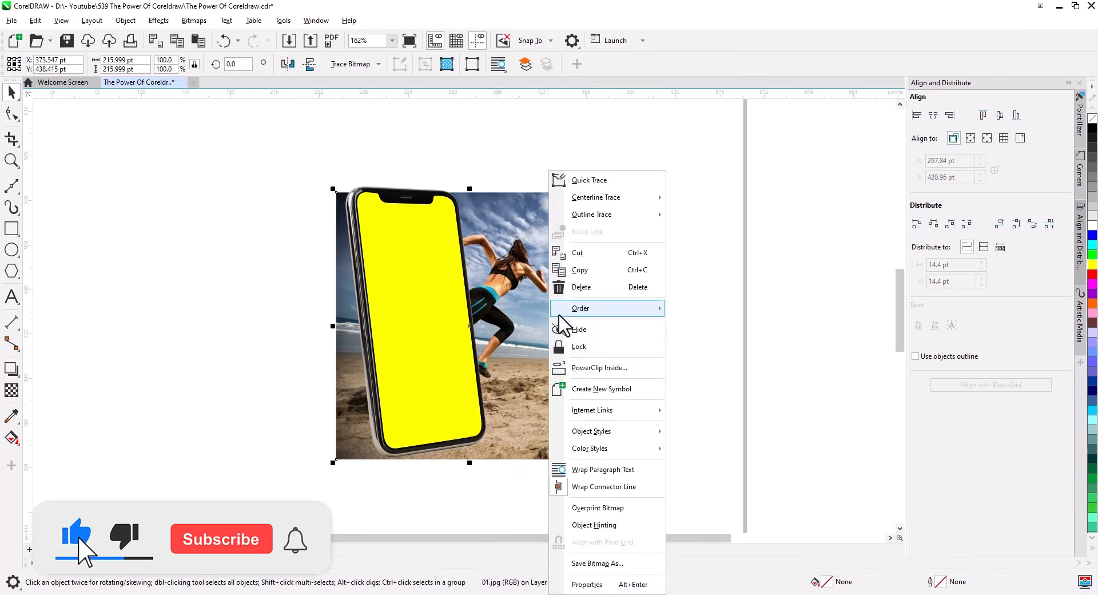
{"action": "left_click", "coordinate": [595, 367]}
{"action": "left_click", "coordinate": [426, 352]}
{"action": "left_click", "coordinate": [577, 382]}
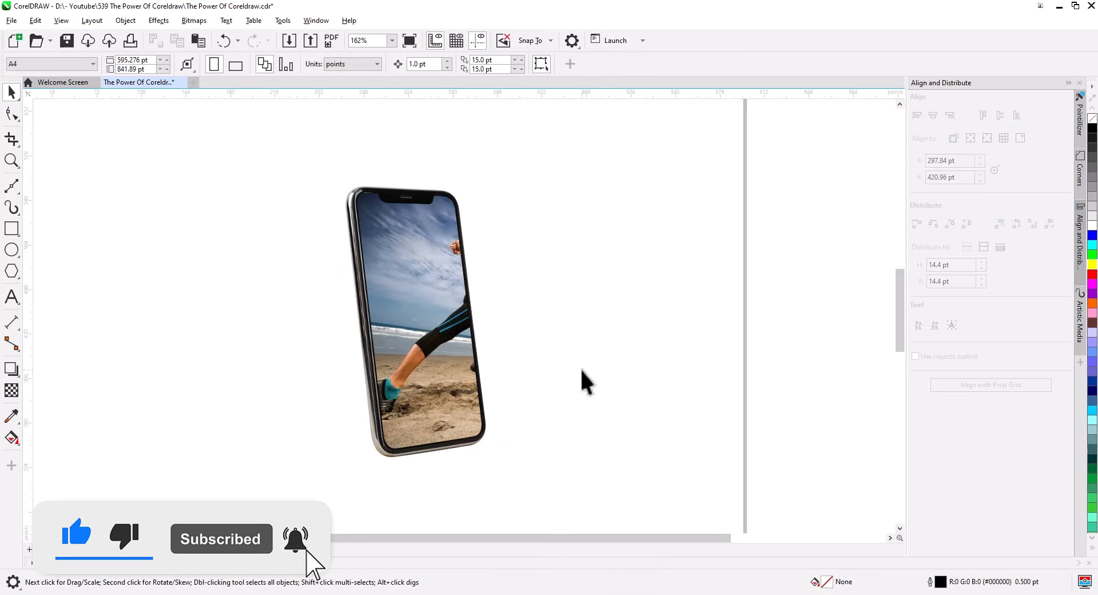
- Paste the runner cut-out back in front of the phone and inspect how its legs and arms line up with the clipped photo
{"action": "left_click", "coordinate": [194, 44]}
{"action": "left_click", "coordinate": [235, 300]}
{"action": "scroll", "coordinate": [402, 429], "scroll_direction": "up", "scroll_amount": 2}
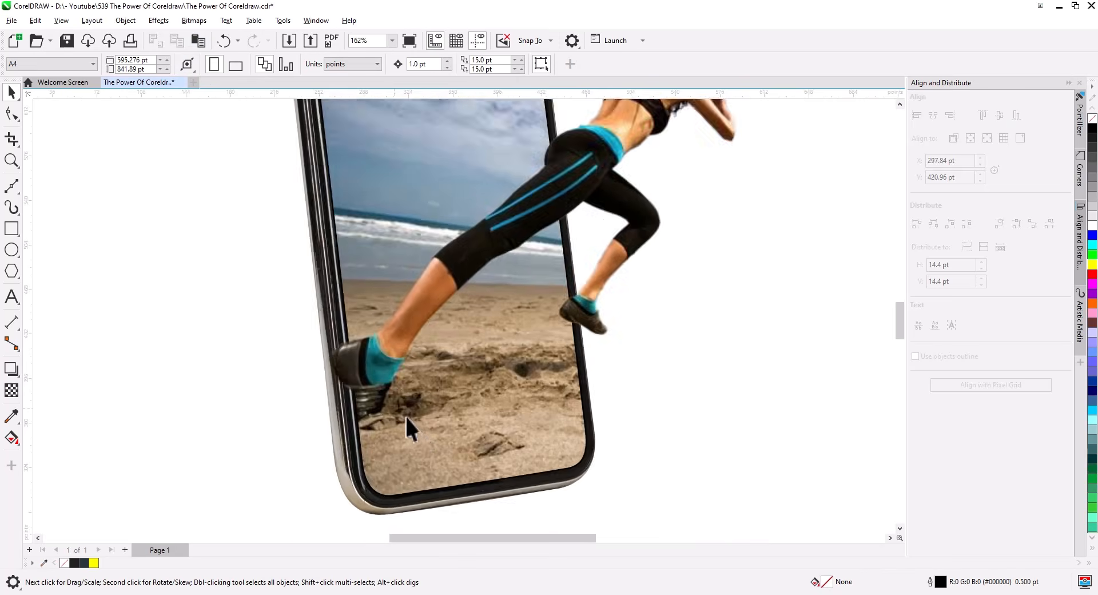
{"action": "scroll", "coordinate": [415, 427], "scroll_direction": "up", "scroll_amount": 2}
{"action": "scroll", "coordinate": [410, 313], "scroll_direction": "up", "scroll_amount": 3}
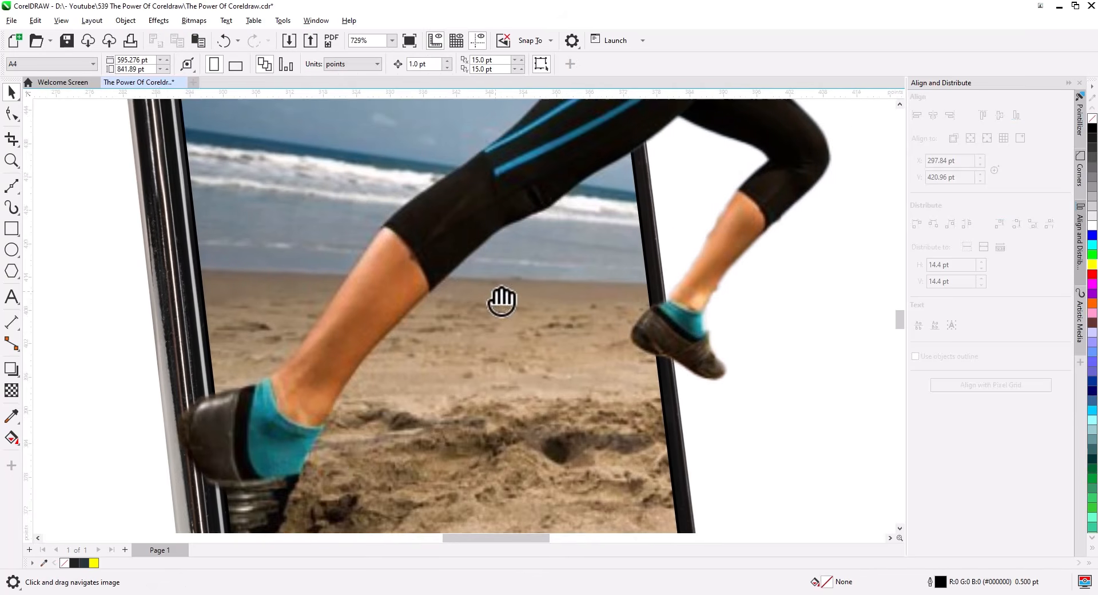
{"action": "scroll", "coordinate": [502, 300], "scroll_direction": "down", "scroll_amount": 2}
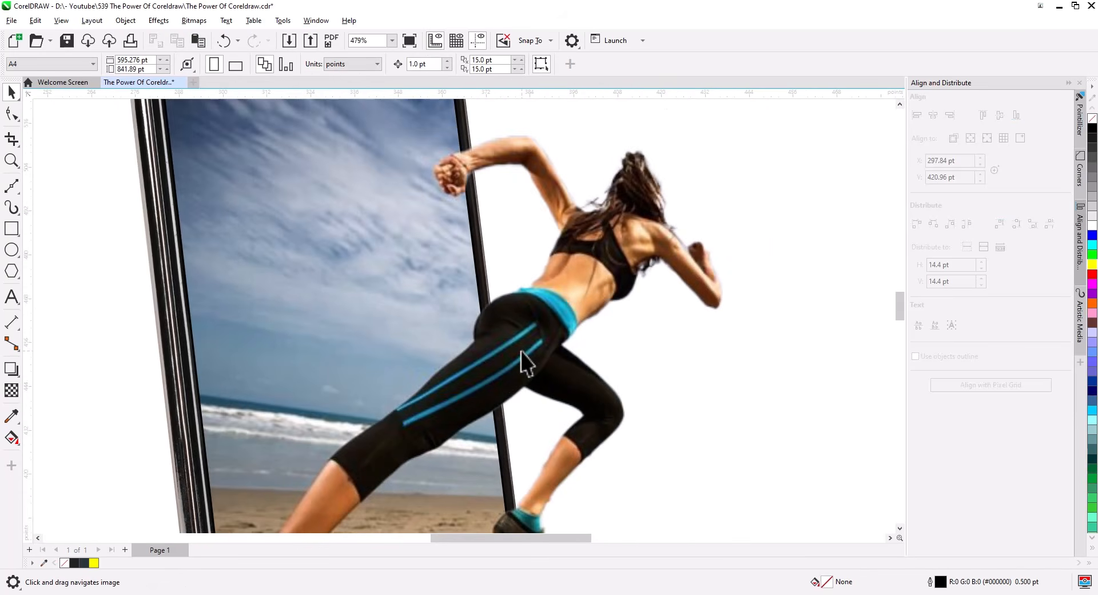
{"action": "scroll", "coordinate": [522, 360], "scroll_direction": "down", "scroll_amount": 4}
{"action": "left_click_drag", "start_coordinate": [556, 422], "coordinate": [535, 348]}
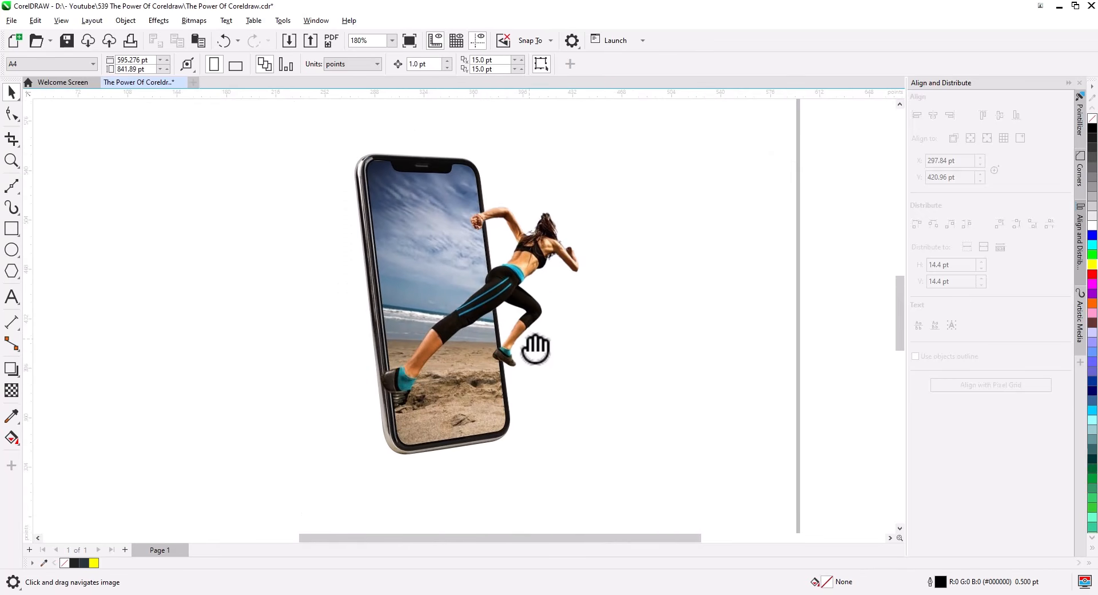
{"action": "scroll", "coordinate": [661, 491], "scroll_direction": "down", "scroll_amount": 2}
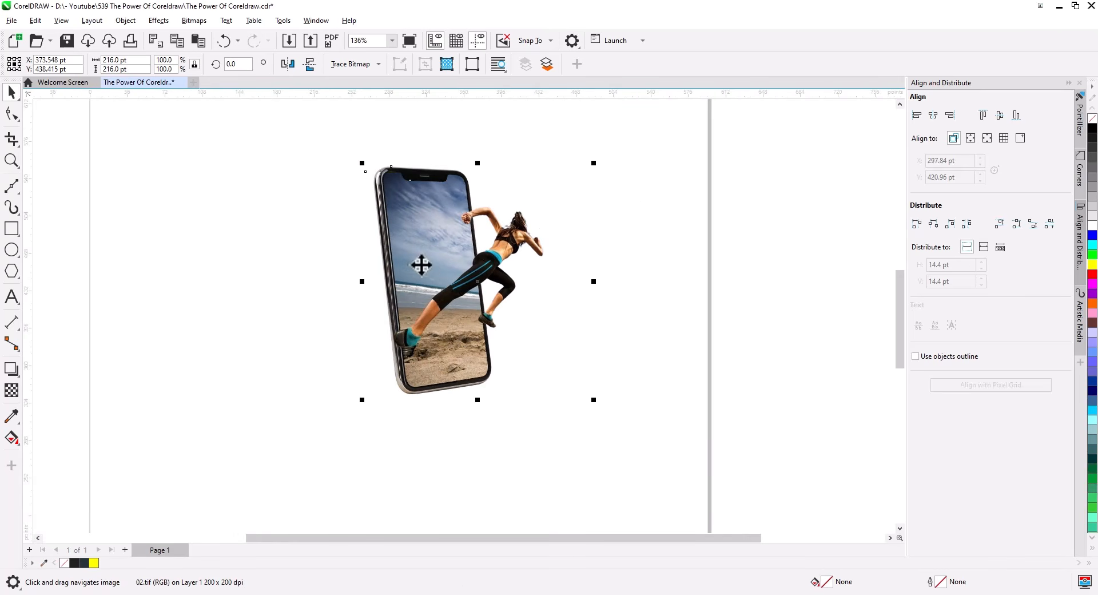
- Group the runner cut-out, the phone and the clipped display, and centre the group on the page
{"action": "left_click", "coordinate": [466, 260], "text": "shift"}
{"action": "right_click", "coordinate": [466, 257]}
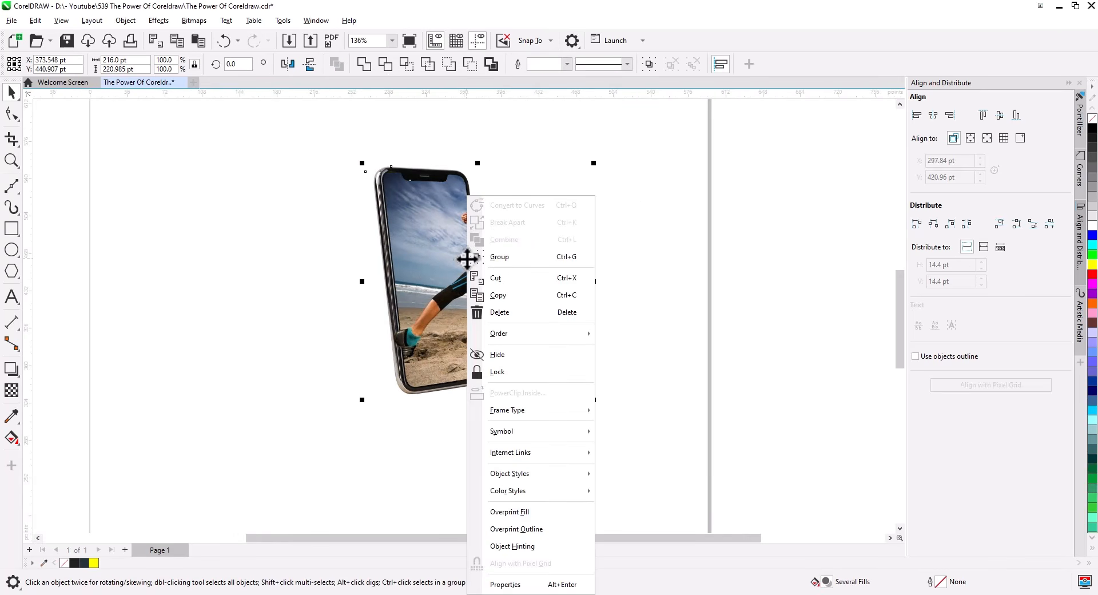
{"action": "left_click", "coordinate": [495, 259]}
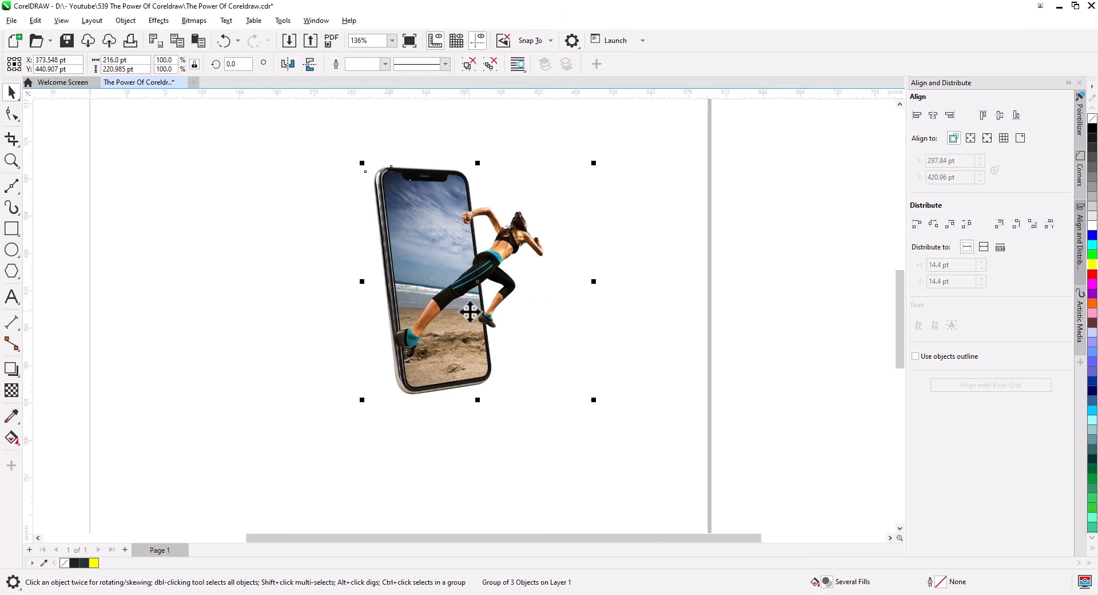
{"action": "key", "text": "p"}
- Scale the phone and runner group up from its centre to 168.6 %, about 364 × 372 pt
{"action": "scroll", "coordinate": [423, 352], "scroll_direction": "down", "scroll_amount": 3}
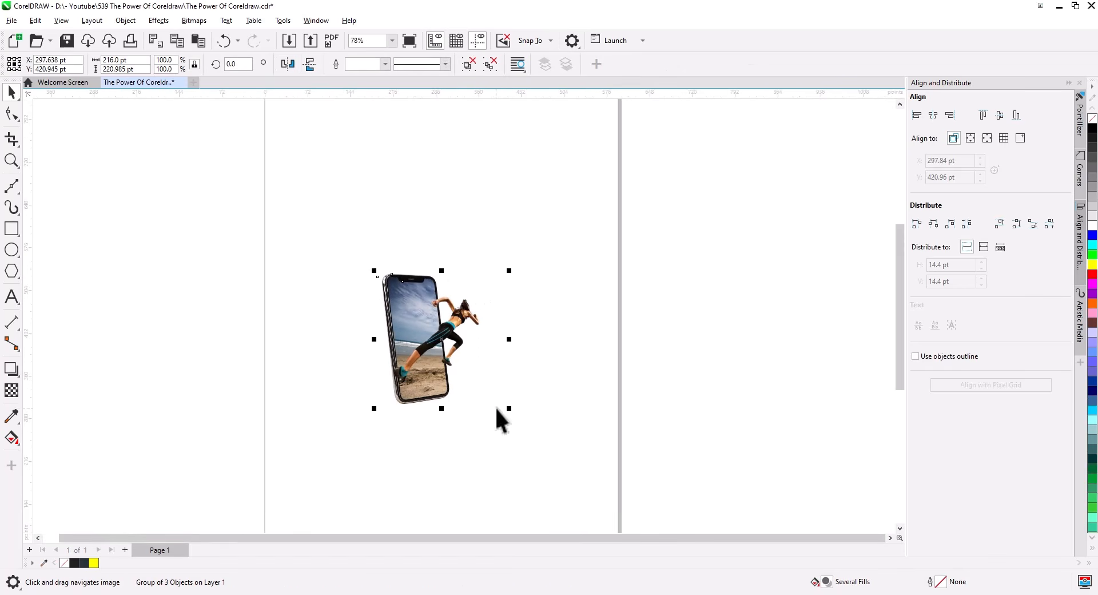
{"action": "left_click_drag", "start_coordinate": [510, 412], "coordinate": [554, 457]}
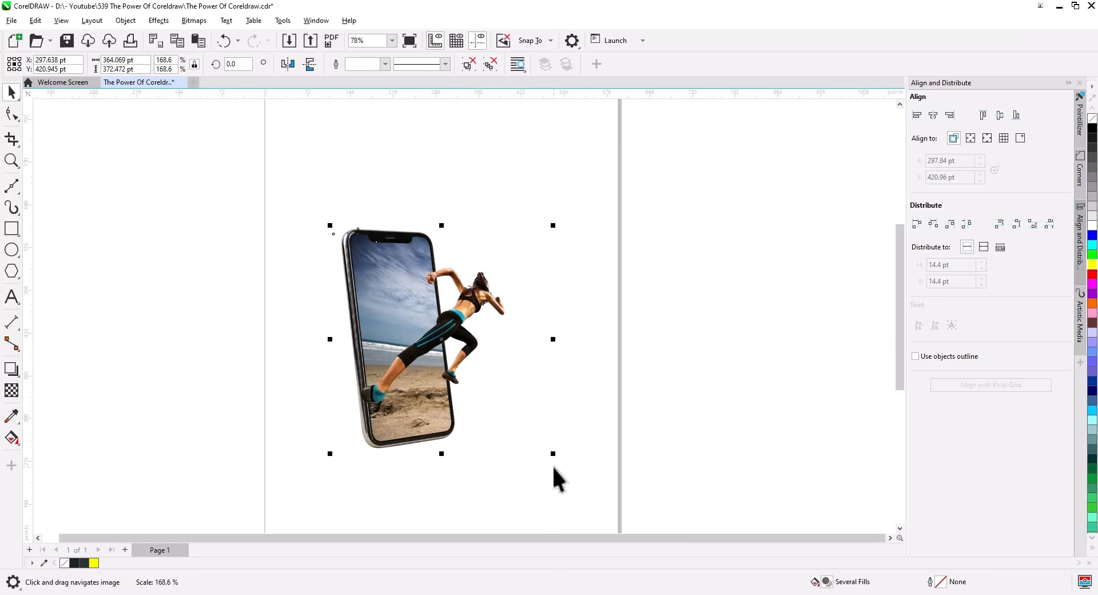
{"action": "left_click", "coordinate": [580, 440]}
- Draw a page-wide rectangle of about 593 × 661 pt around the phone group and send it to the back
{"action": "left_click_drag", "start_coordinate": [435, 392], "coordinate": [452, 397]}
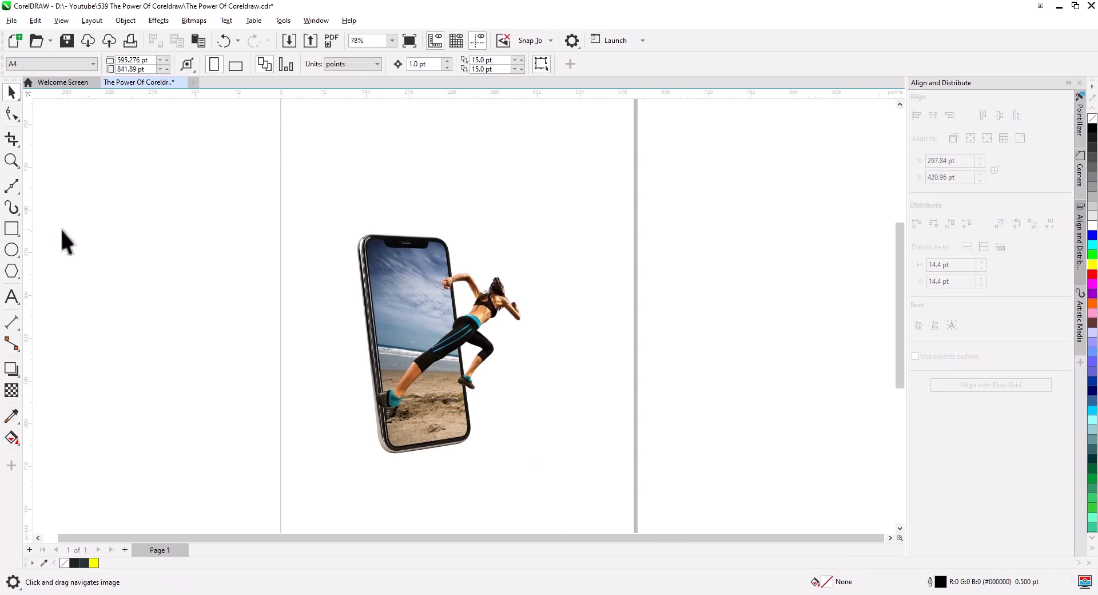
{"action": "left_click", "coordinate": [11, 229]}
{"action": "left_click_drag", "start_coordinate": [281, 129], "coordinate": [633, 521]}
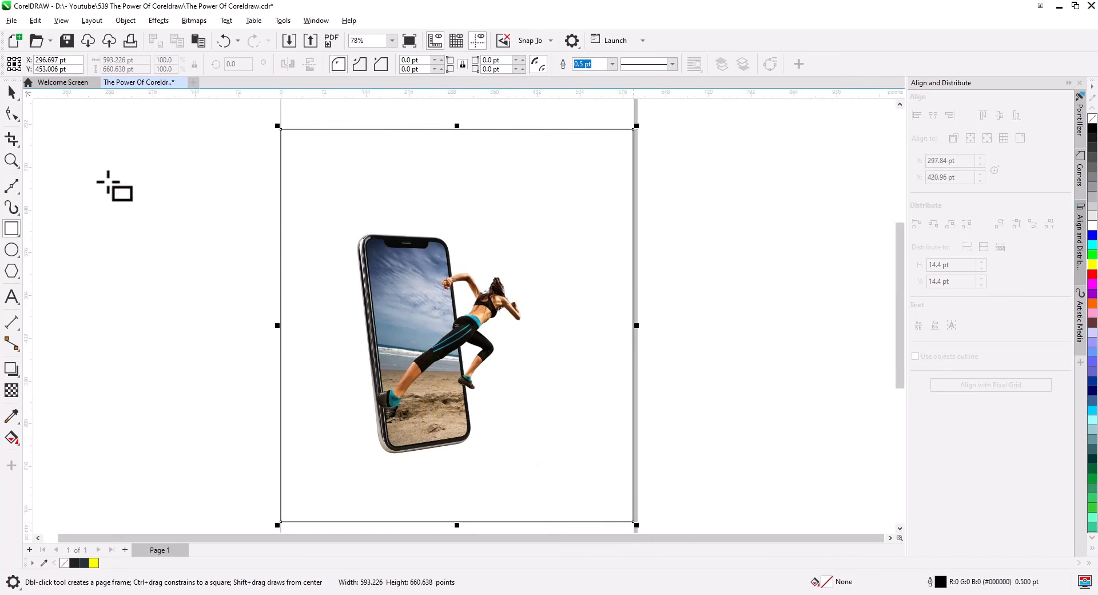
{"action": "left_click", "coordinate": [11, 91]}
{"action": "right_click", "coordinate": [300, 146]}
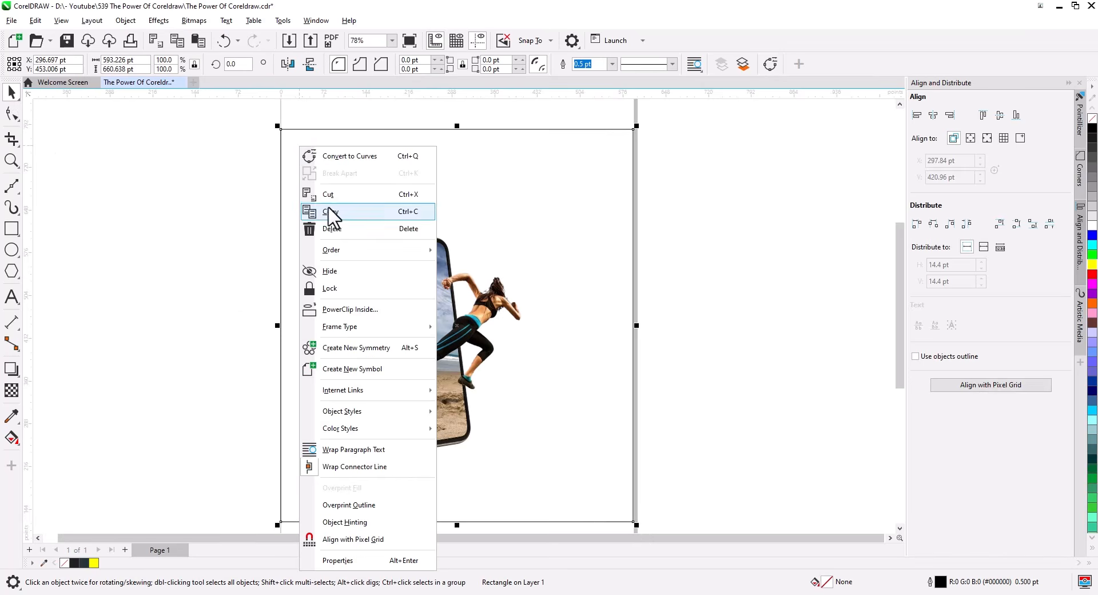
{"action": "left_click", "coordinate": [540, 298]}
{"action": "left_click", "coordinate": [753, 340]}
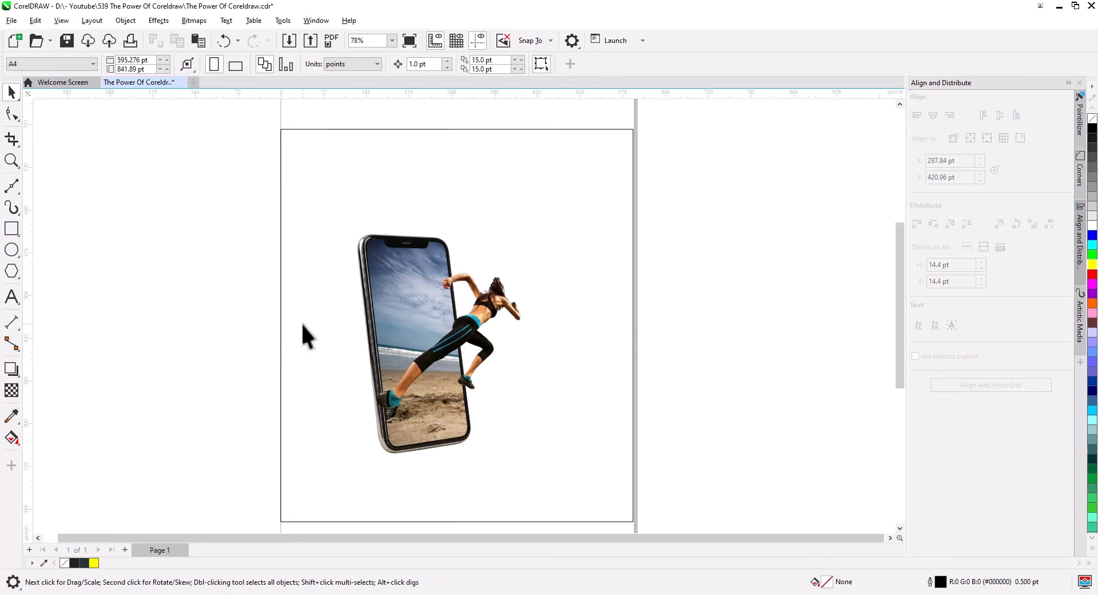
- Fill the background rectangle with the dark grey #212121 from the document colours
{"action": "left_click", "coordinate": [76, 564]}
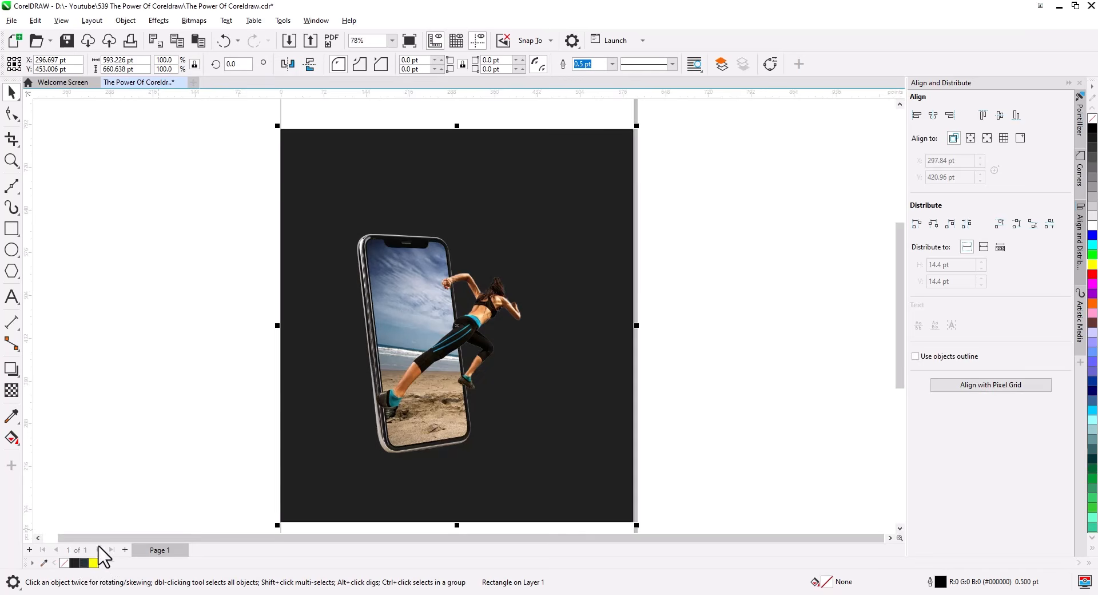
{"action": "left_click", "coordinate": [269, 417]}
{"action": "left_click", "coordinate": [289, 375]}
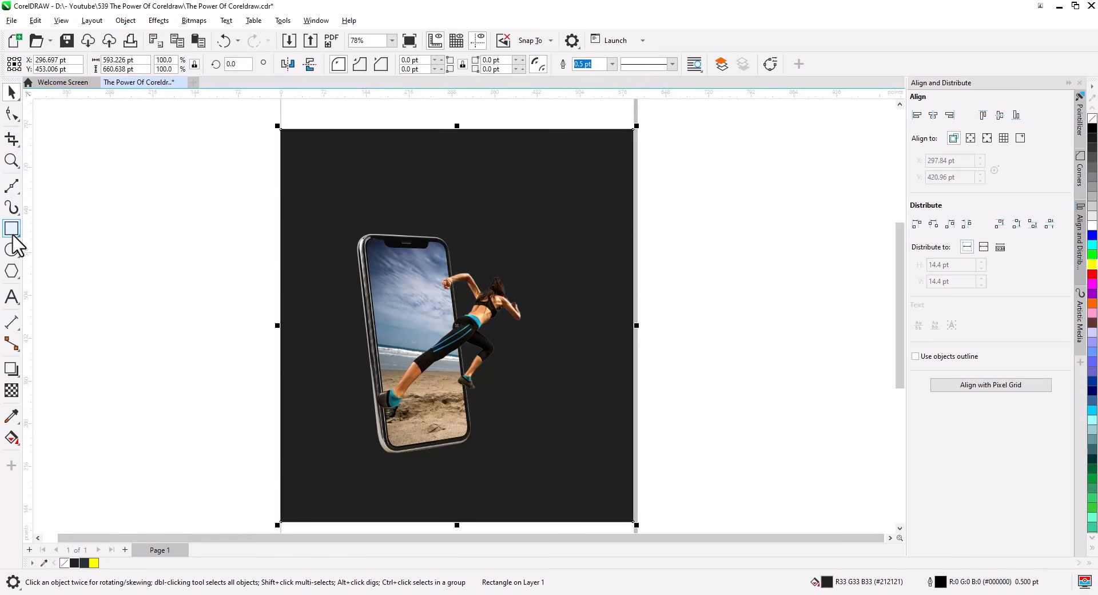
- Give the background rectangle a vertical fountain fill from dark grey down to dark blue-green, with the transition stretched from the phone's upper part to below it
{"action": "left_click", "coordinate": [12, 438]}
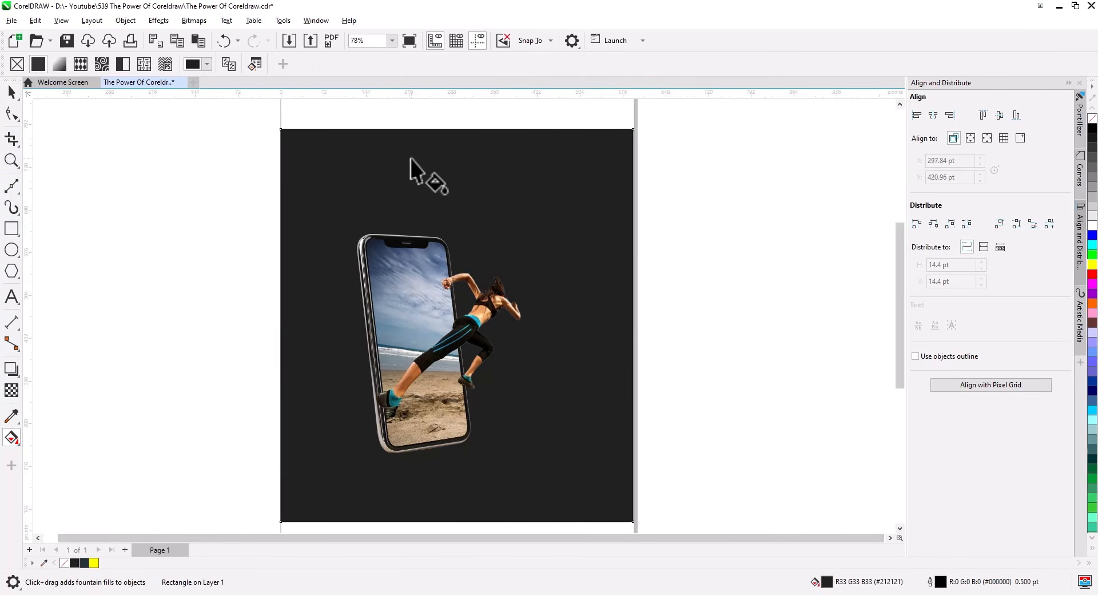
{"action": "left_click_drag", "start_coordinate": [417, 156], "coordinate": [418, 406]}
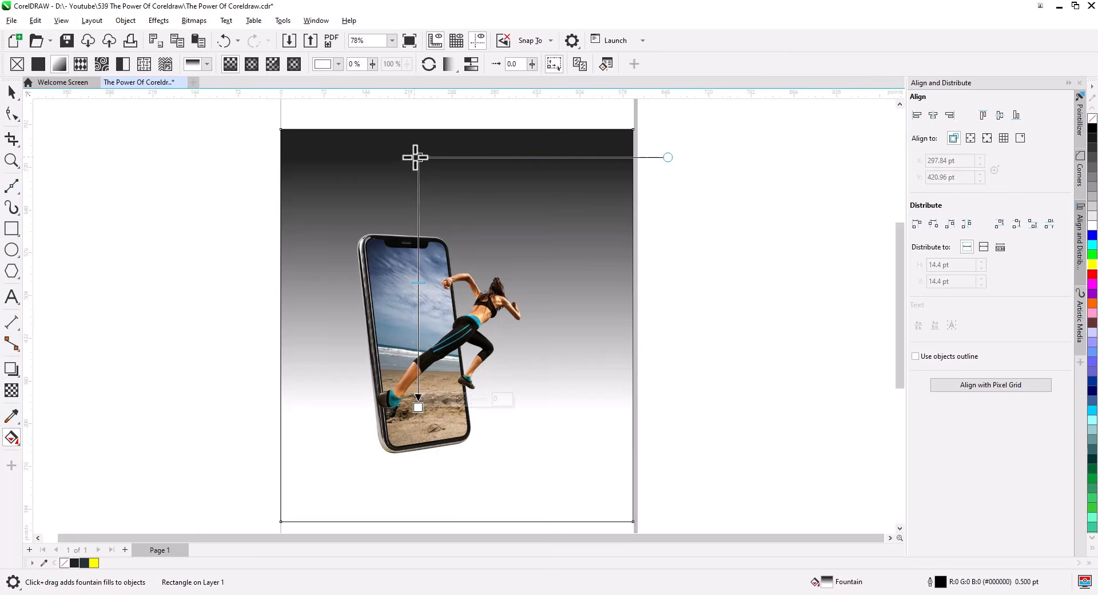
{"action": "left_click_drag", "start_coordinate": [417, 156], "coordinate": [411, 321]}
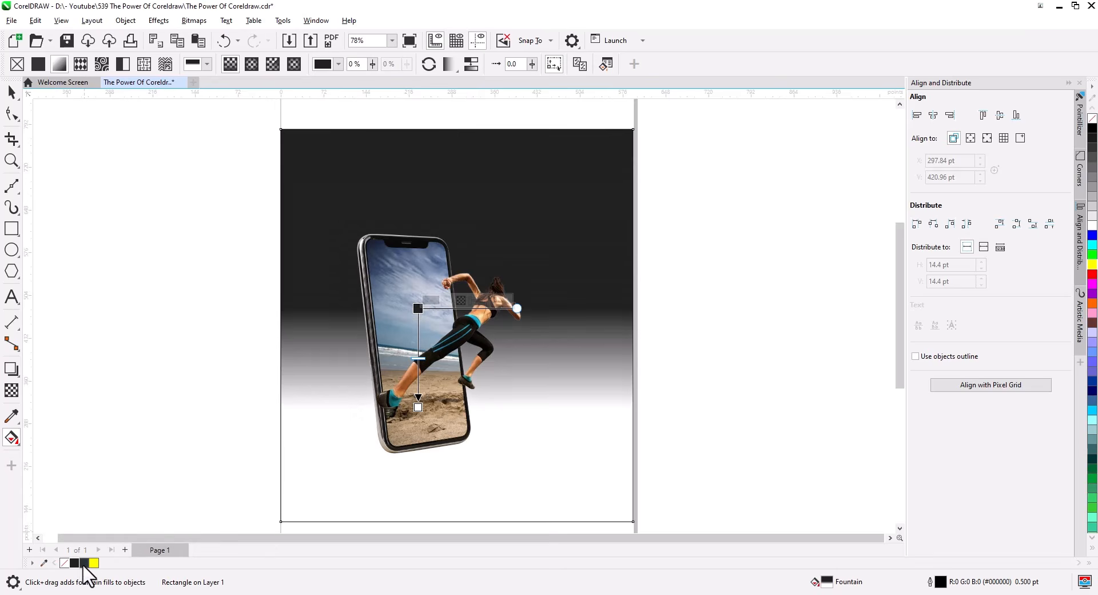
{"action": "left_click_drag", "start_coordinate": [424, 458], "coordinate": [418, 430]}
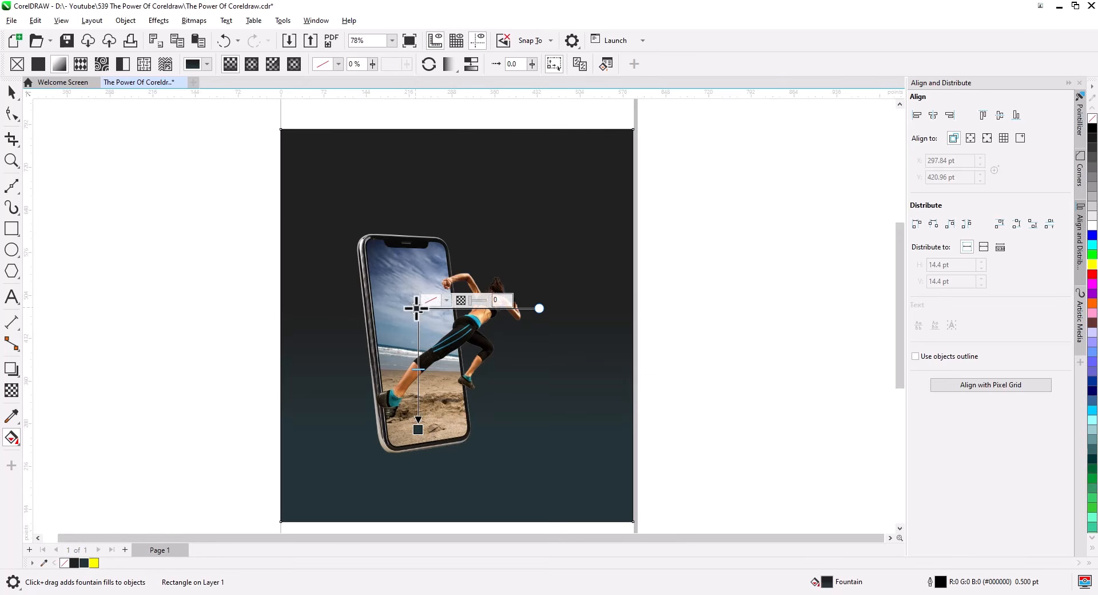
{"action": "left_click_drag", "start_coordinate": [418, 308], "coordinate": [418, 282]}
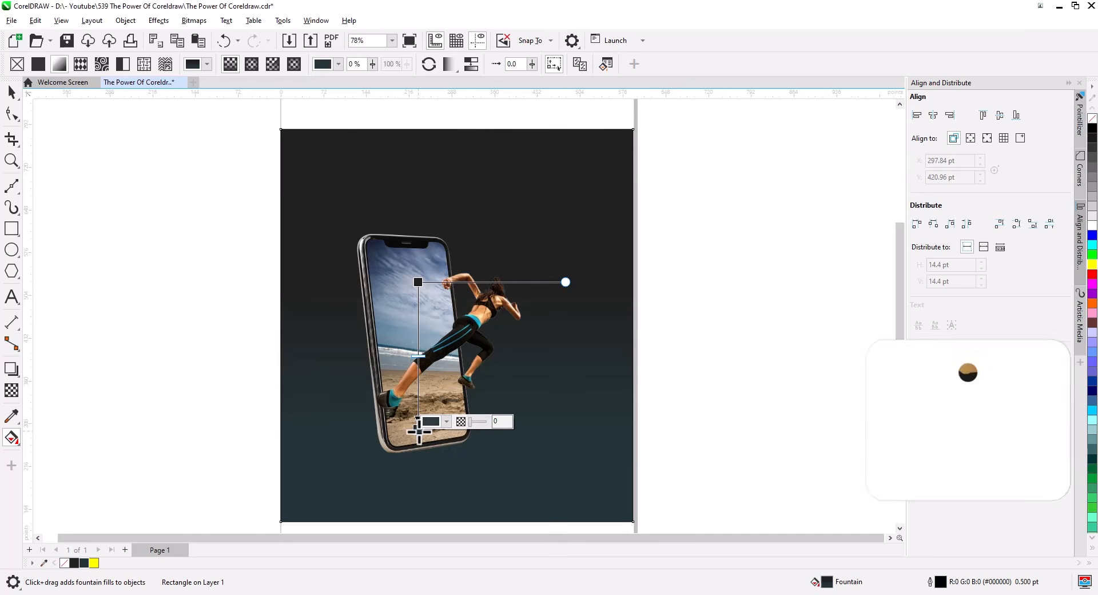
{"action": "left_click_drag", "start_coordinate": [418, 430], "coordinate": [422, 479]}
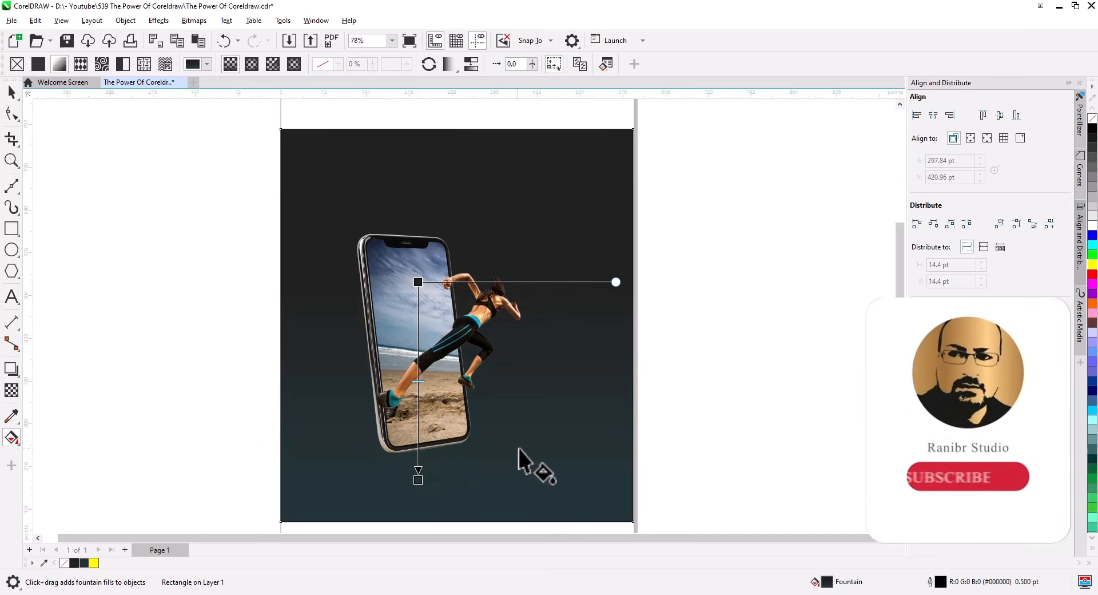
- Extend the fountain fill's end node to near the rectangle's lower edge and recolour it with the document's dark grey
{"action": "key", "text": "h"}
{"action": "left_click_drag", "start_coordinate": [597, 452], "coordinate": [566, 397]}
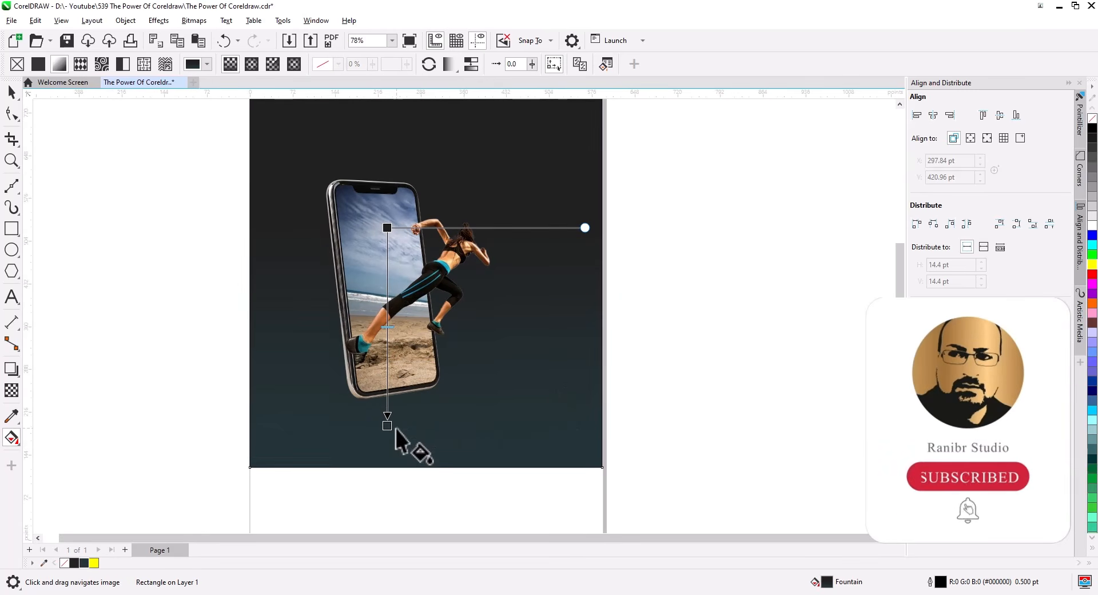
{"action": "left_click_drag", "start_coordinate": [389, 427], "coordinate": [387, 455]}
{"action": "left_click_drag", "start_coordinate": [76, 564], "coordinate": [388, 459]}
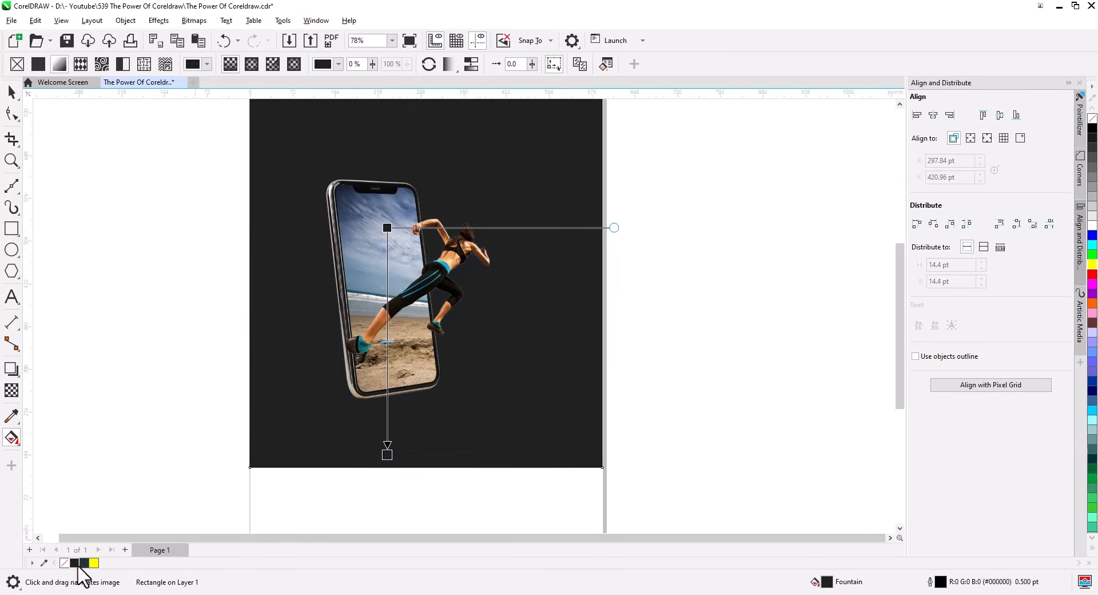
- Add a dark blue-green midpoint just below the phone to the background's vertical fountain fill and move its start node slightly lower
{"action": "left_click_drag", "start_coordinate": [388, 414], "coordinate": [388, 414]}
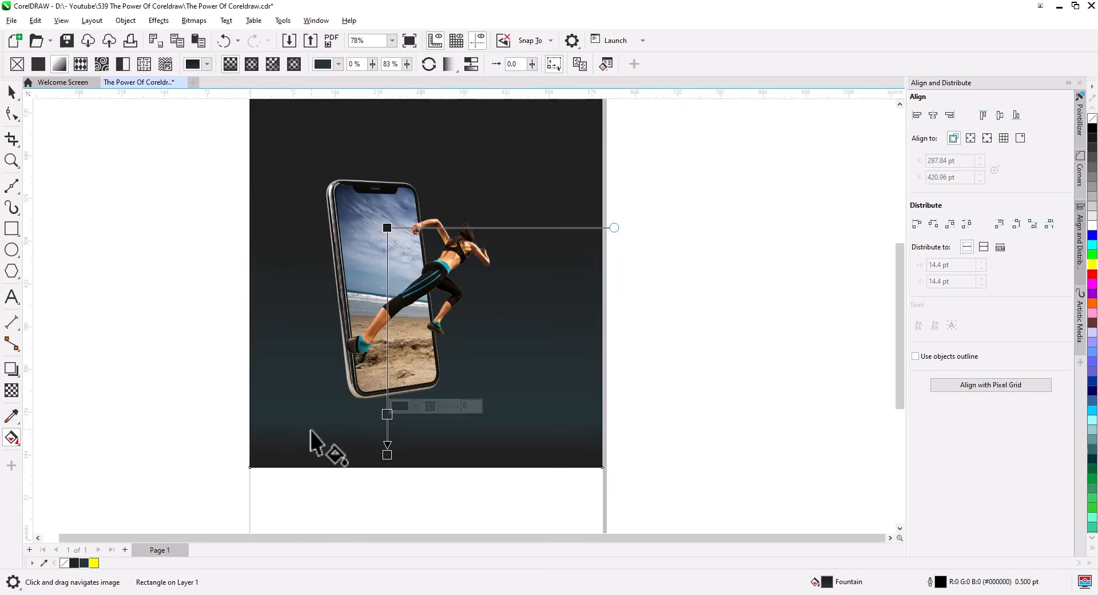
{"action": "left_click_drag", "start_coordinate": [387, 228], "coordinate": [388, 263]}
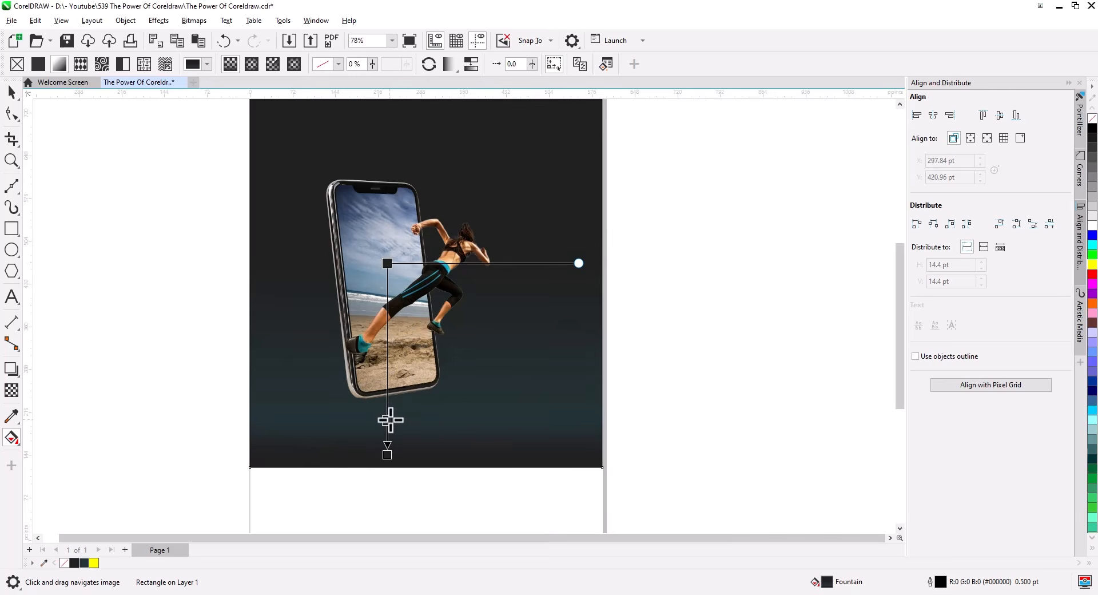
{"action": "left_click_drag", "start_coordinate": [389, 421], "coordinate": [388, 411]}
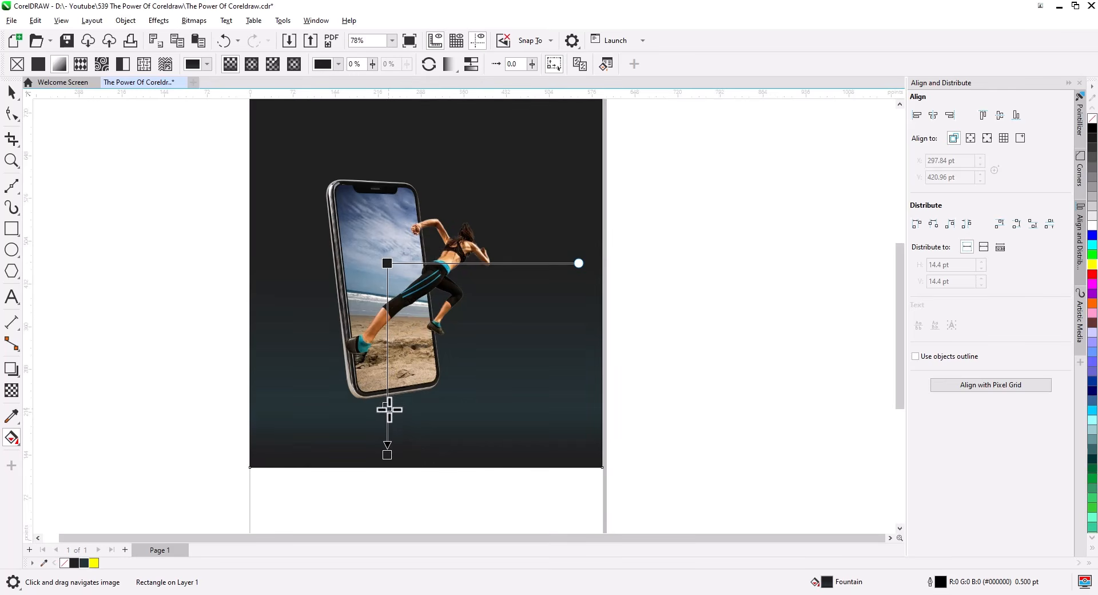
{"action": "left_click", "coordinate": [388, 263]}
{"action": "left_click_drag", "start_coordinate": [387, 263], "coordinate": [387, 246]}
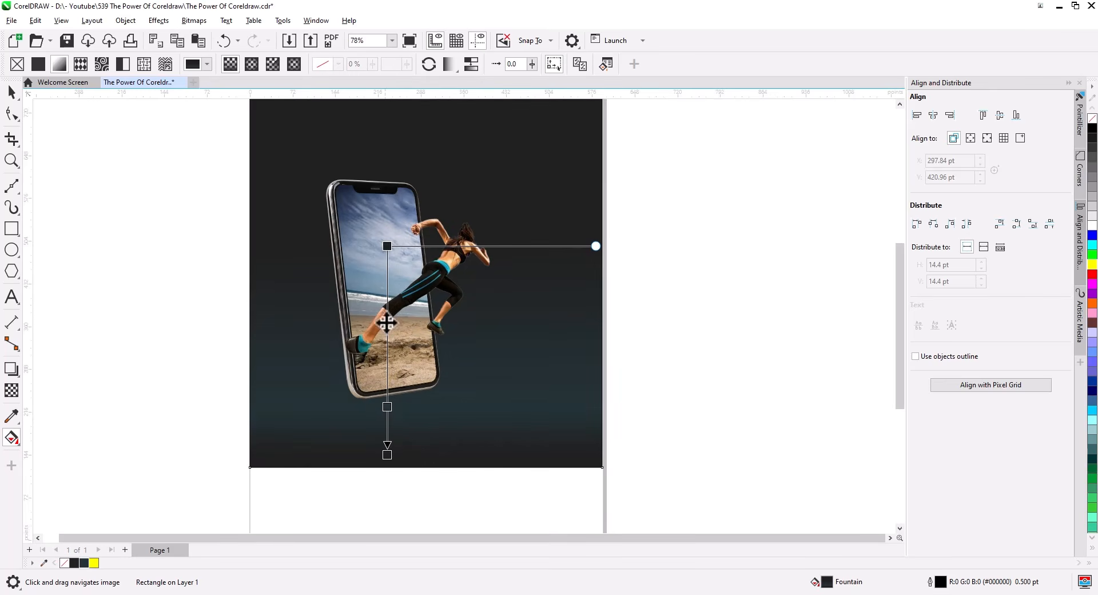
{"action": "left_click", "coordinate": [11, 92]}
{"action": "left_click", "coordinate": [69, 235]}
{"action": "scroll", "coordinate": [343, 369], "scroll_direction": "up", "scroll_amount": 2}
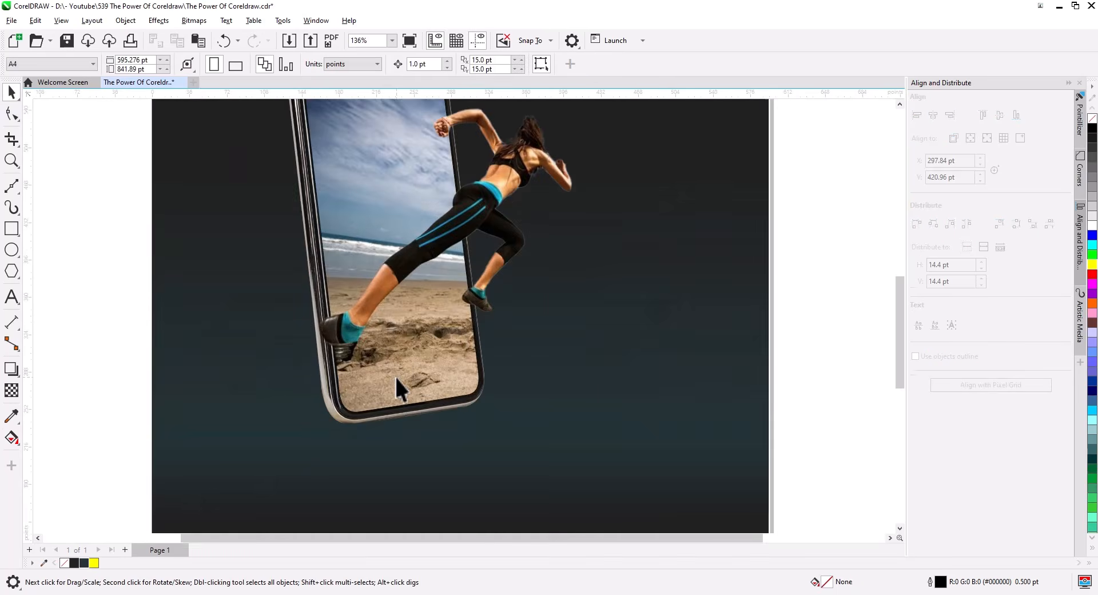
{"action": "scroll", "coordinate": [396, 376], "scroll_direction": "down", "scroll_amount": 1}
{"action": "scroll", "coordinate": [646, 371], "scroll_direction": "down", "scroll_amount": 2}
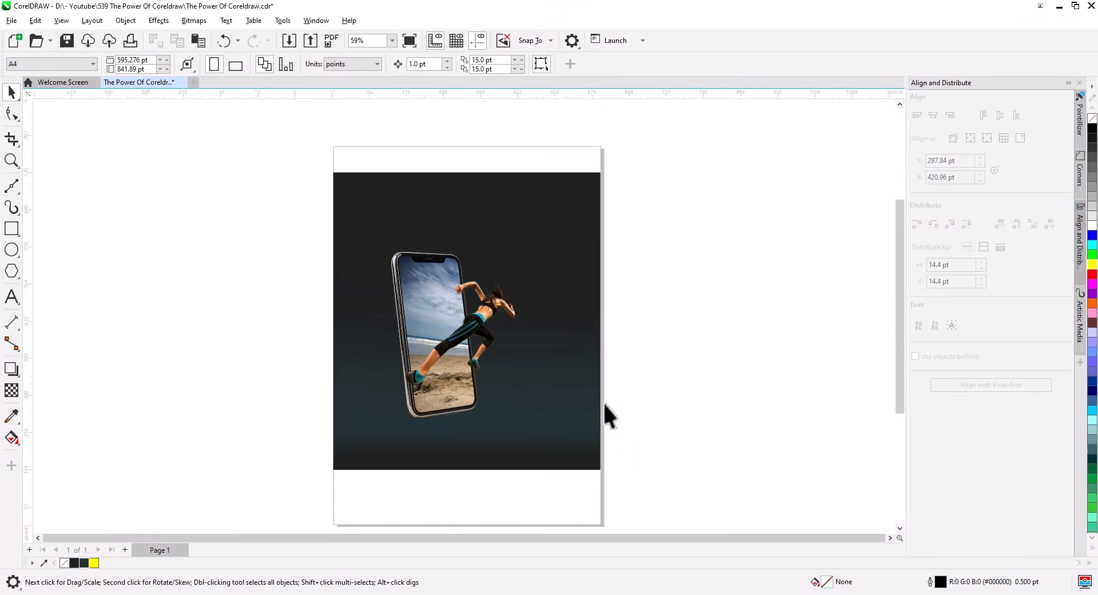
- Enlarge the phone and runner group proportionally to about 480 × 491 pt and reposition it near the background's centre
{"action": "left_click", "coordinate": [471, 356]}
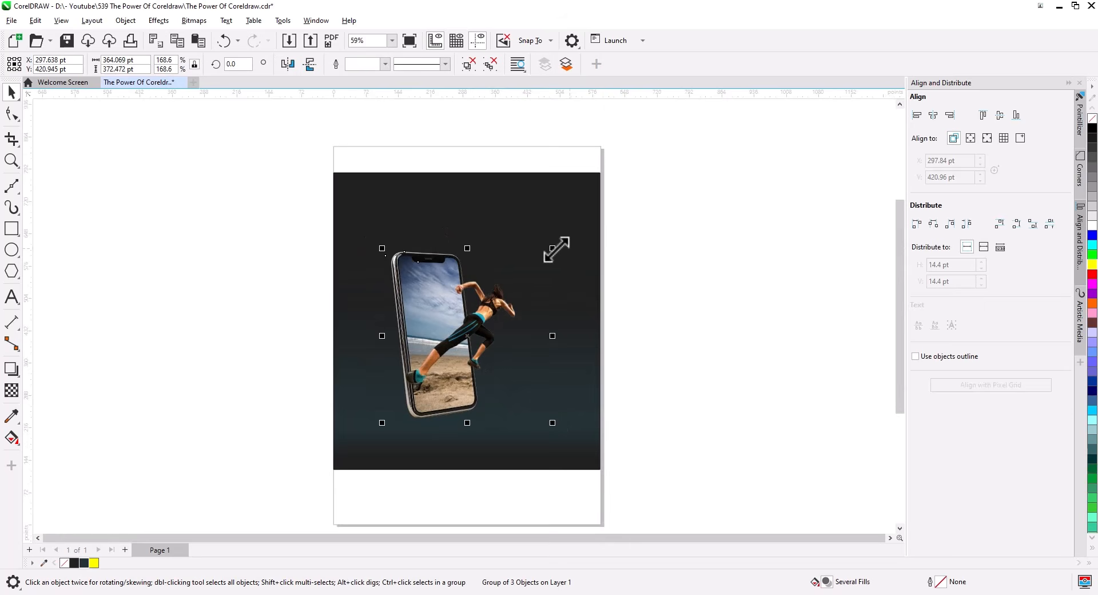
{"action": "left_click_drag", "start_coordinate": [556, 249], "coordinate": [607, 196]}
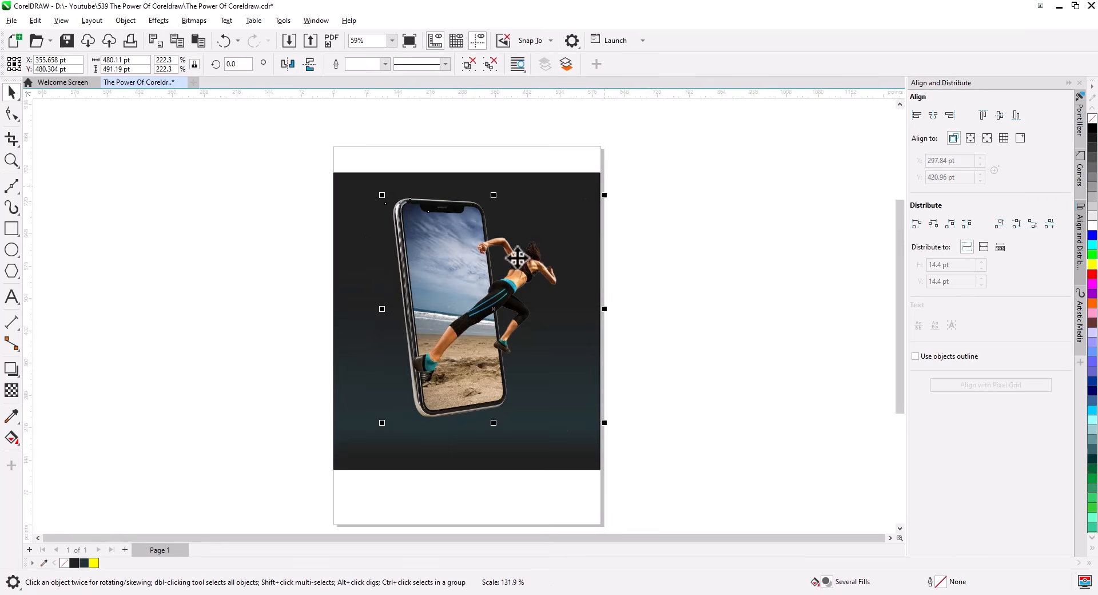
{"action": "left_click_drag", "start_coordinate": [467, 283], "coordinate": [444, 298]}
{"action": "left_click", "coordinate": [642, 352]}
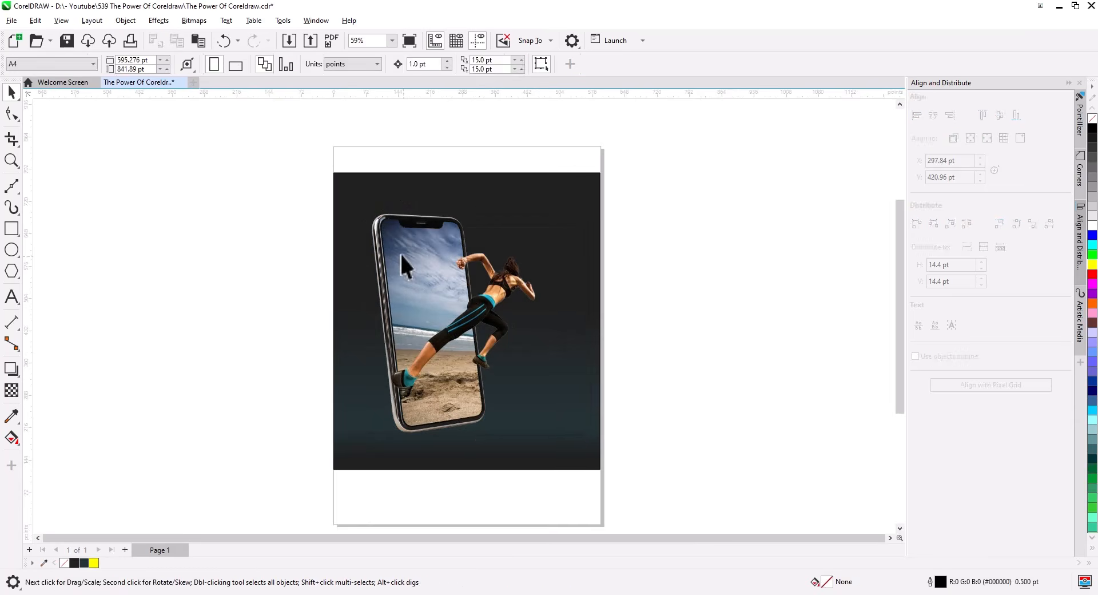
- Ungroup the composition and reshape the runner bitmap's outline, adding nodes and pulling its upper-left corner inward to expose the phone behind it
{"action": "left_click", "coordinate": [393, 245]}
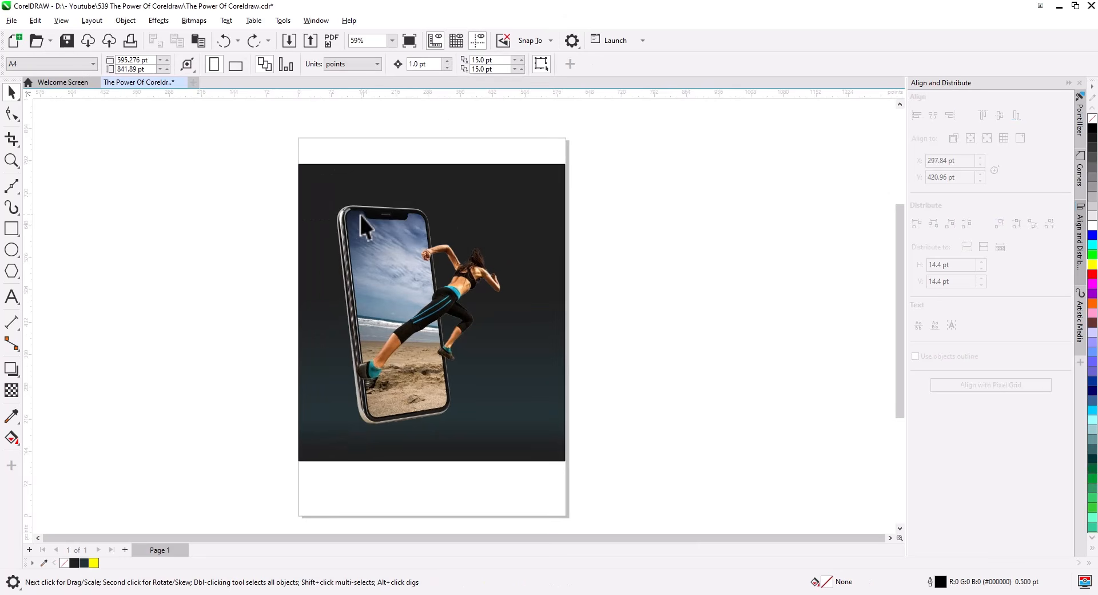
{"action": "left_click", "coordinate": [361, 215]}
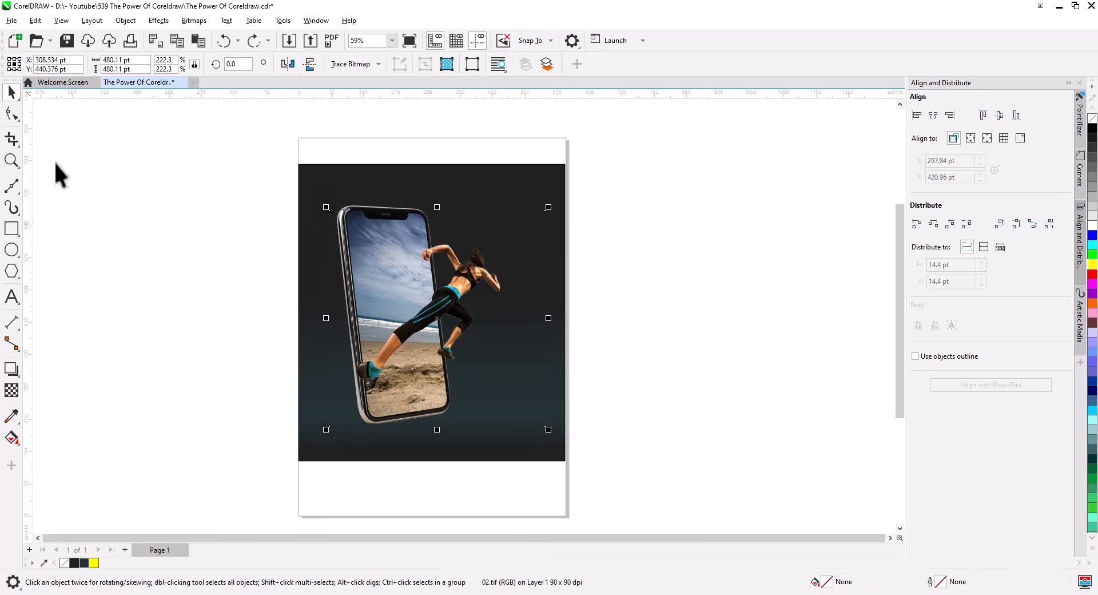
{"action": "left_click", "coordinate": [10, 112]}
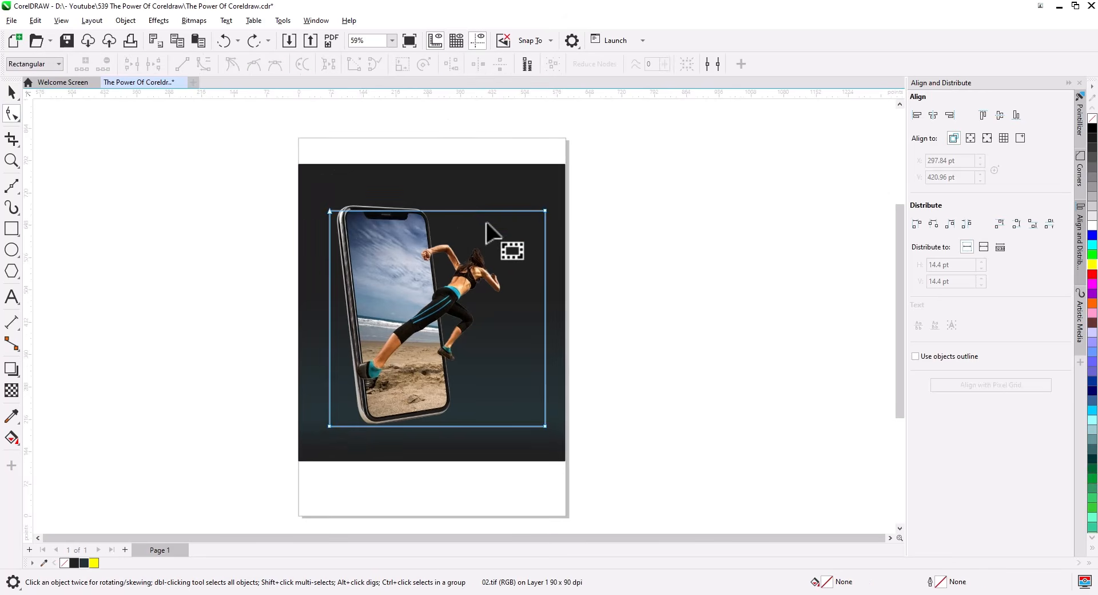
{"action": "double_click", "coordinate": [428, 211]}
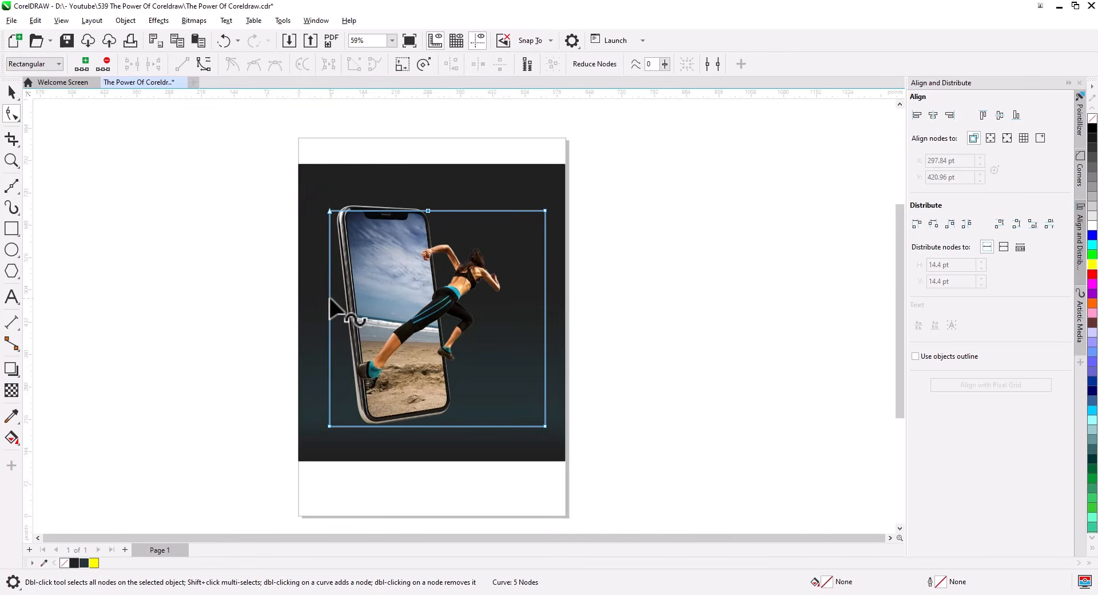
{"action": "left_click_drag", "start_coordinate": [330, 211], "coordinate": [385, 297]}
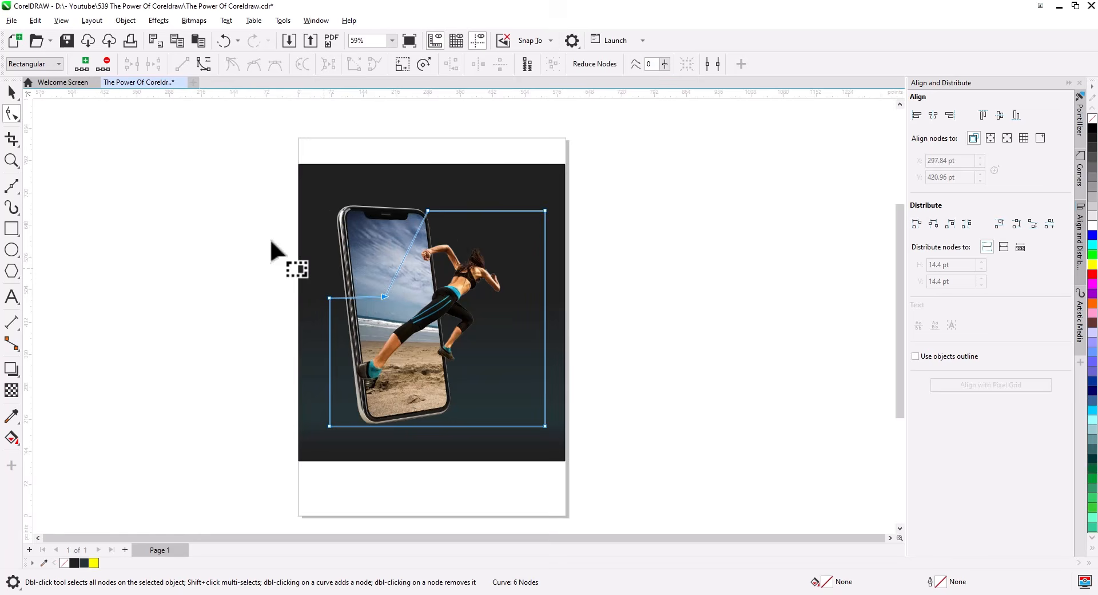
{"action": "left_click", "coordinate": [12, 93]}
{"action": "left_click", "coordinate": [173, 219]}
- Group the beach display PowerClip with the phone frame, leaving the runner bitmap out
{"action": "left_click", "coordinate": [357, 242]}
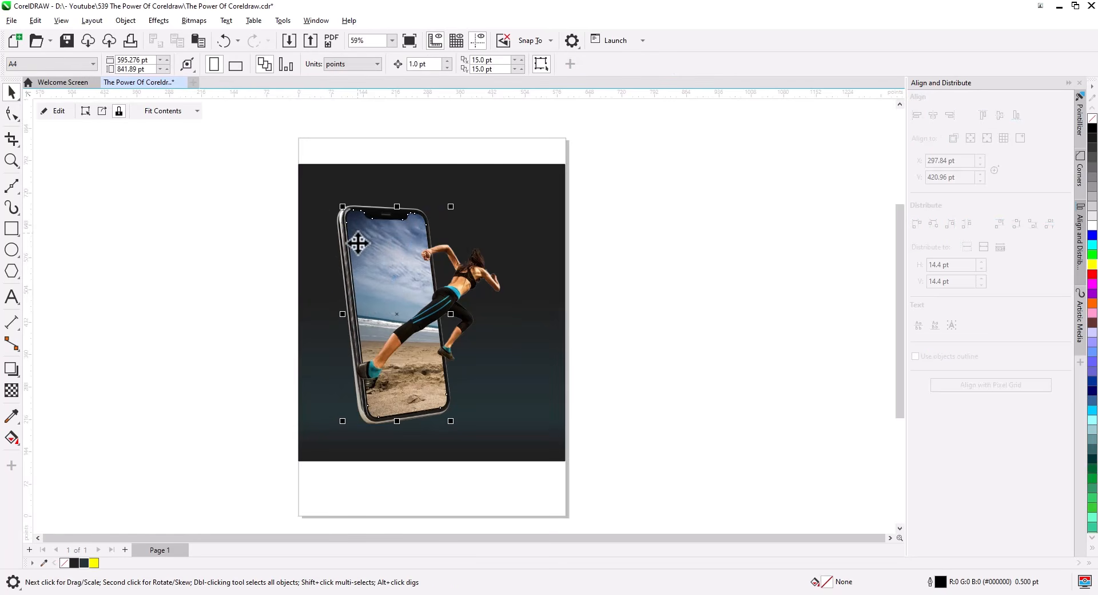
{"action": "left_click", "coordinate": [380, 210], "text": "shift"}
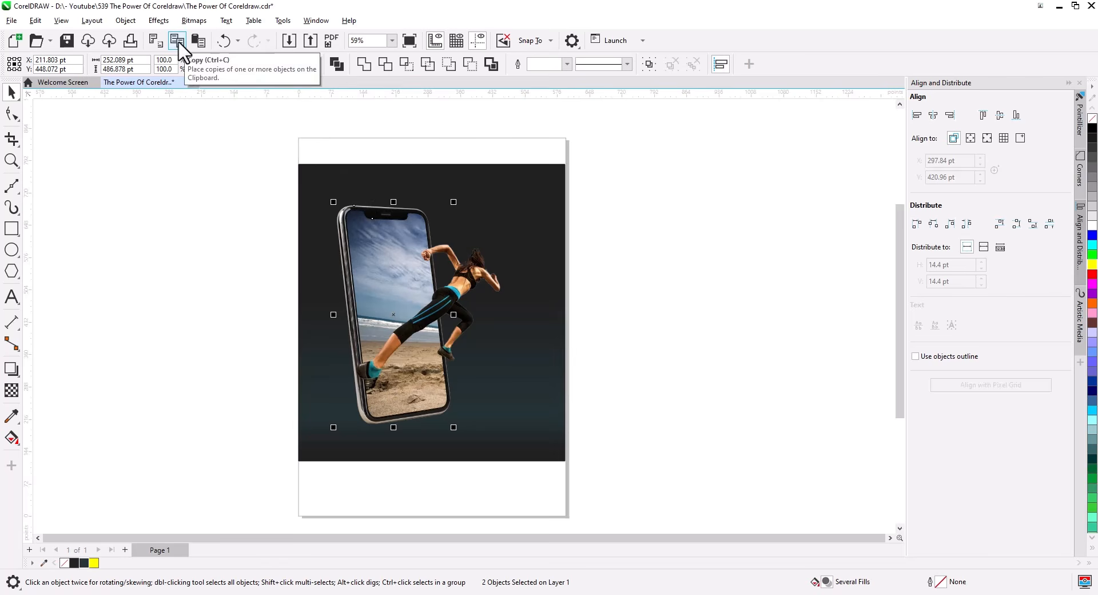
{"action": "right_click", "coordinate": [364, 216]}
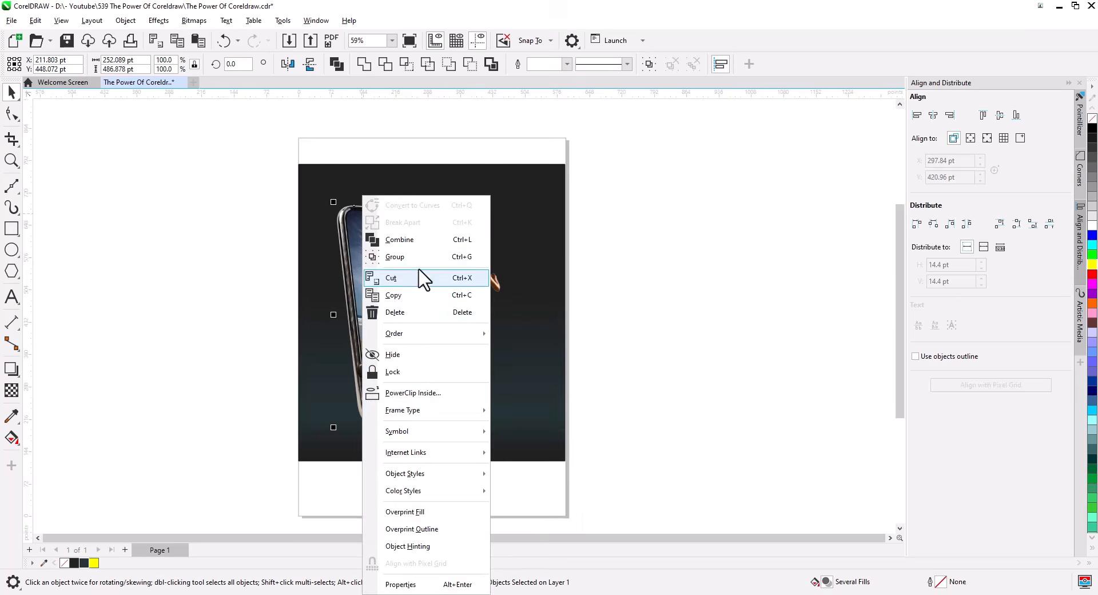
{"action": "left_click", "coordinate": [404, 256]}
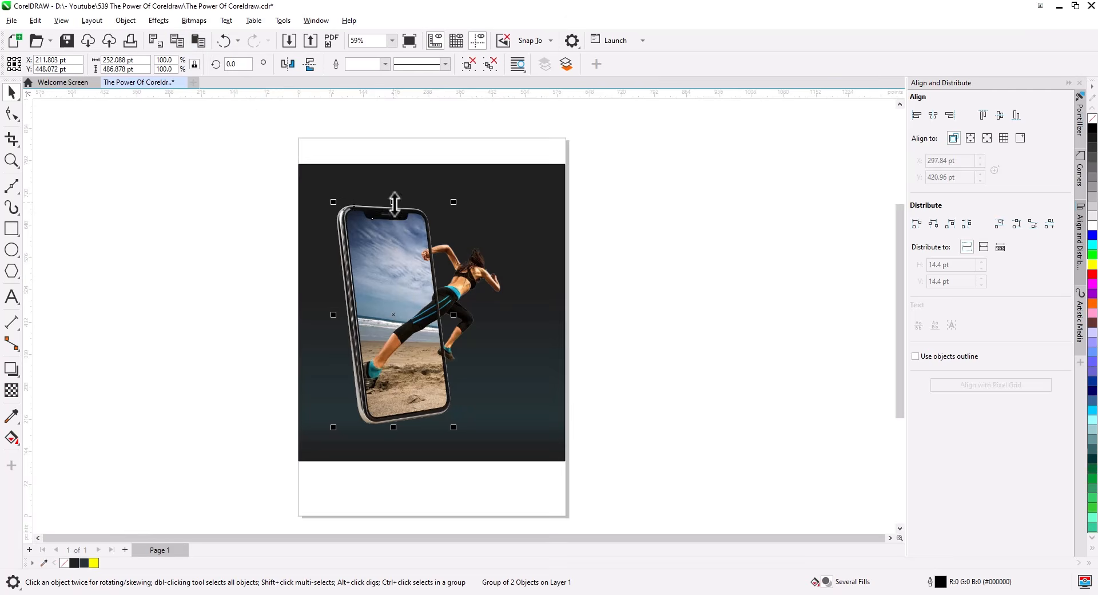
- Make a vertically mirrored copy of the phone group below the original, rotate it about 16.2° and align it under the phone's base
{"action": "left_click_drag", "start_coordinate": [395, 204], "coordinate": [414, 437]}
{"action": "right_click", "coordinate": [414, 437]}
{"action": "left_click_drag", "start_coordinate": [508, 458], "coordinate": [453, 294]}
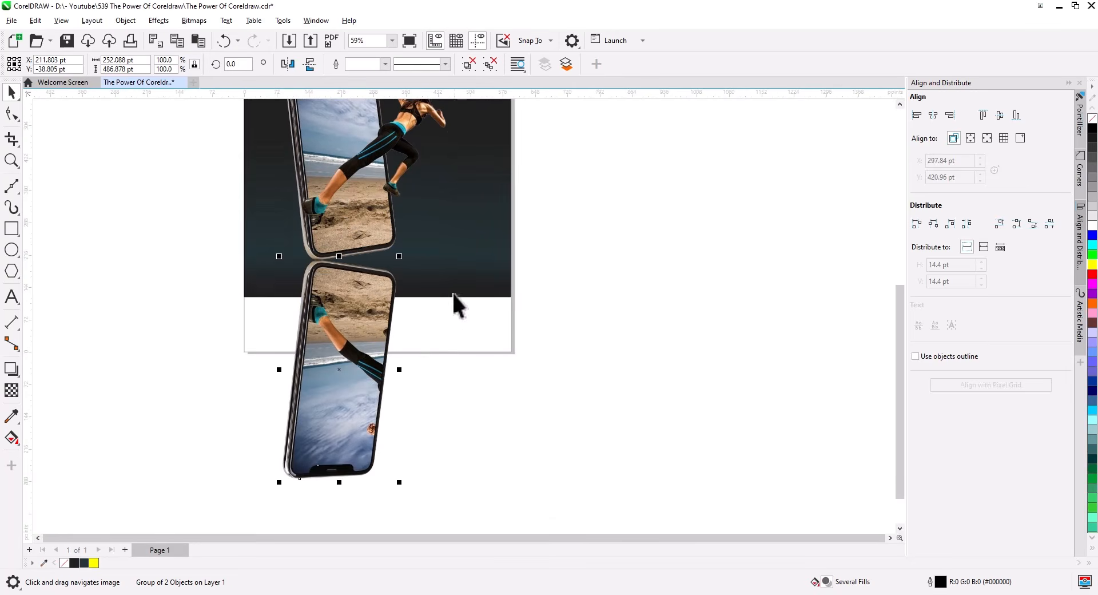
{"action": "left_click", "coordinate": [356, 461]}
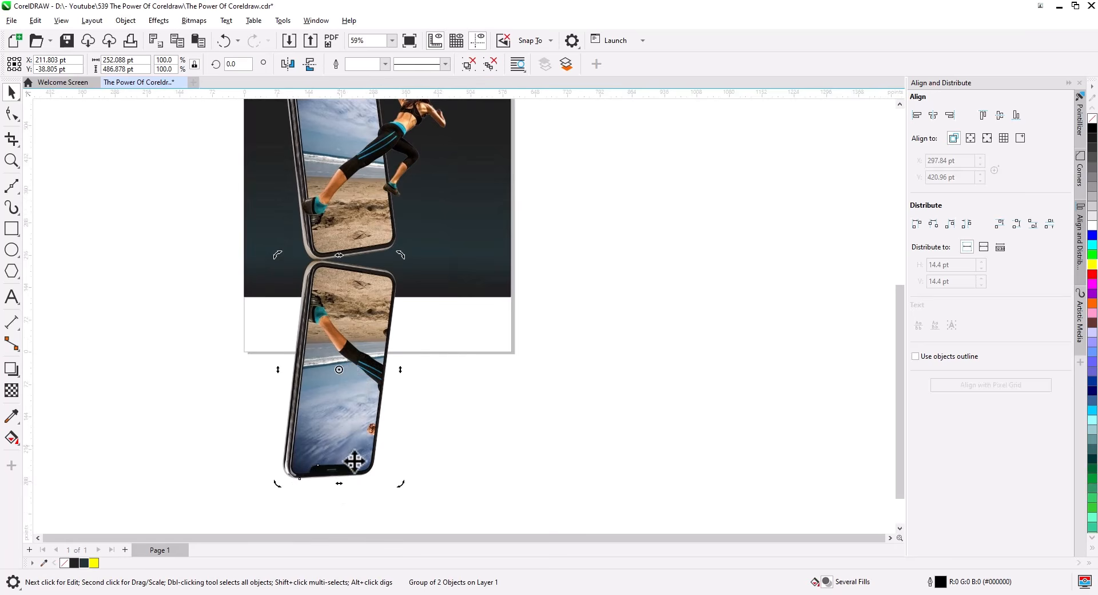
{"action": "left_click_drag", "start_coordinate": [401, 485], "coordinate": [422, 454]}
{"action": "left_click_drag", "start_coordinate": [343, 333], "coordinate": [373, 322]}
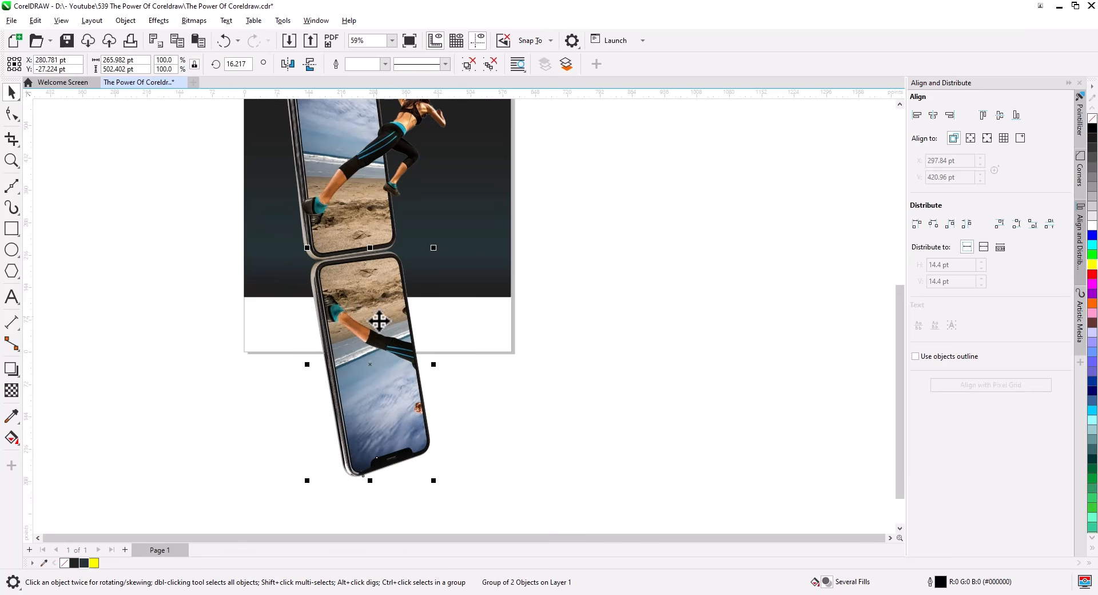
- Convert the mirrored phone group to a 300 dpi RGB Color (24-bit) bitmap with anti-aliasing and a transparent background
{"action": "left_click", "coordinate": [193, 22]}
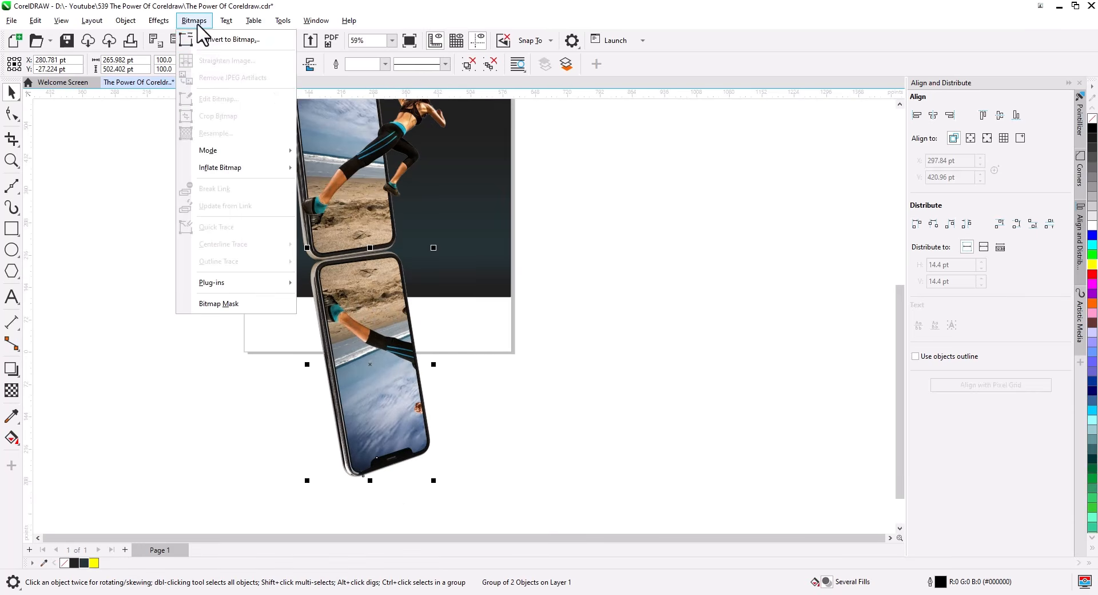
{"action": "left_click", "coordinate": [217, 37]}
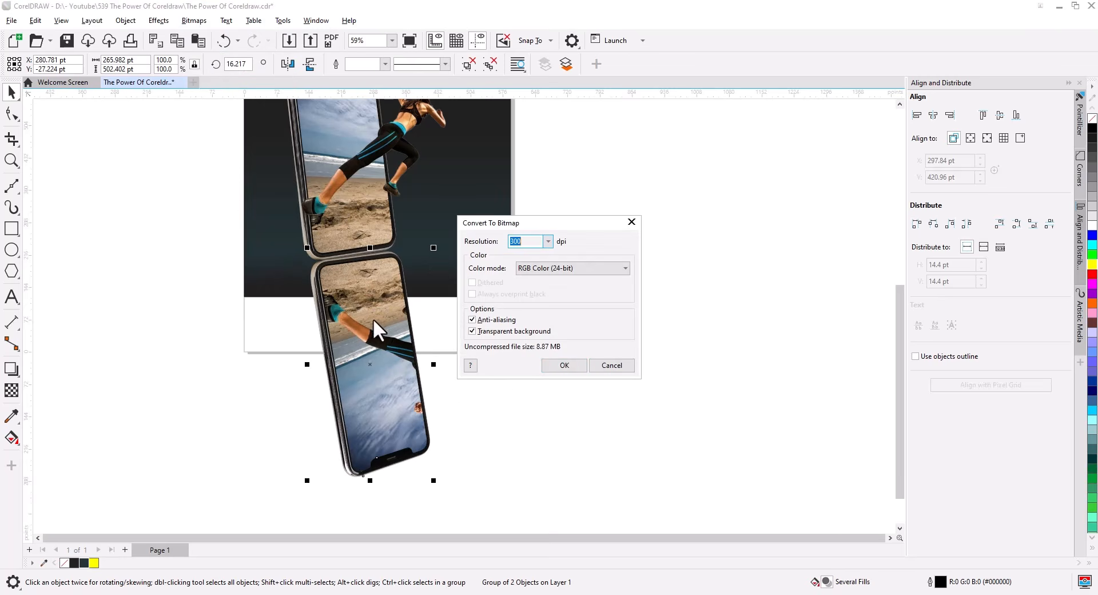
{"action": "left_click", "coordinate": [565, 365]}
- Rotate the reflection bitmap about 2.1° further and nudge it to follow the phone's lower edge
{"action": "scroll", "coordinate": [424, 306], "scroll_direction": "up", "scroll_amount": 1}
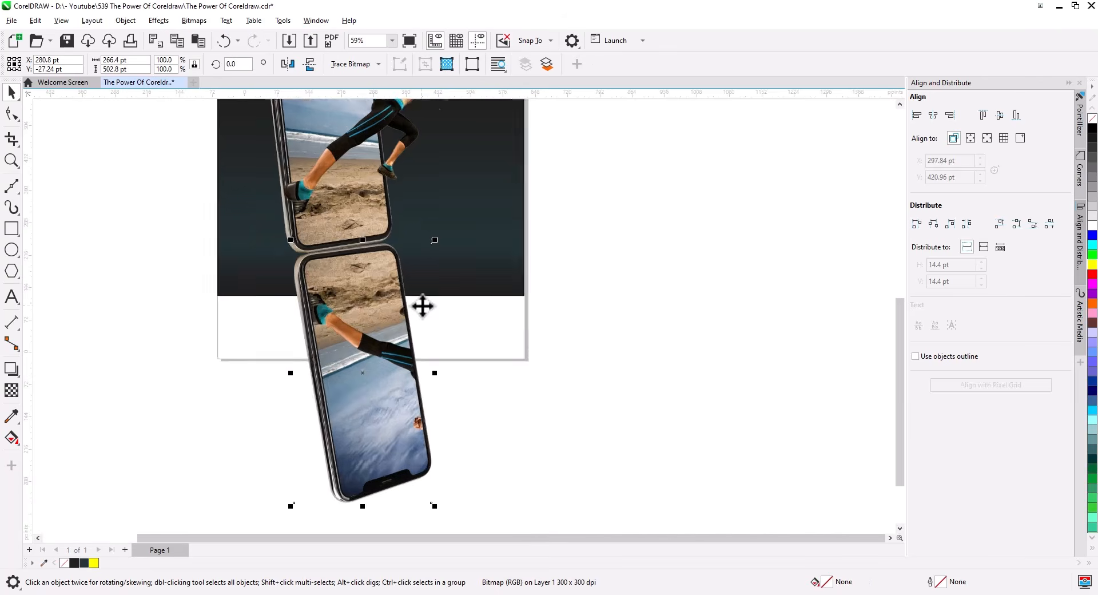
{"action": "scroll", "coordinate": [423, 306], "scroll_direction": "up", "scroll_amount": 1}
{"action": "left_click", "coordinate": [454, 372]}
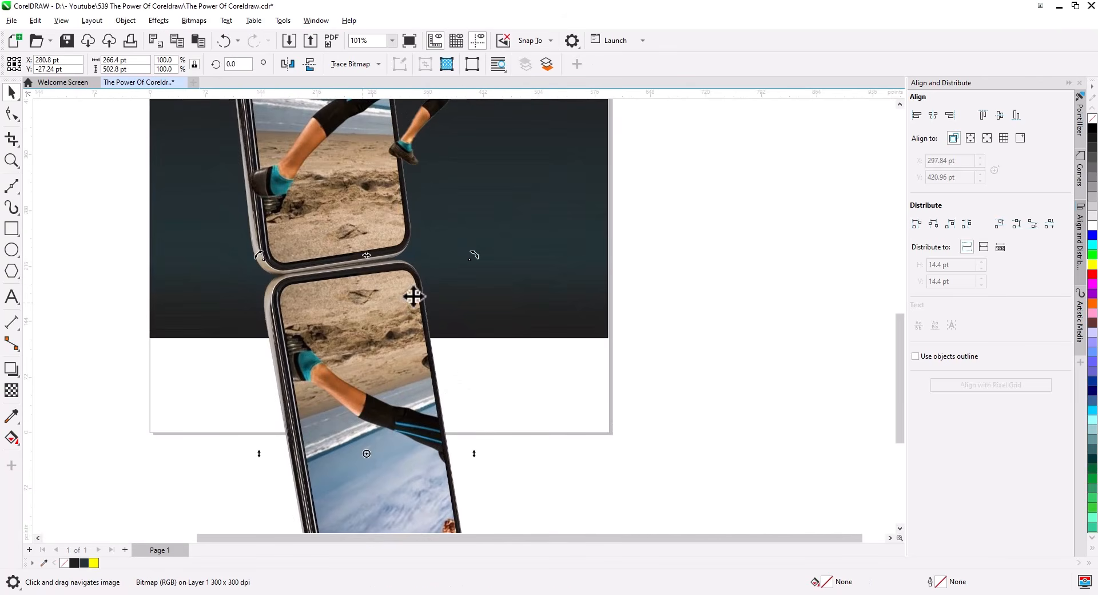
{"action": "left_click_drag", "start_coordinate": [476, 257], "coordinate": [475, 252]}
{"action": "left_click_drag", "start_coordinate": [385, 337], "coordinate": [390, 335]}
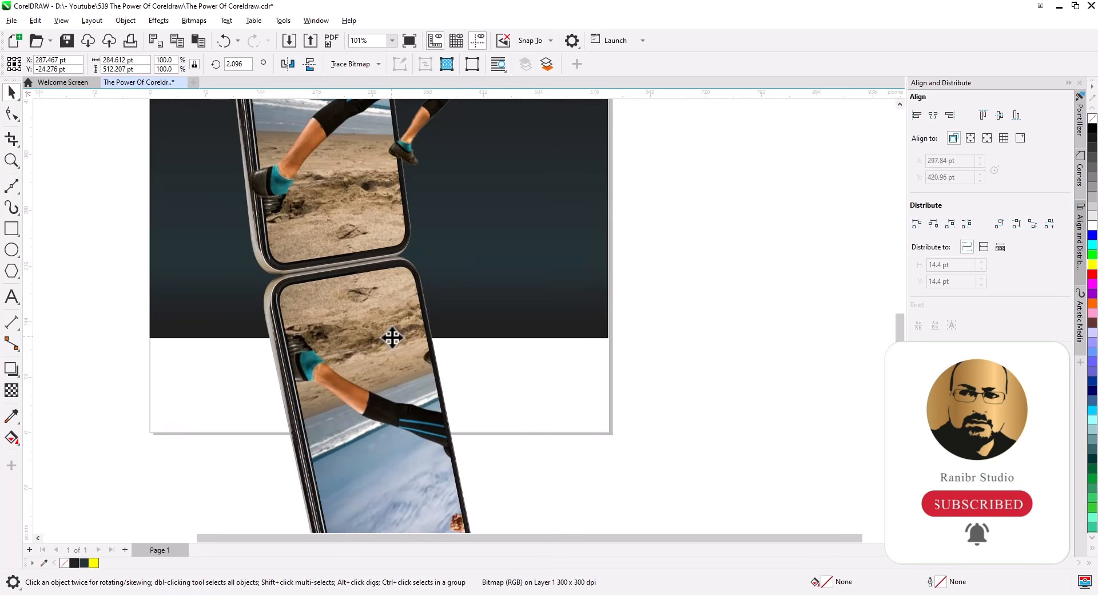
{"action": "left_click", "coordinate": [391, 338]}
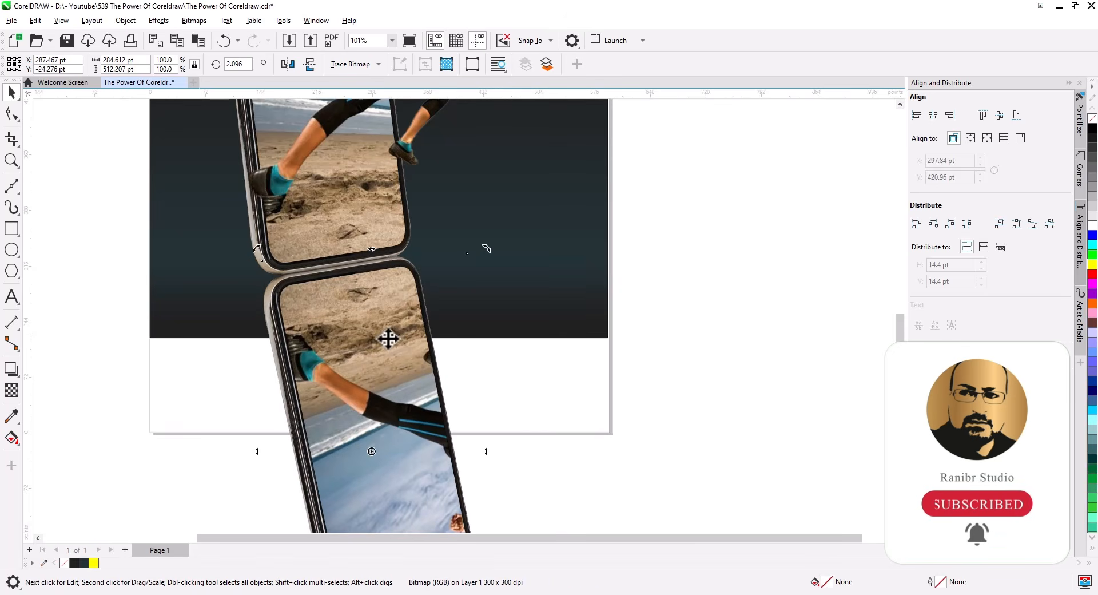
- Apply a downward fountain transparency to the reflection, starting at the phone's base and fading out before the background's lower edge
{"action": "left_click", "coordinate": [11, 390]}
{"action": "left_click_drag", "start_coordinate": [329, 246], "coordinate": [342, 314]}
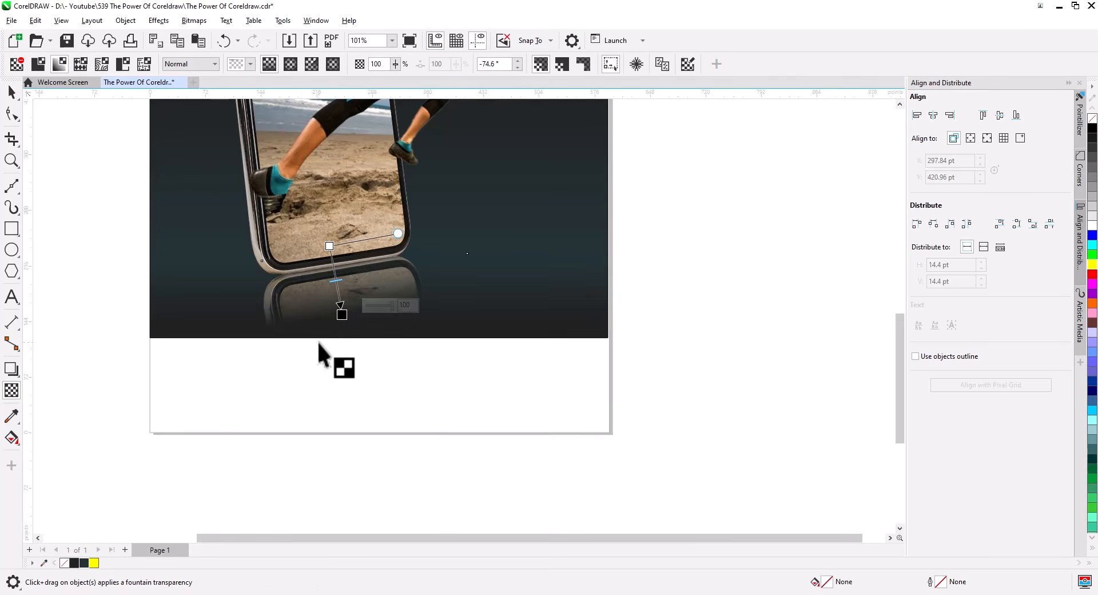
{"action": "left_click", "coordinate": [14, 95]}
{"action": "left_click", "coordinate": [512, 381]}
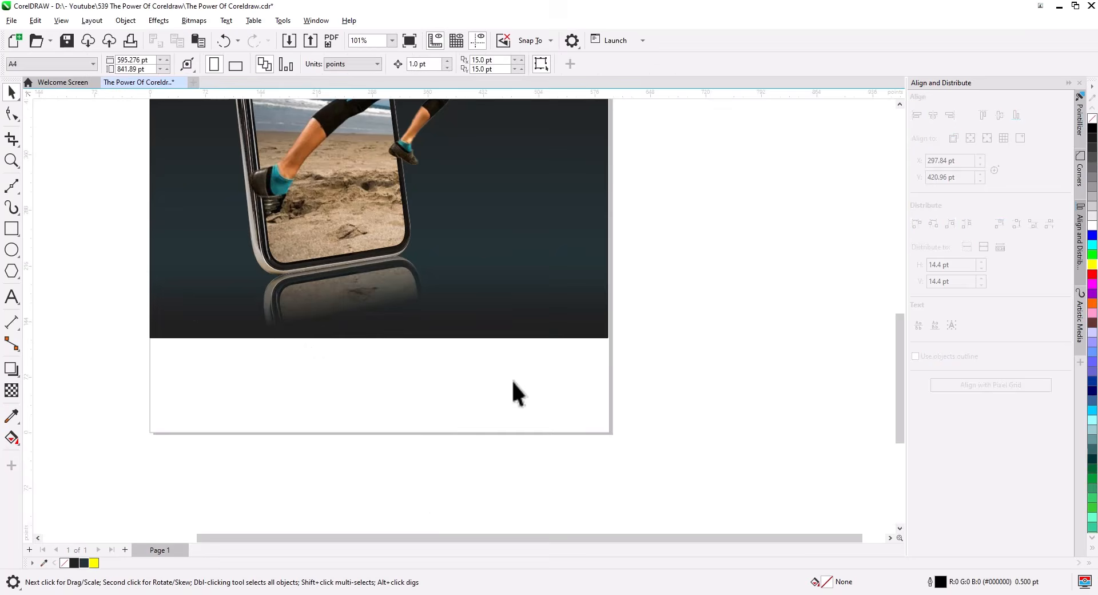
- PowerClip the faded reflection inside the dark gradient background rectangle
{"action": "scroll", "coordinate": [677, 363], "scroll_direction": "down", "scroll_amount": 1}
{"action": "right_click", "coordinate": [398, 386]}
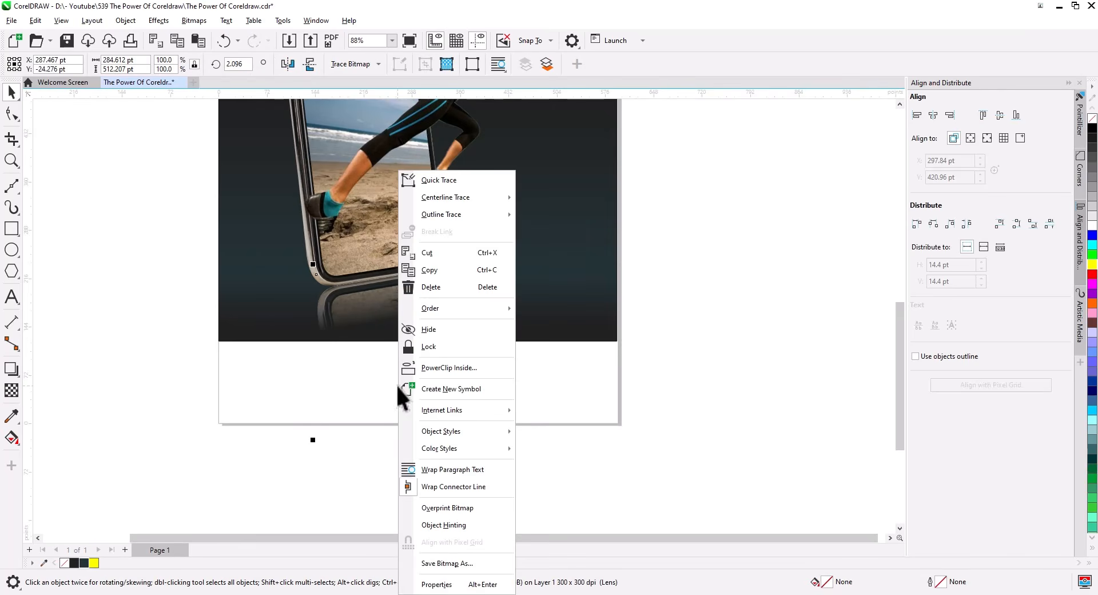
{"action": "left_click", "coordinate": [455, 338]}
{"action": "scroll", "coordinate": [677, 373], "scroll_direction": "down", "scroll_amount": 2}
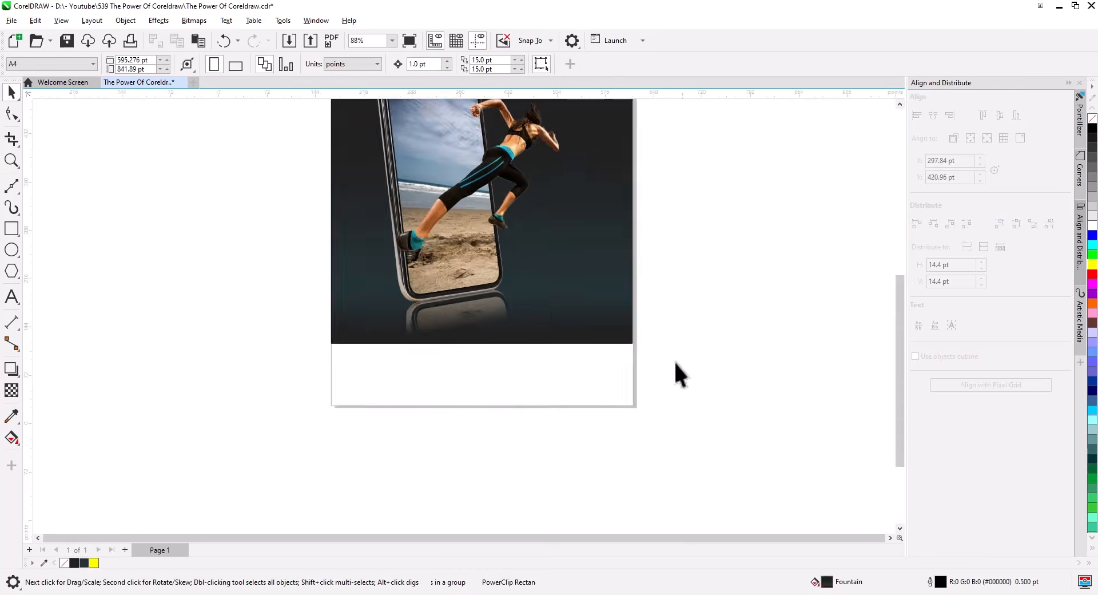